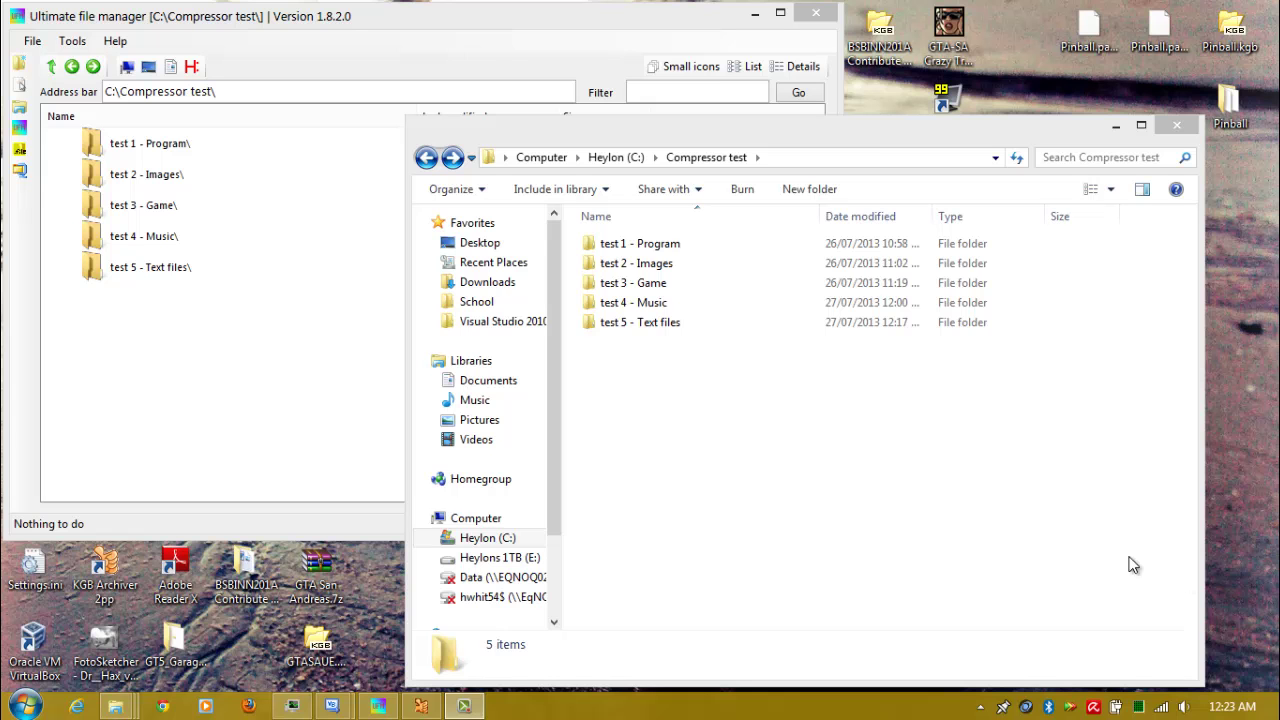
# Step: Bring the Compressor test window forward and show thumbnails of all five open Explorer windows
pyautogui.moveTo(755, 128); pyautogui.dragTo(793, 122)
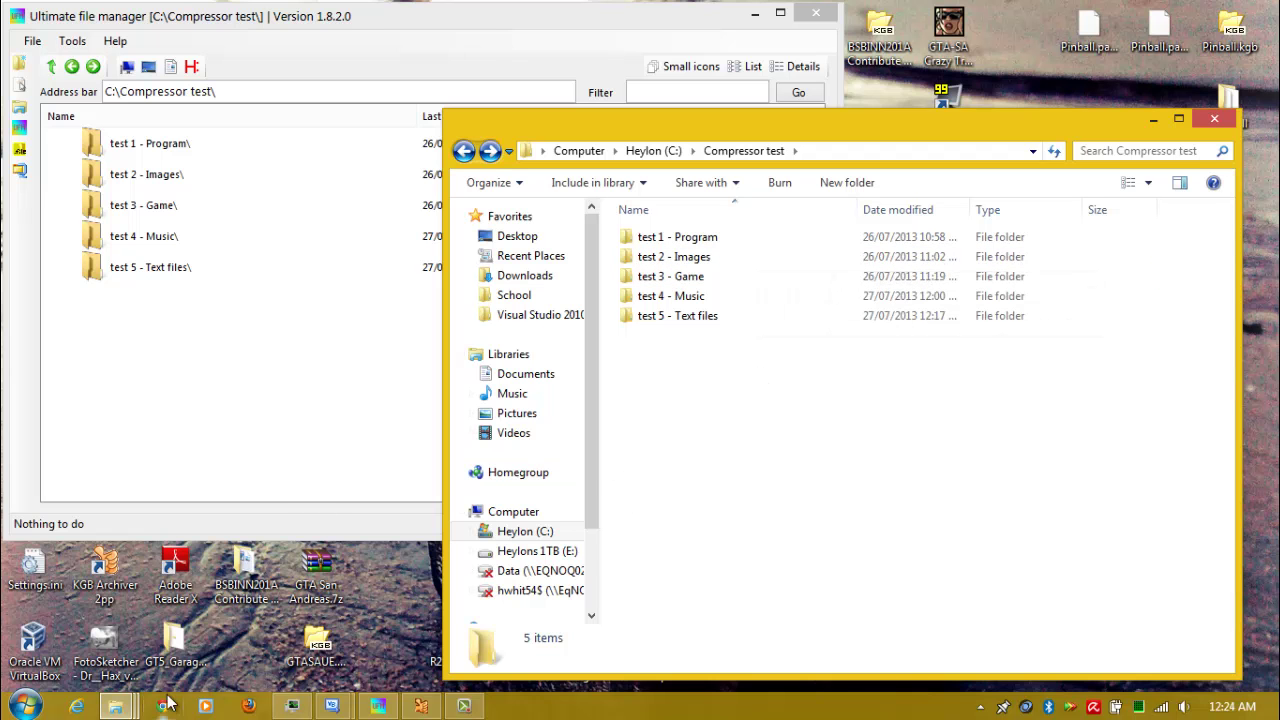
pyautogui.click(116, 706)
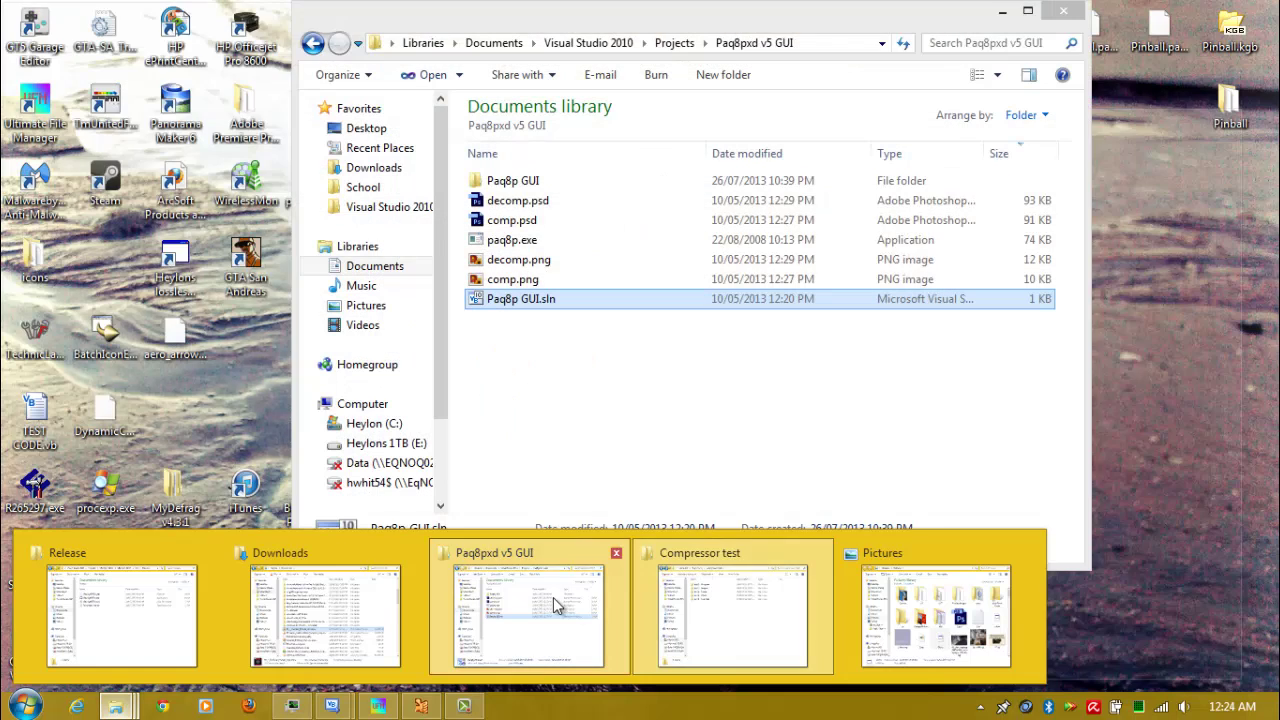
# Step: Switch to the Paq8pxd v5 GUI window and navigate into Paq8p GUI\bin\Release
pyautogui.click(553, 597)
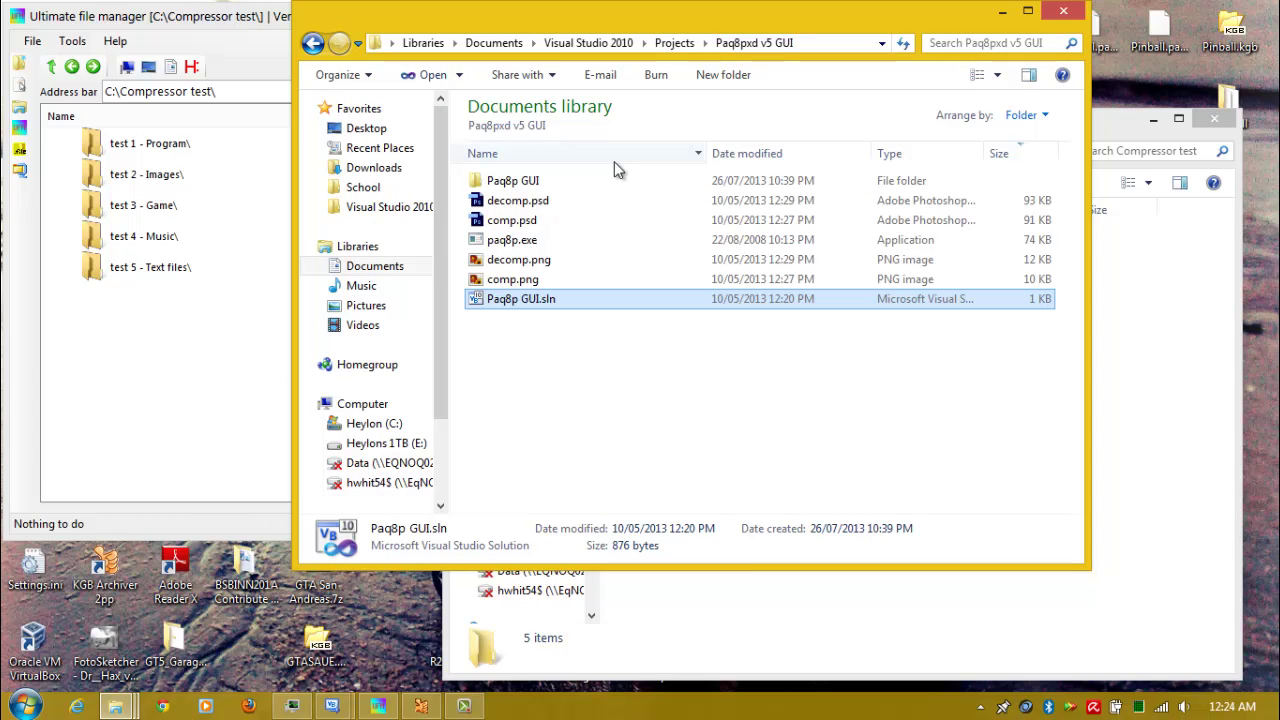
pyautogui.click(563, 187)
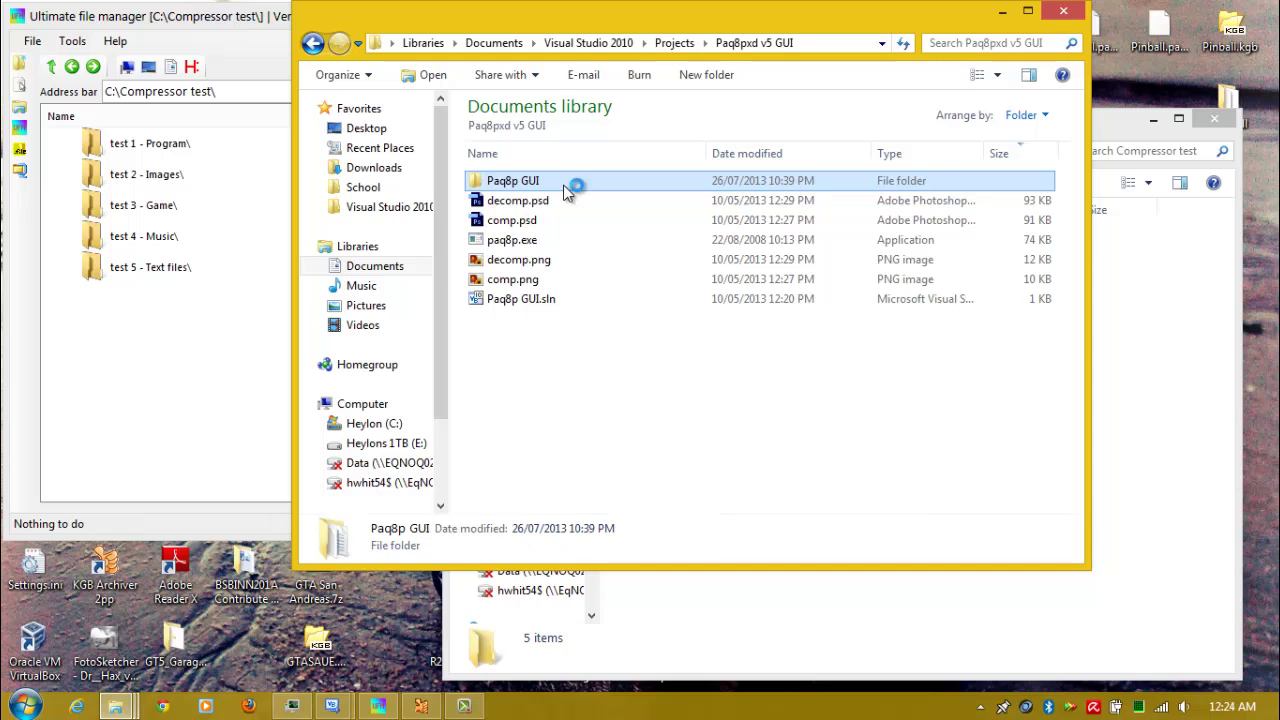
pyautogui.doubleClick(563, 190)
pyautogui.doubleClick(558, 186)
pyautogui.doubleClick(505, 200)
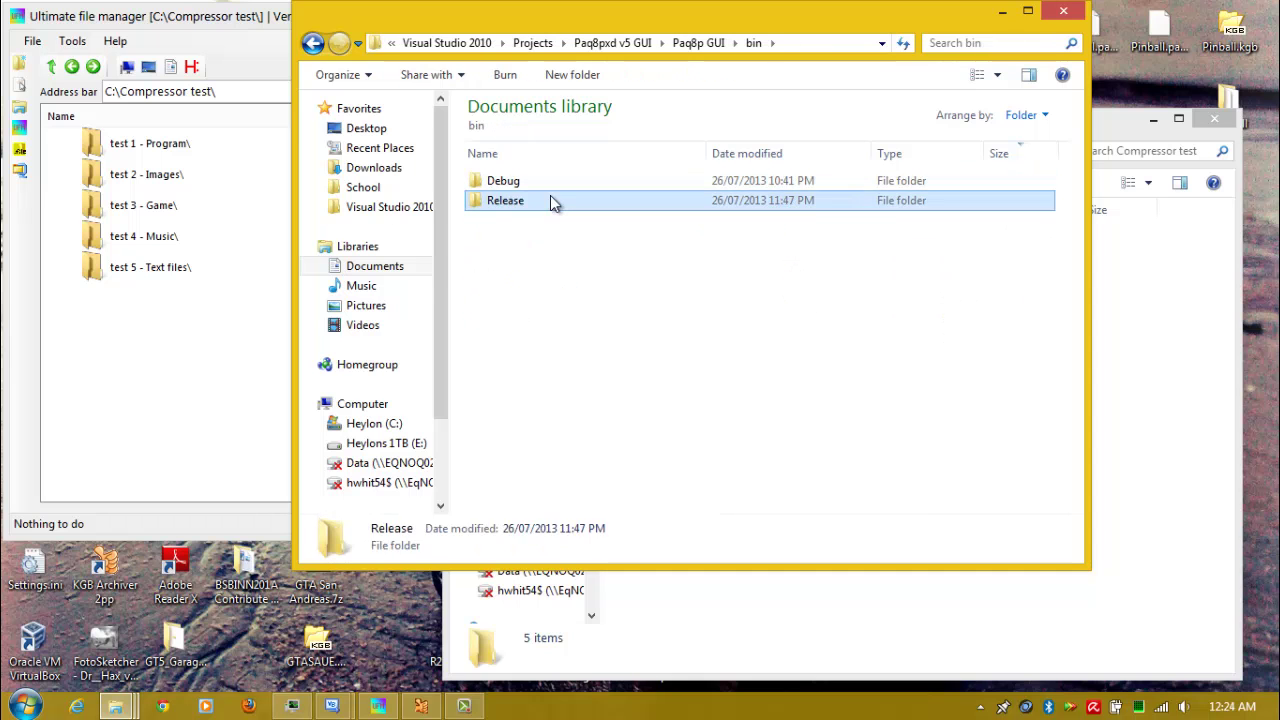
# Step: Test-launch Paq8p GUI.exe, close it, and minimize the Release folder window
pyautogui.doubleClick(548, 183)
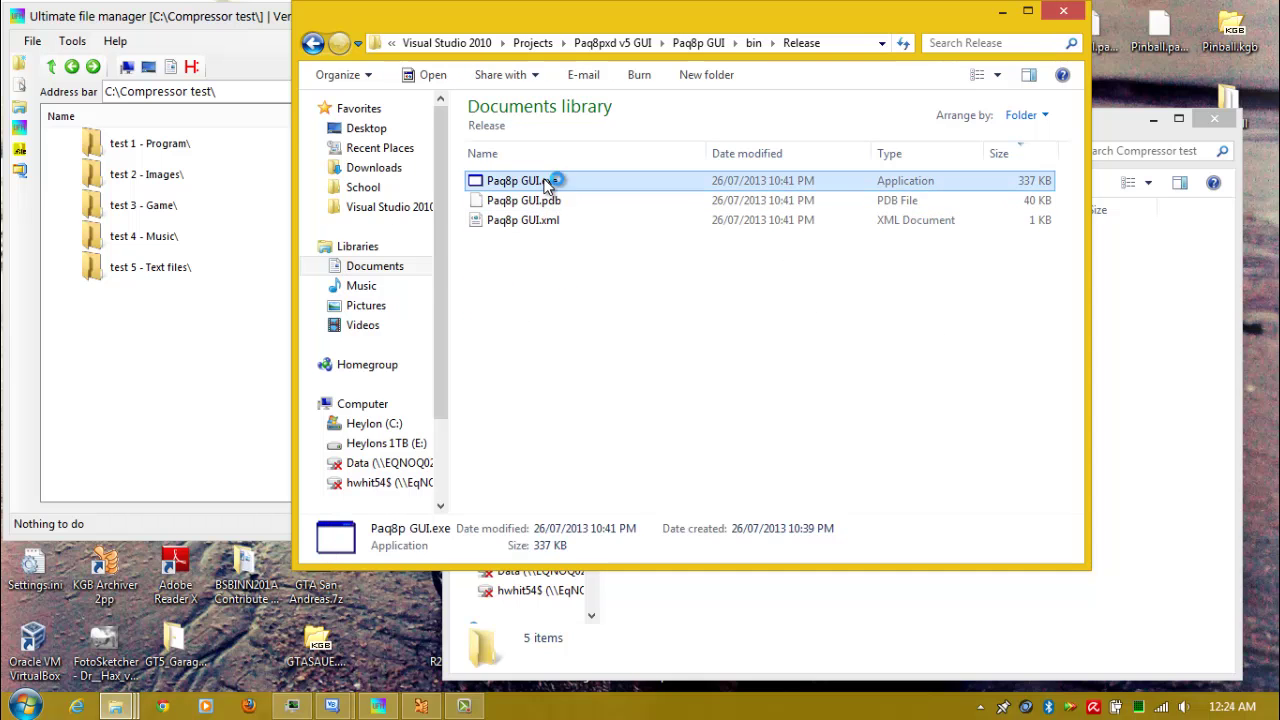
pyautogui.moveTo(556, 287); pyautogui.dragTo(160, 546)
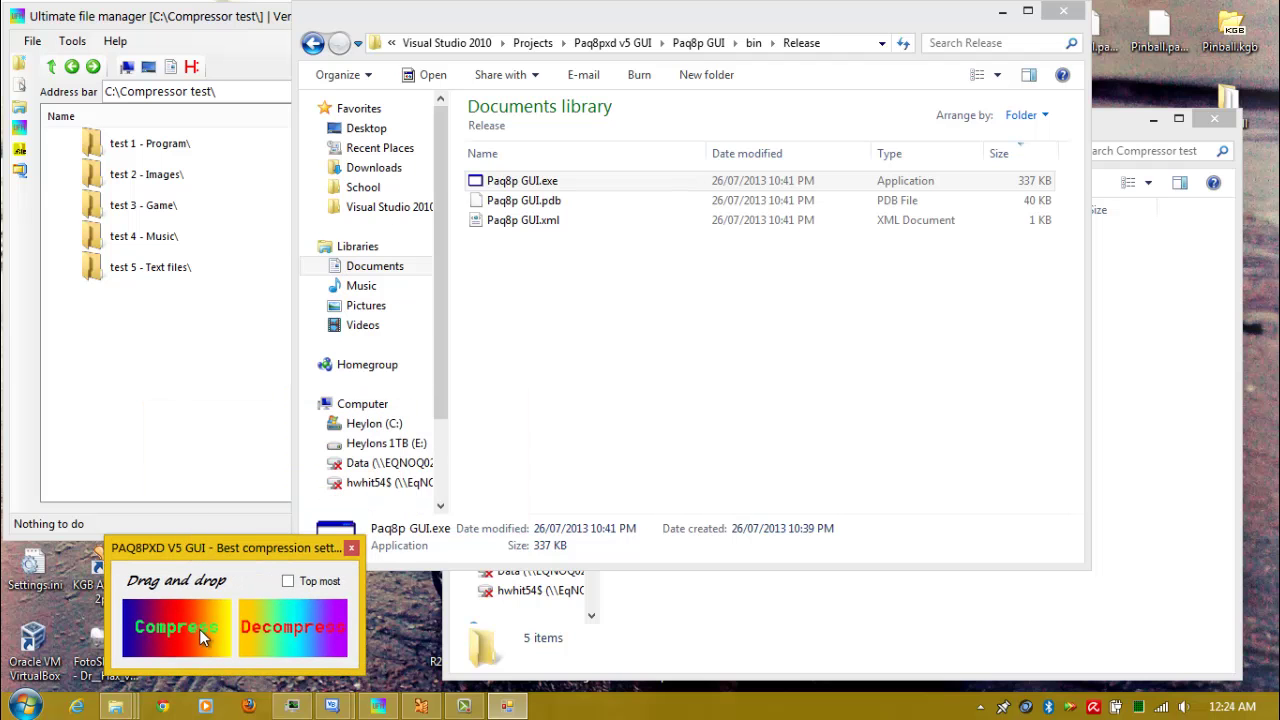
pyautogui.click(351, 548)
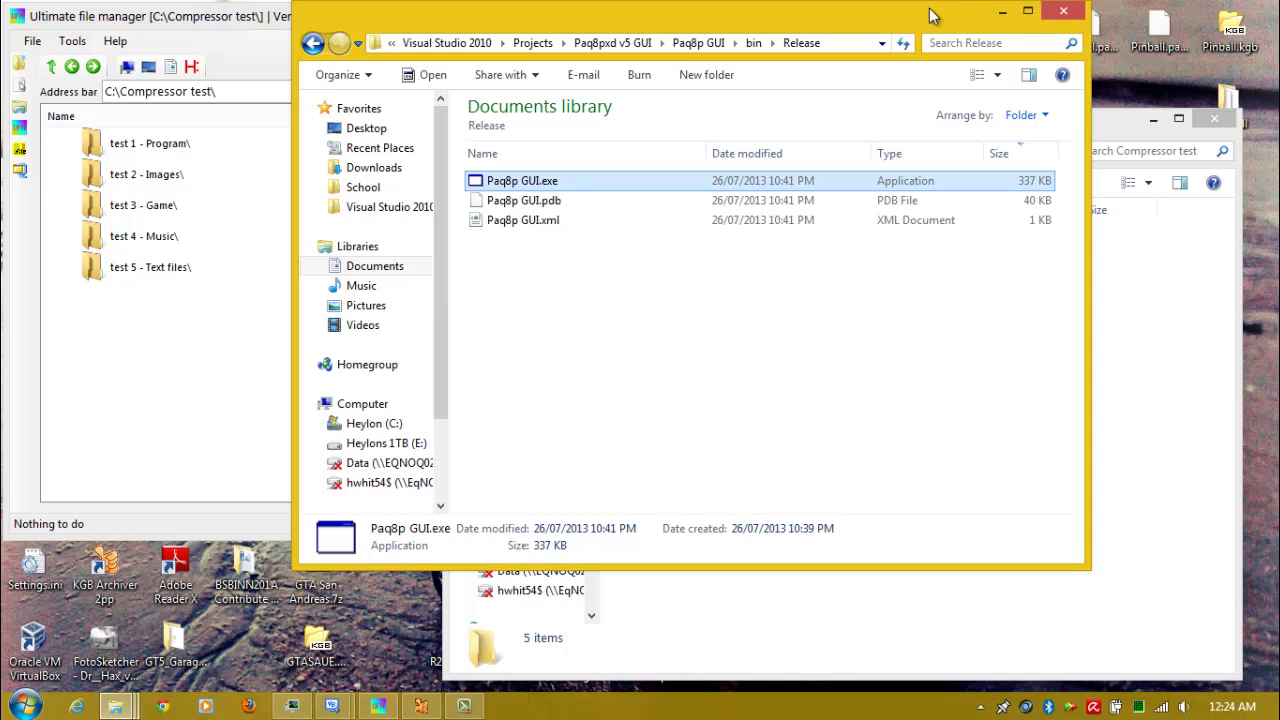
pyautogui.click(1002, 11)
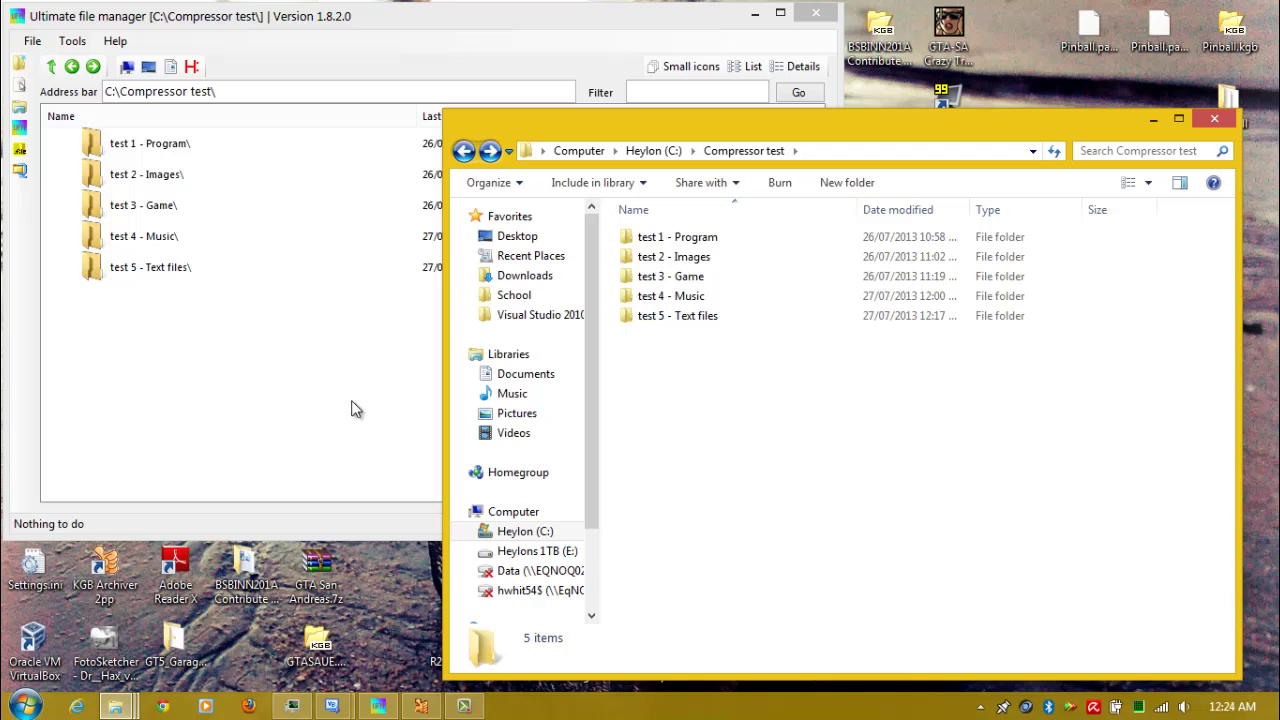
pyautogui.click(258, 385)
pyautogui.click(203, 264)
pyautogui.rightClick(203, 264)
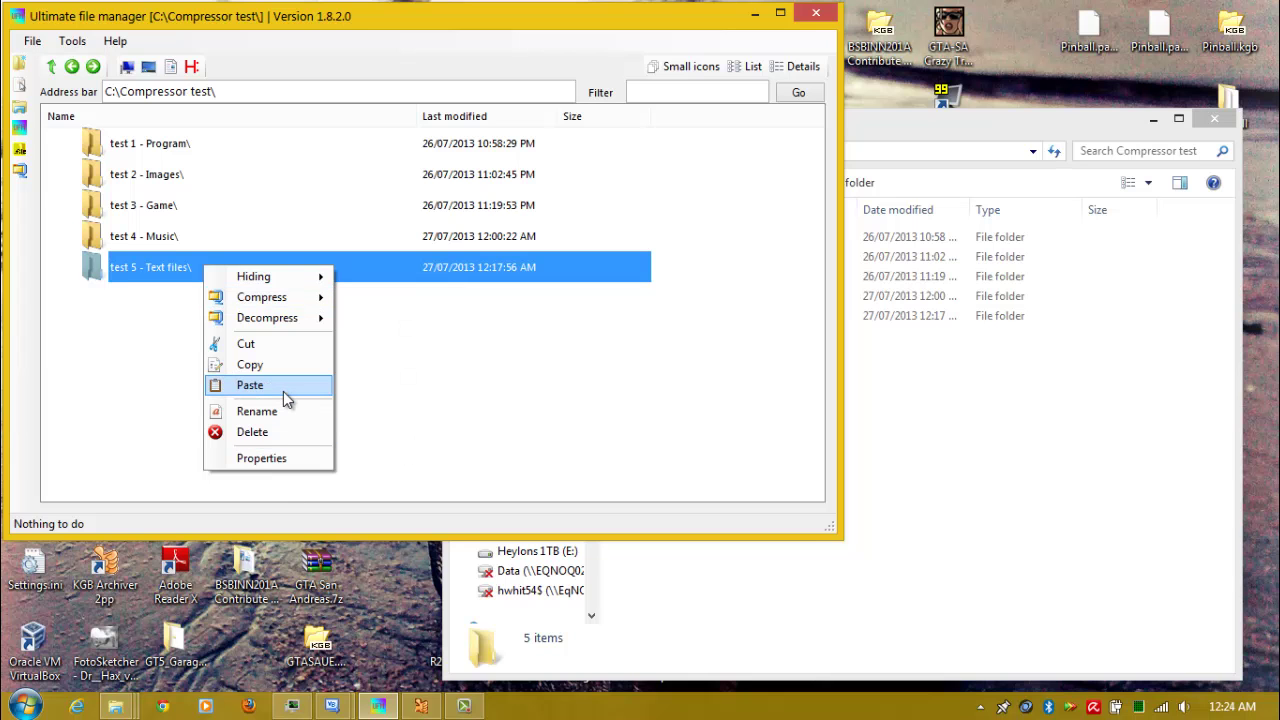
pyautogui.click(121, 409)
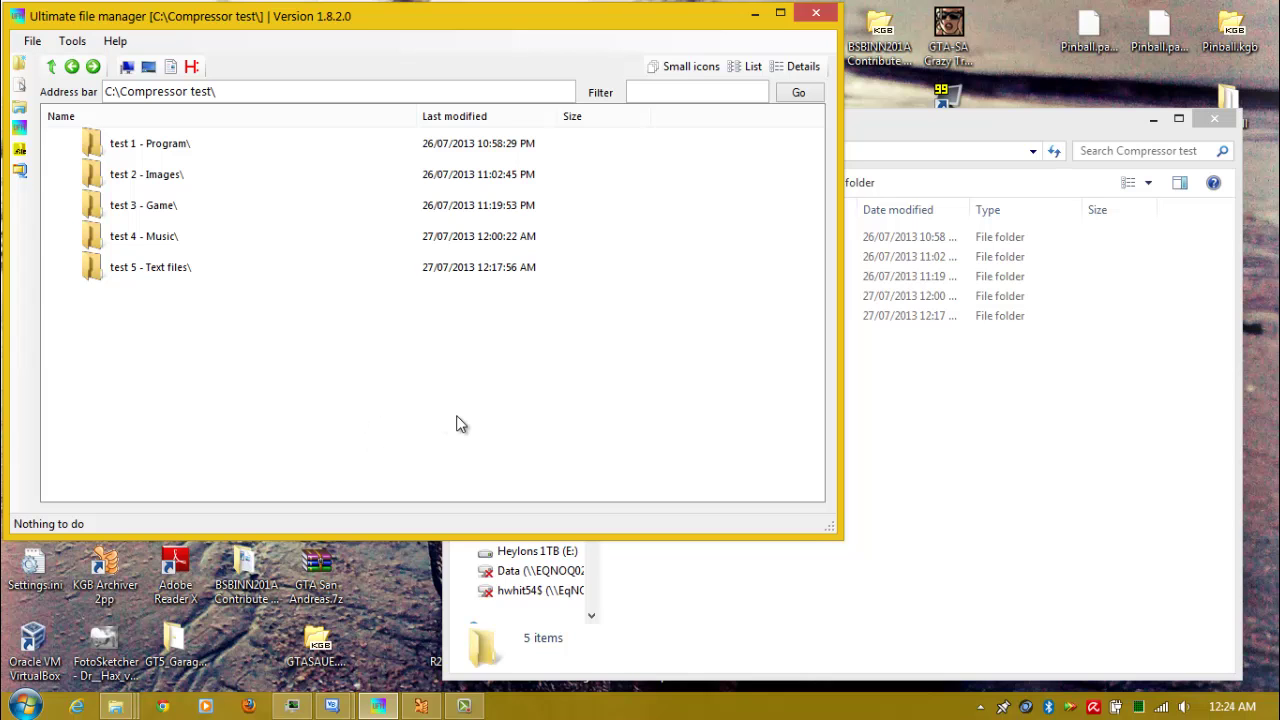
pyautogui.click(1088, 534)
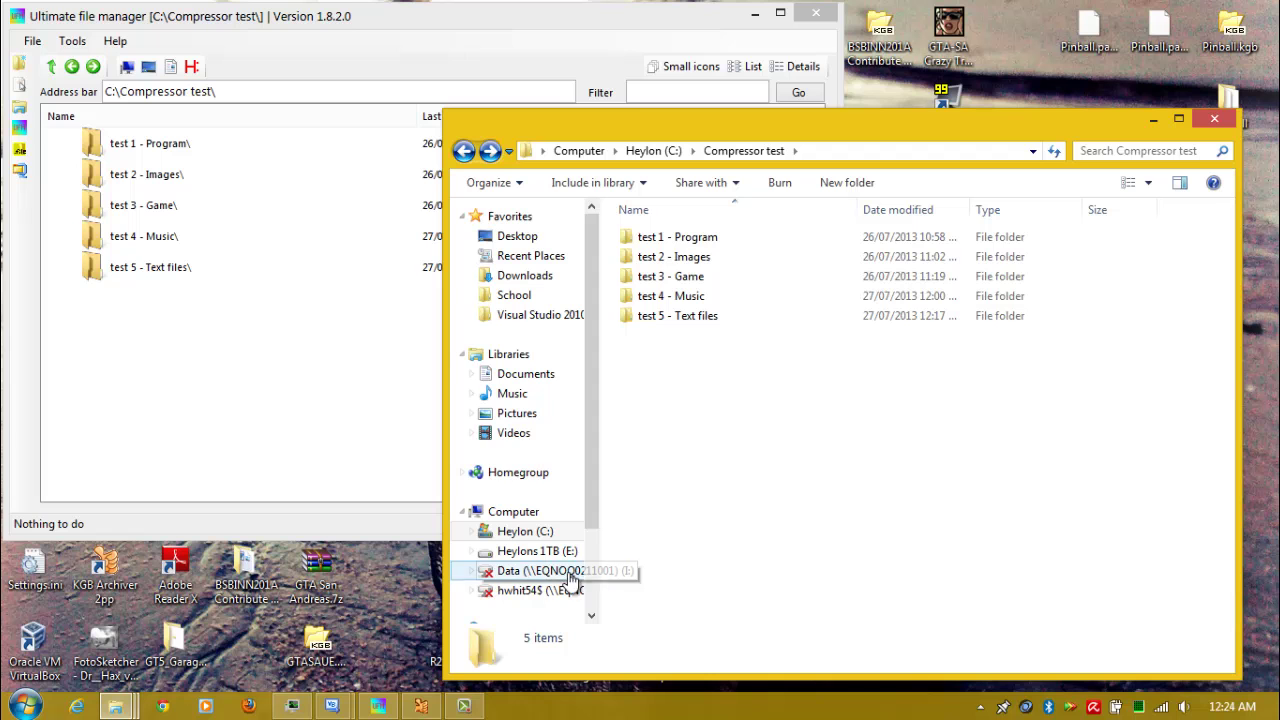
# Step: Open test 1 - Program, browse the HIM format folder, then go back
pyautogui.doubleClick(702, 238)
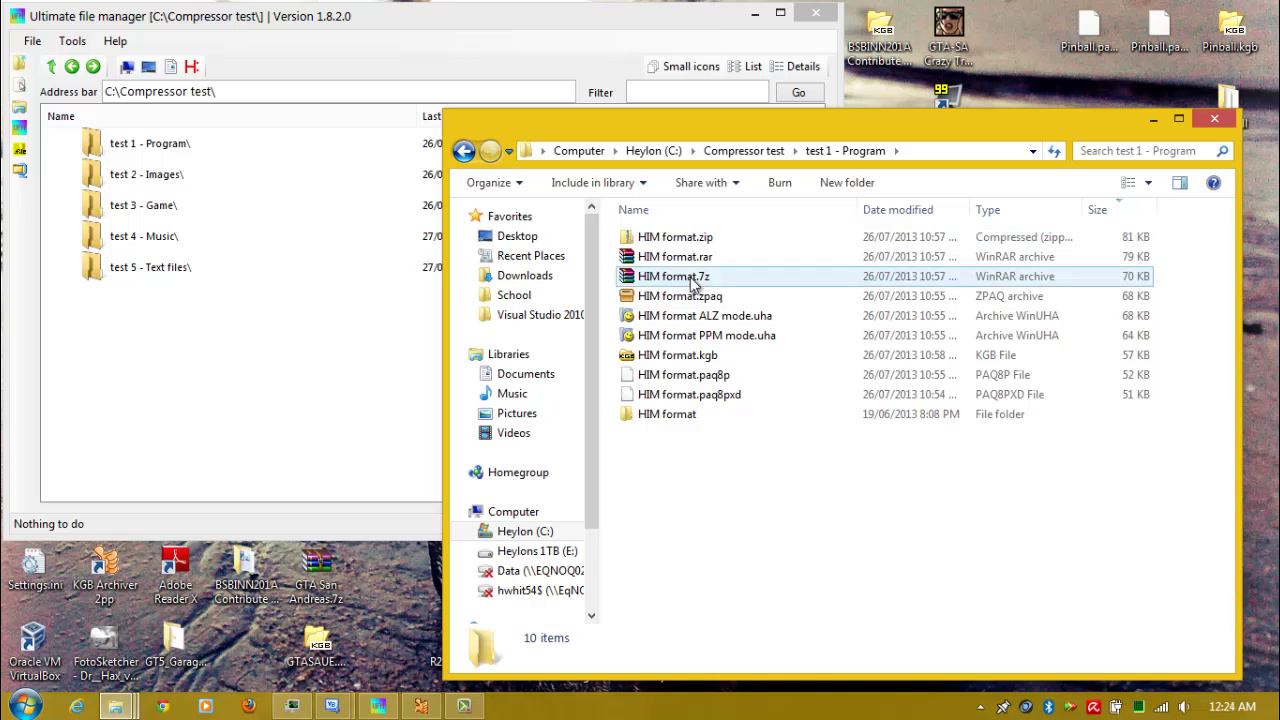
pyautogui.doubleClick(685, 420)
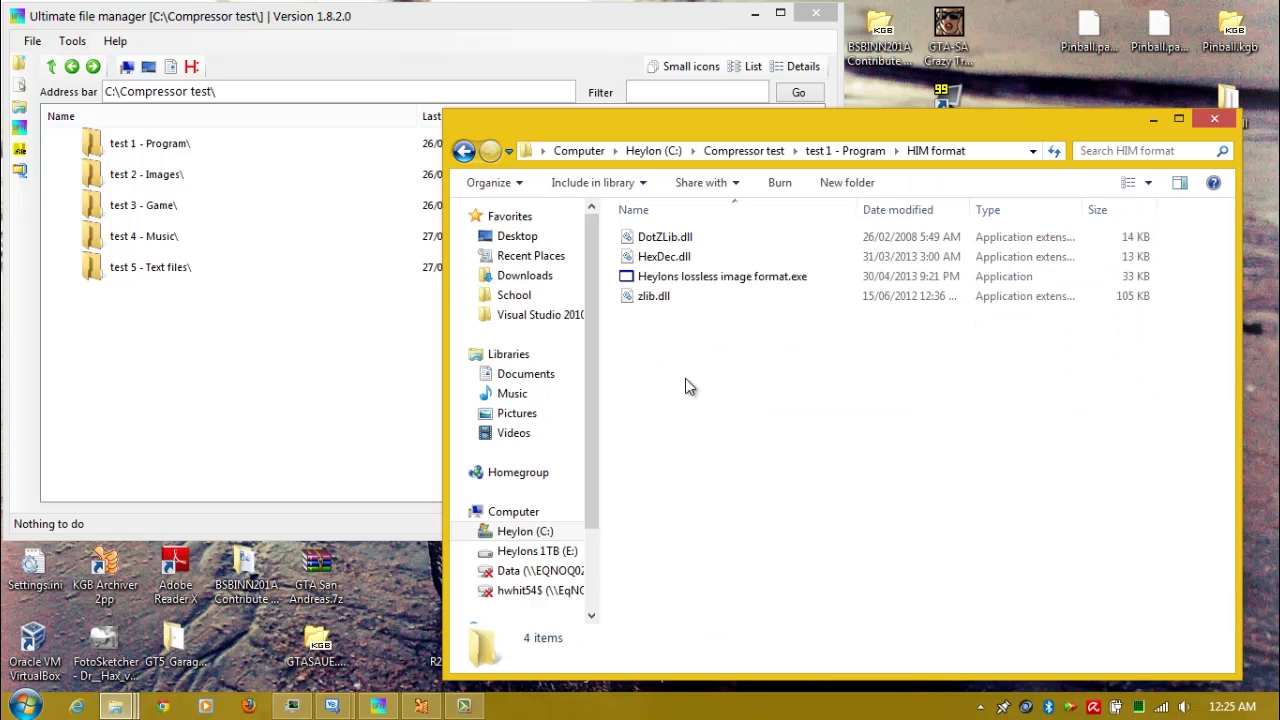
pyautogui.click(695, 285)
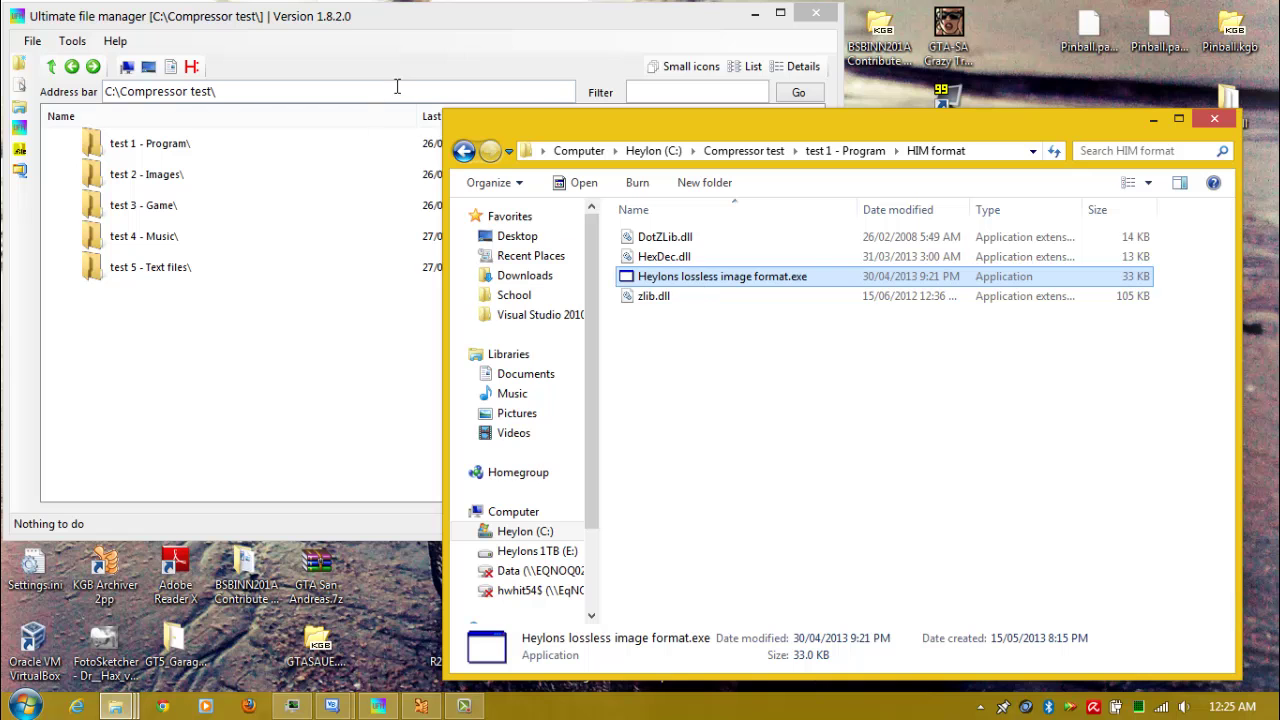
pyautogui.click(463, 150)
# Step: Check the HIM format folder's Properties, cancel, and select HIM format.paq8pxd
pyautogui.rightClick(715, 414)
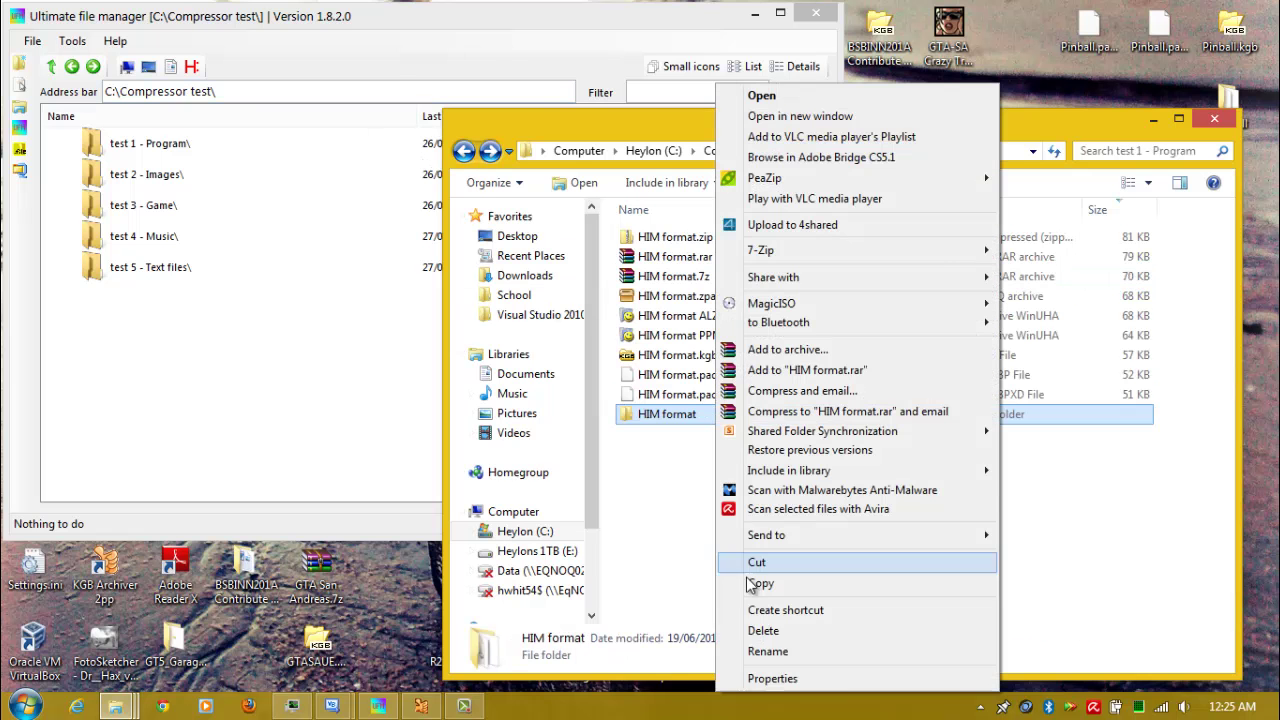
pyautogui.click(788, 679)
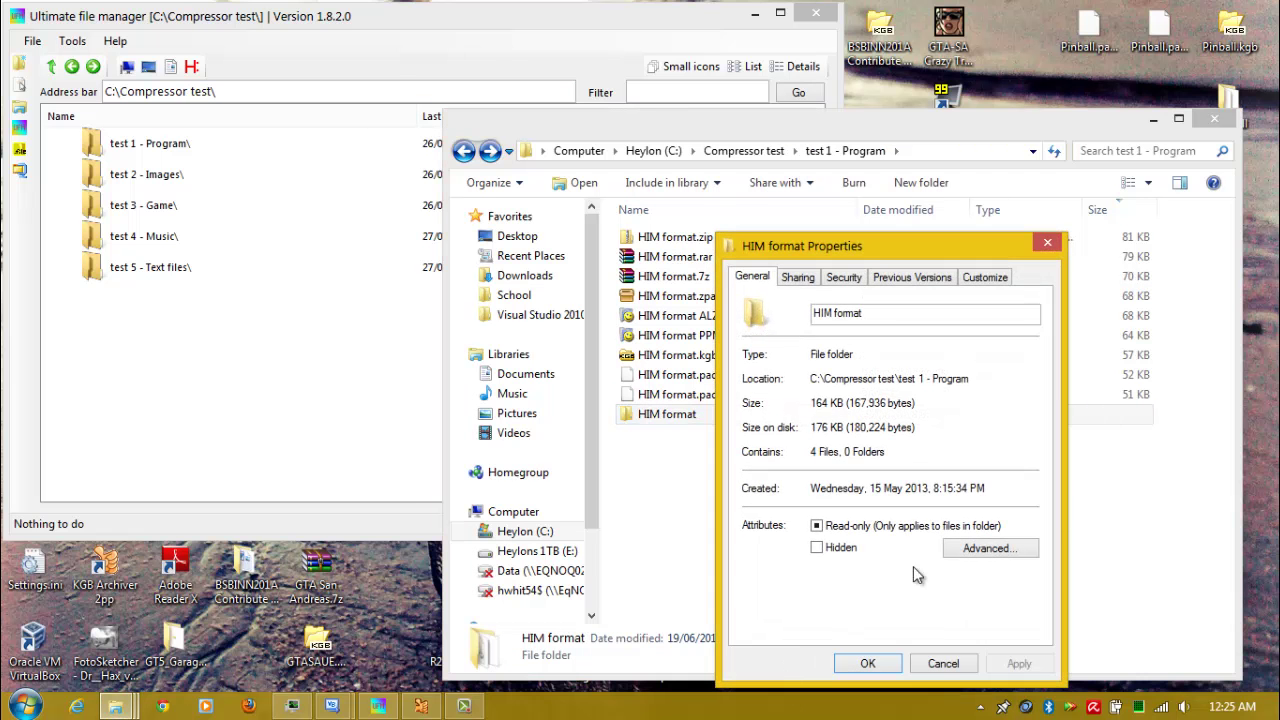
pyautogui.click(945, 665)
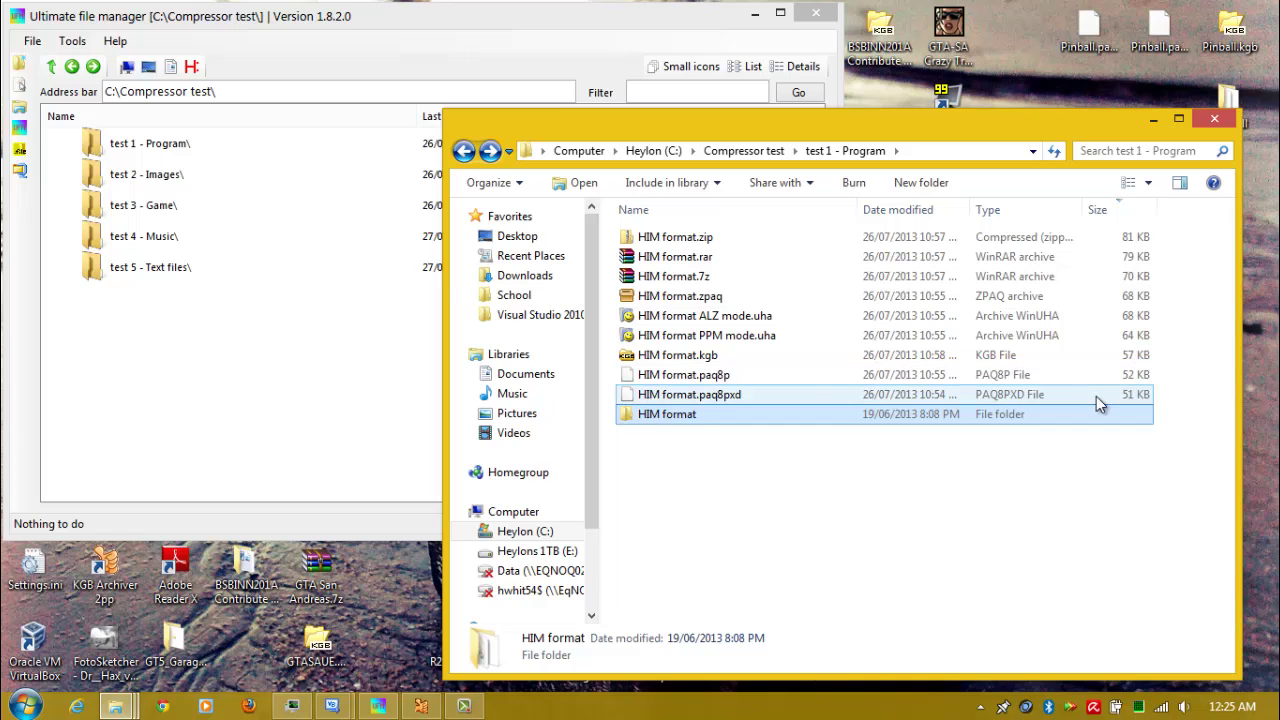
pyautogui.click(719, 398)
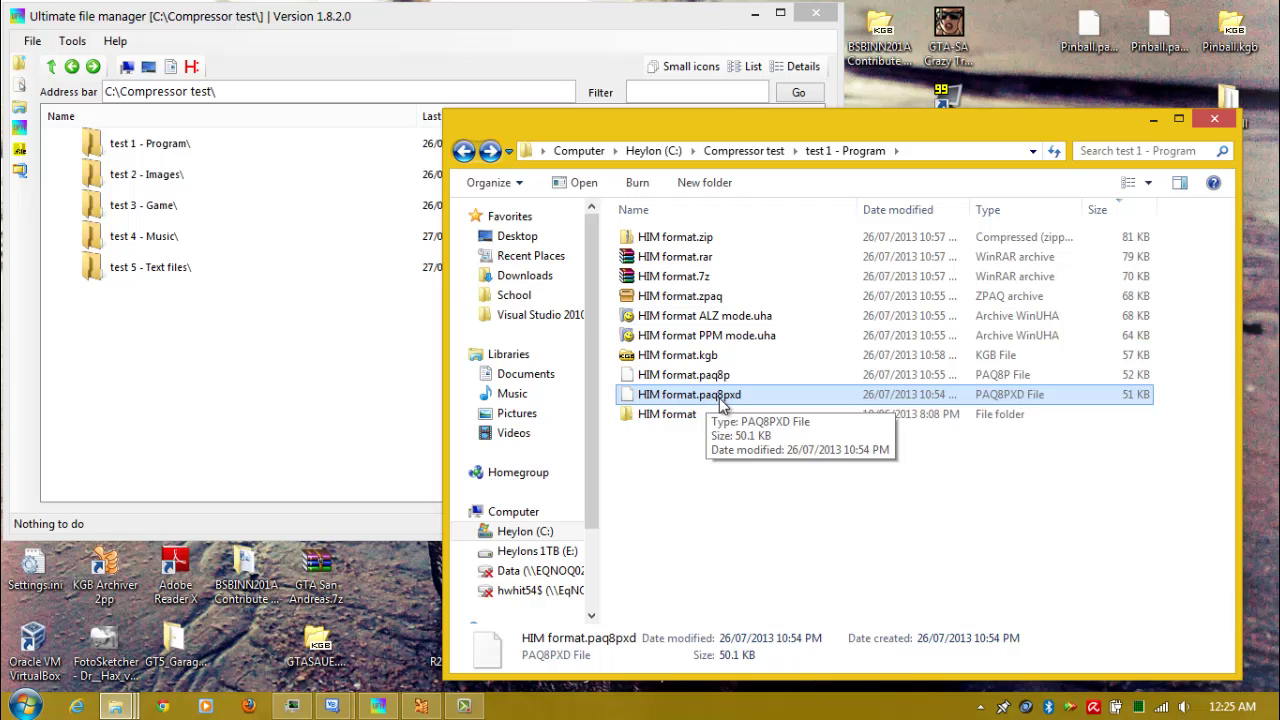
# Step: Compare sizes of the HIM format paq8p, kgb and paq8pxd archives
pyautogui.click(720, 377)
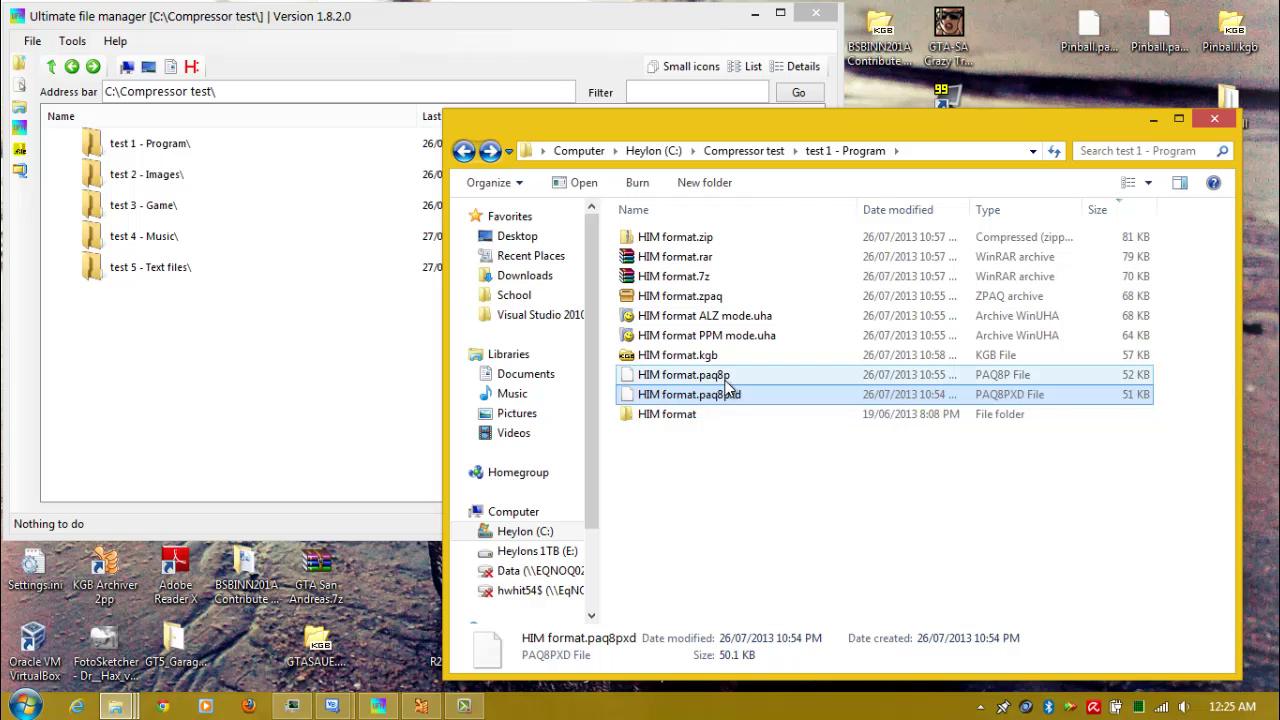
pyautogui.click(737, 355)
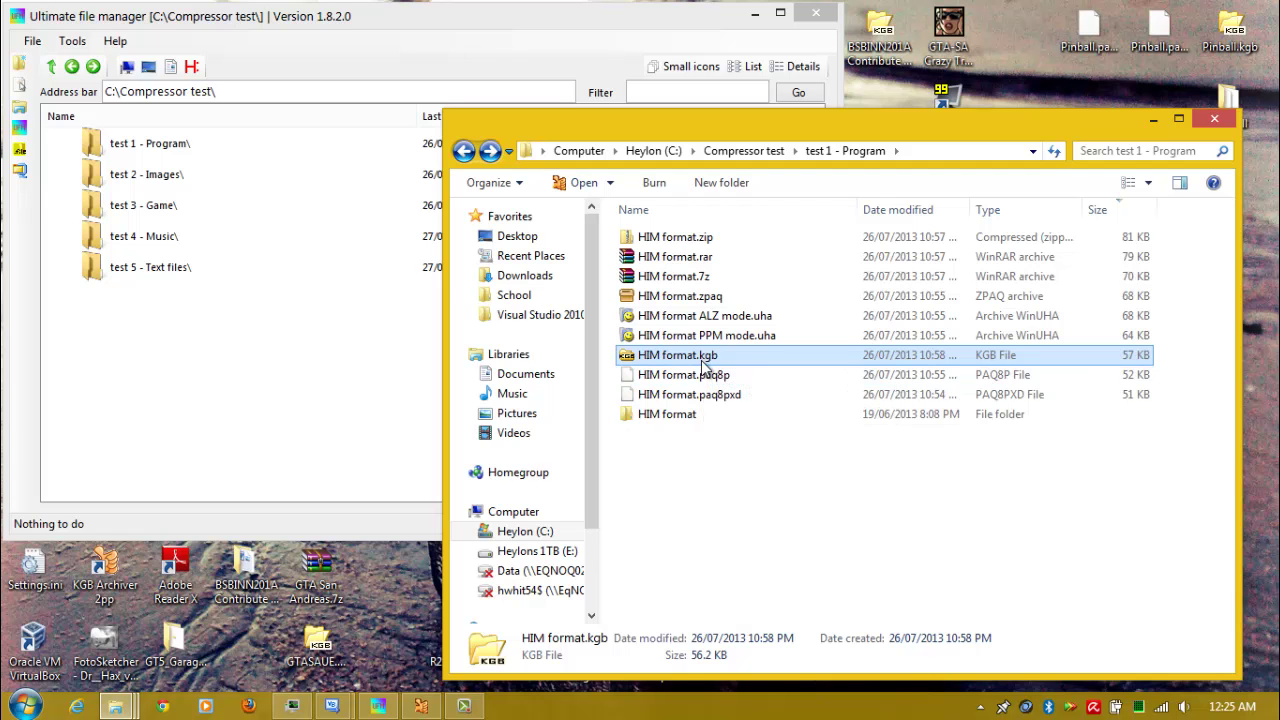
pyautogui.keyDown('ctrl'); pyautogui.click(706, 375); pyautogui.keyUp('ctrl')
pyautogui.click(705, 383)
pyautogui.click(706, 388)
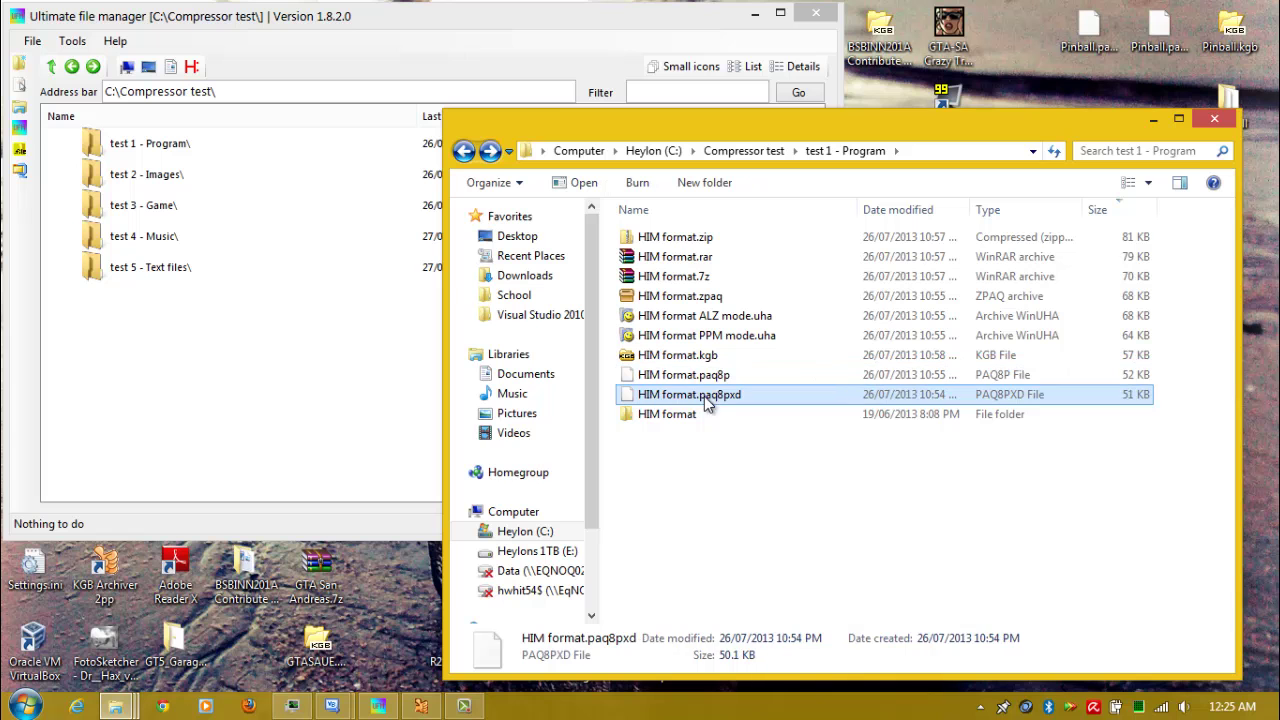
pyautogui.press('Up')
pyautogui.press('Up')
pyautogui.press('Down')
pyautogui.press('Down')
# Step: Compare sizes of the HIM format kgb, PPM/ALZ mode uha, zpaq (68 KB) and 7z (70 KB) archives
pyautogui.click(722, 355)
pyautogui.click(722, 337)
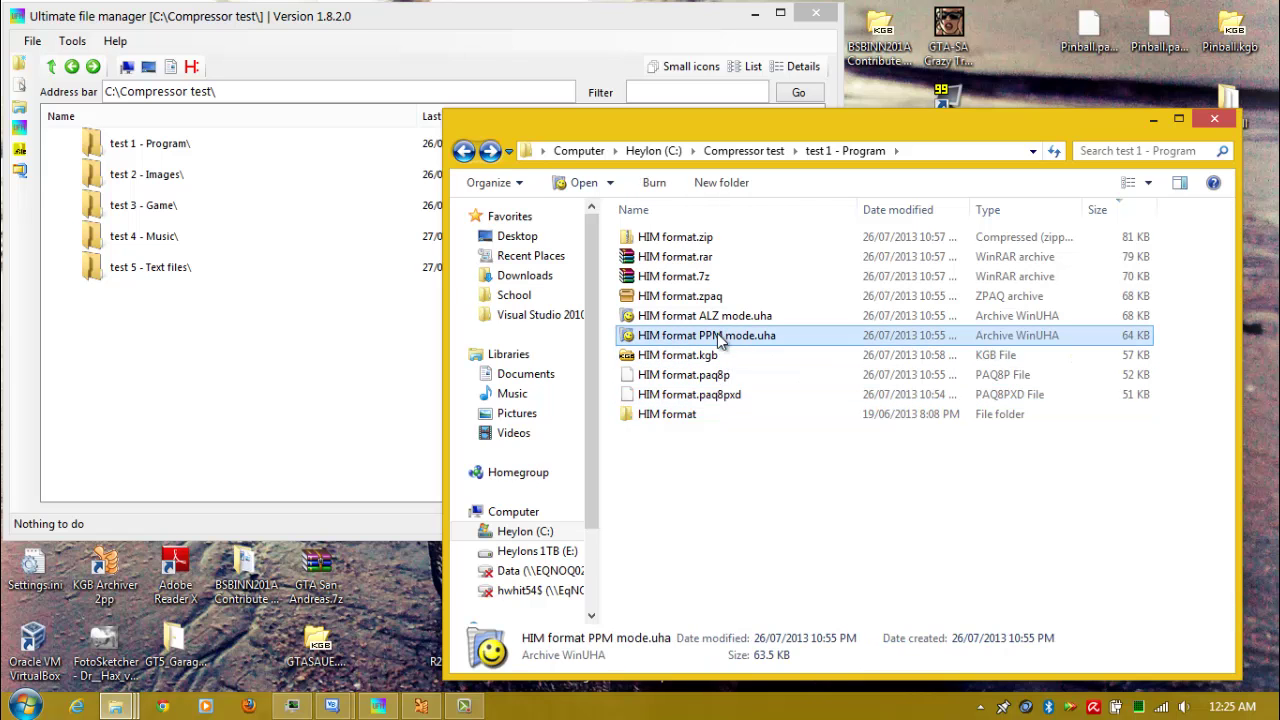
pyautogui.press('Up')
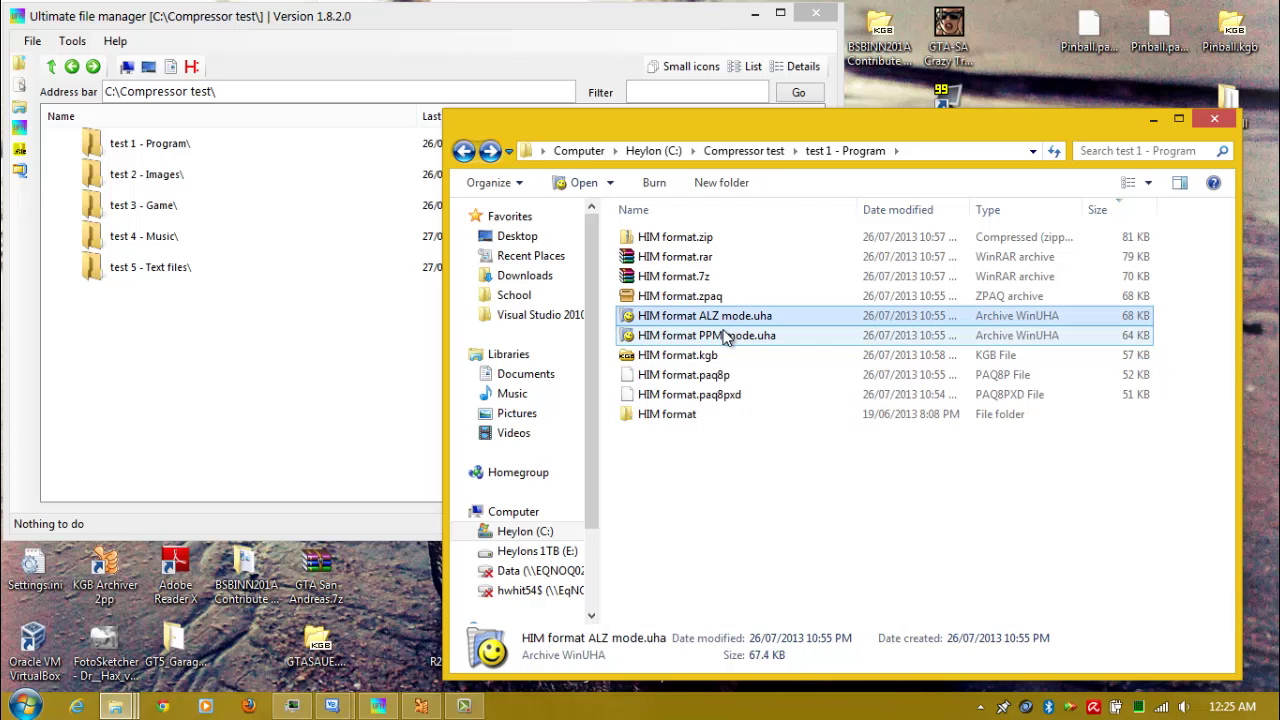
pyautogui.click(729, 340)
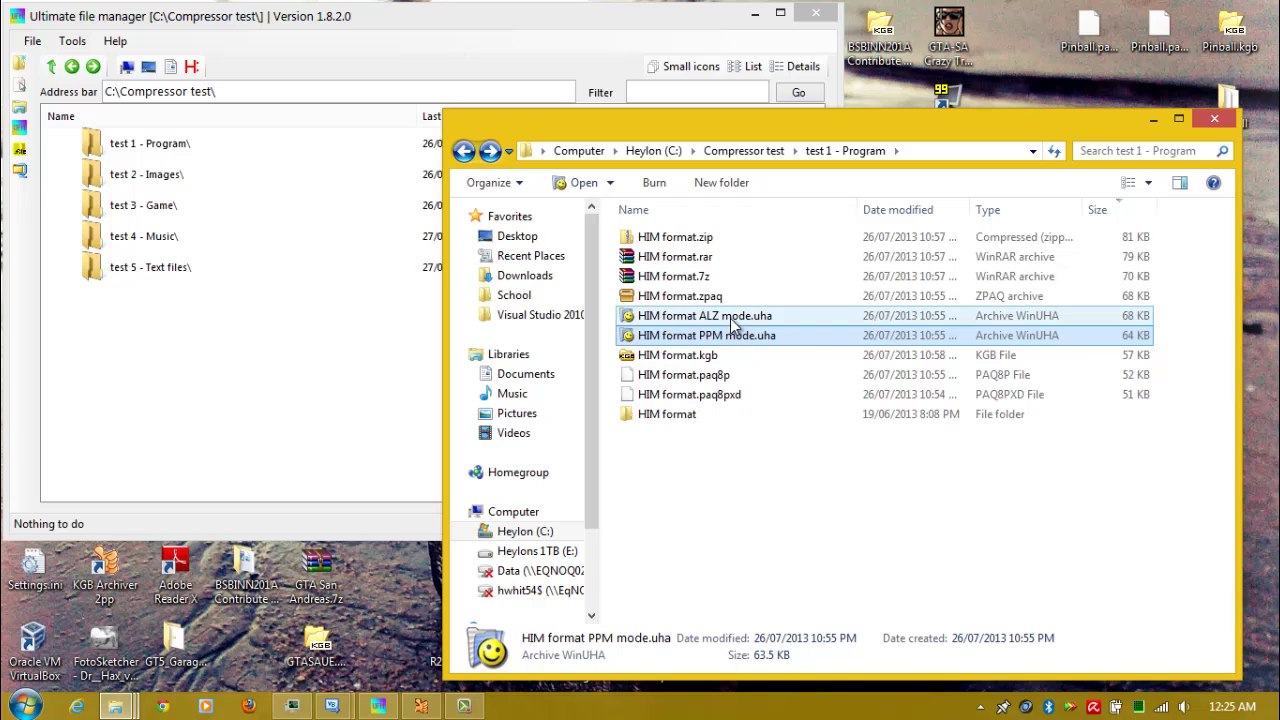
pyautogui.moveTo(733, 323)
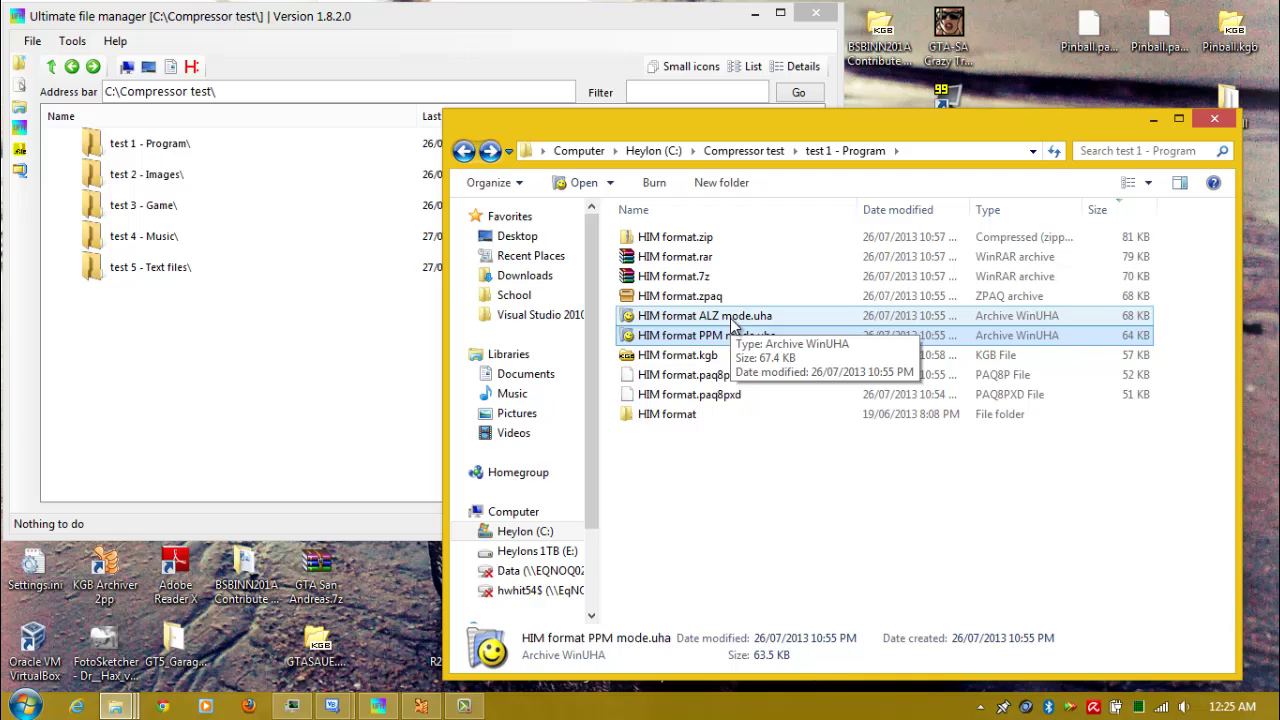
pyautogui.click(731, 318)
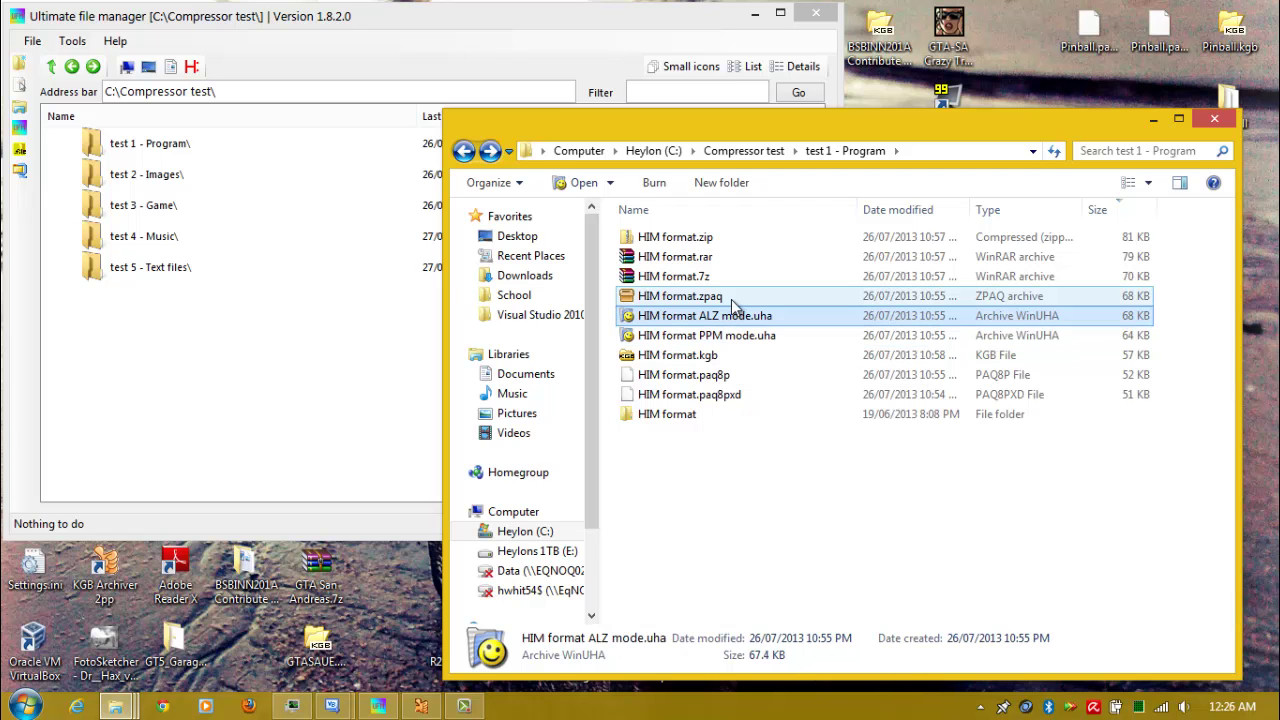
pyautogui.click(731, 299)
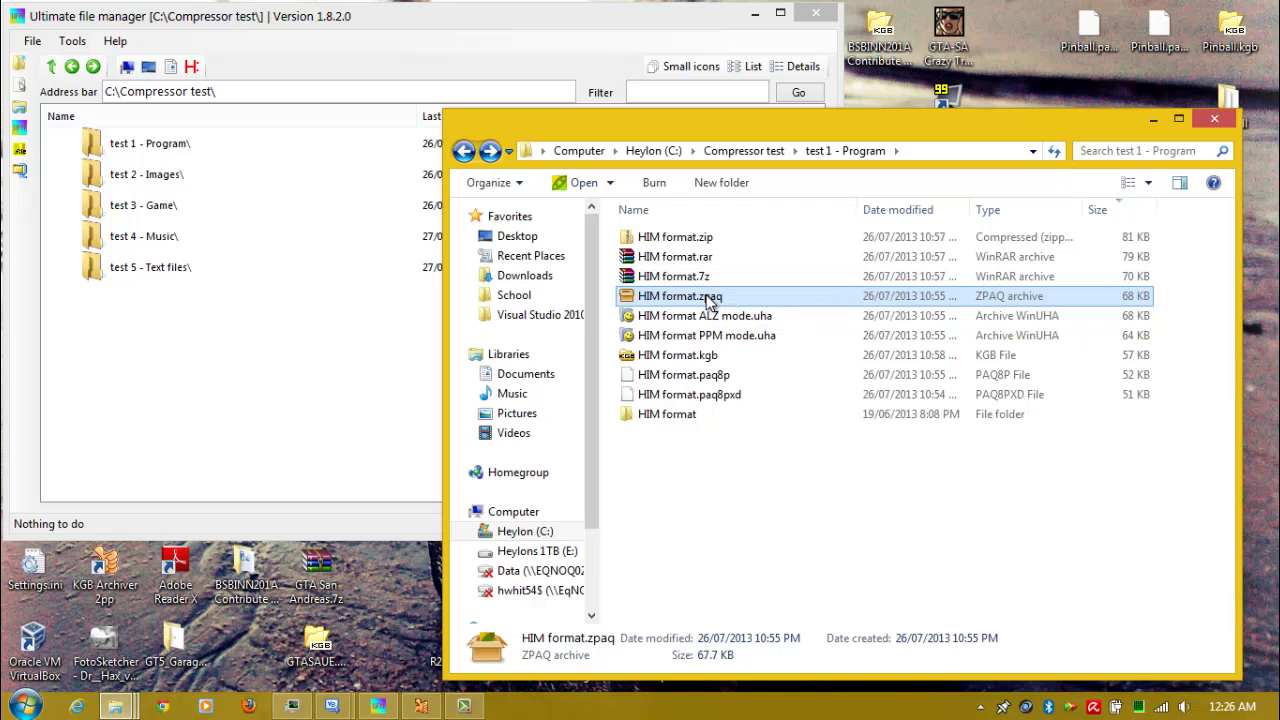
pyautogui.click(708, 277)
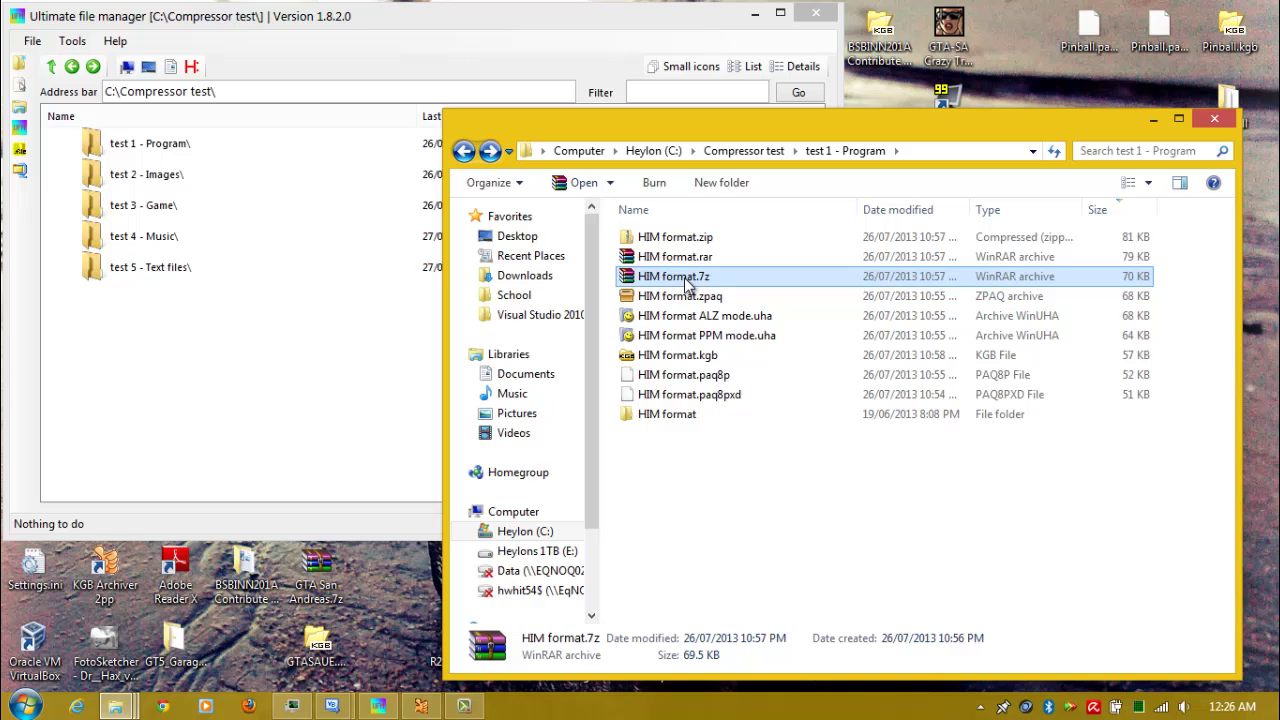
# Step: Start 7-Zip's Add to archive for the HIM format folder
pyautogui.rightClick(641, 418)
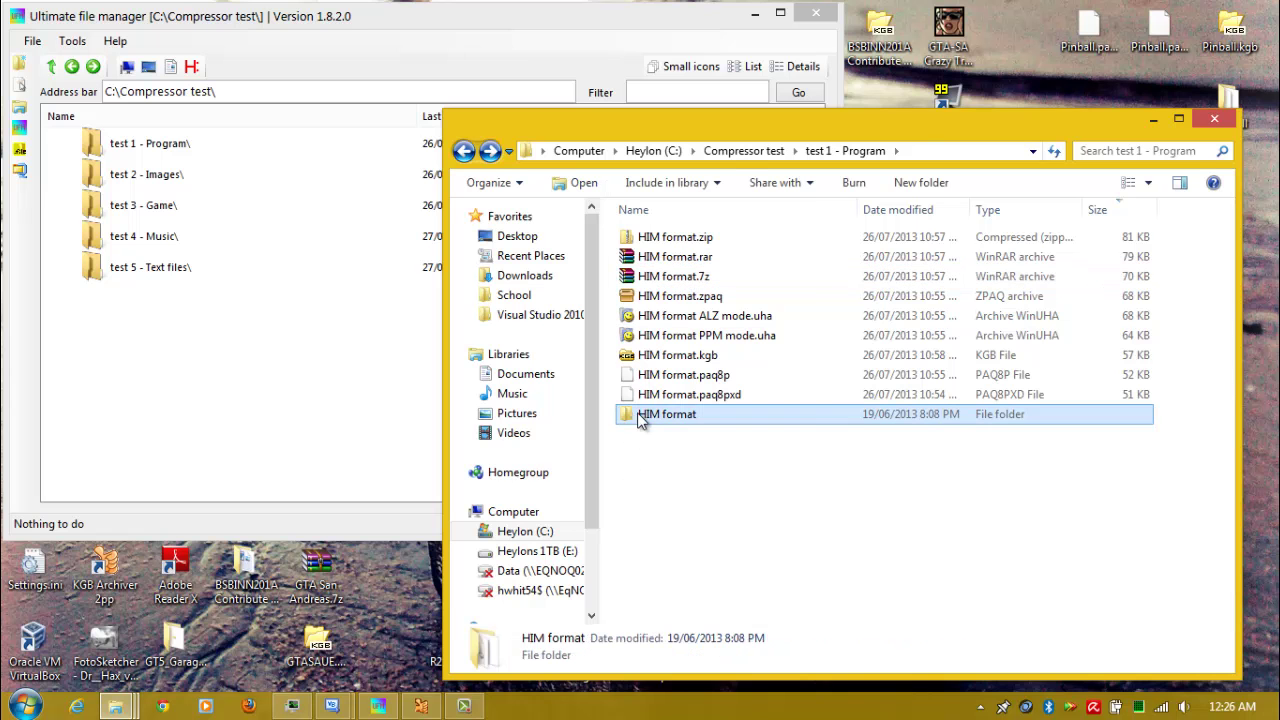
pyautogui.moveTo(833, 262)
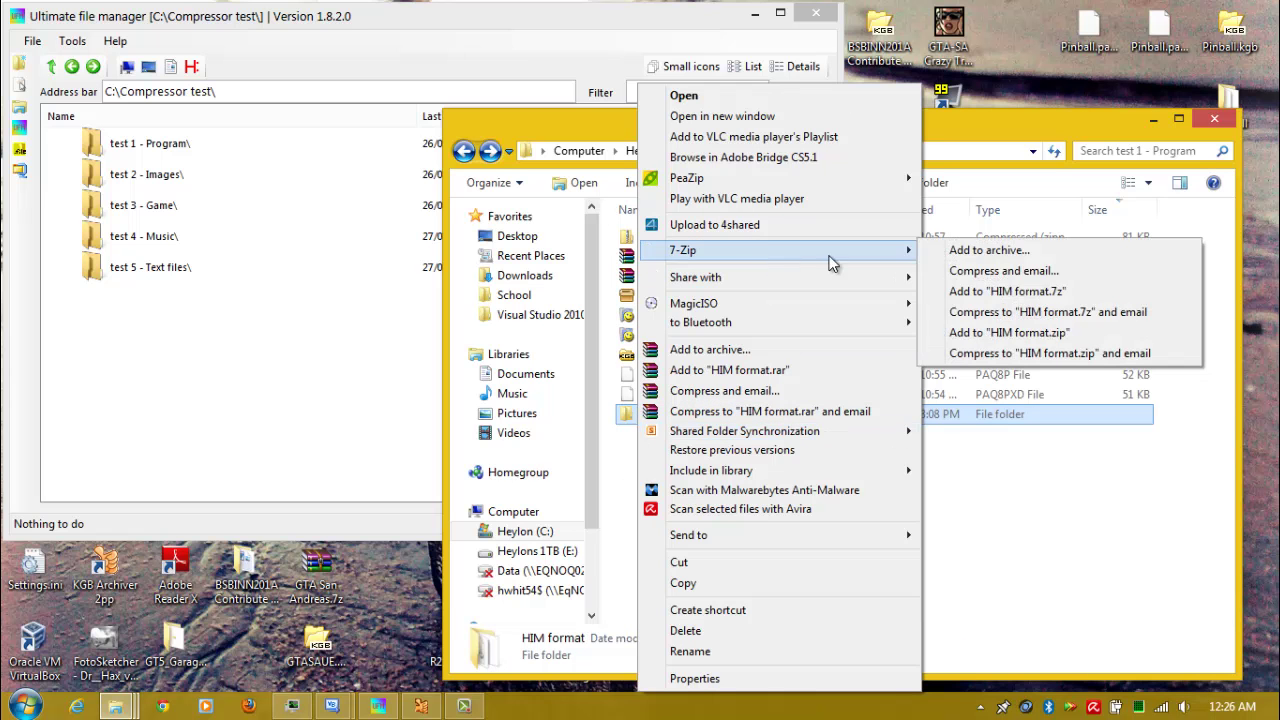
pyautogui.click(1016, 252)
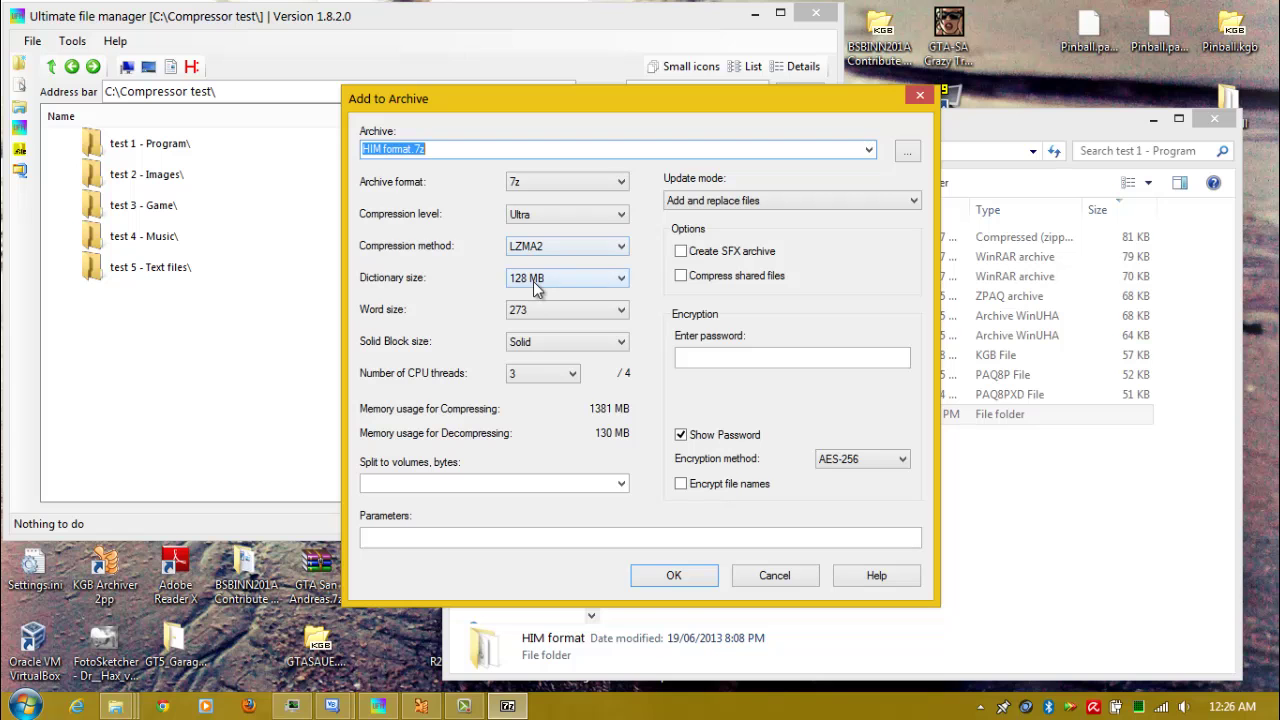
# Step: Review the Dictionary size options repeatedly, keeping 128 MB
pyautogui.click(535, 287)
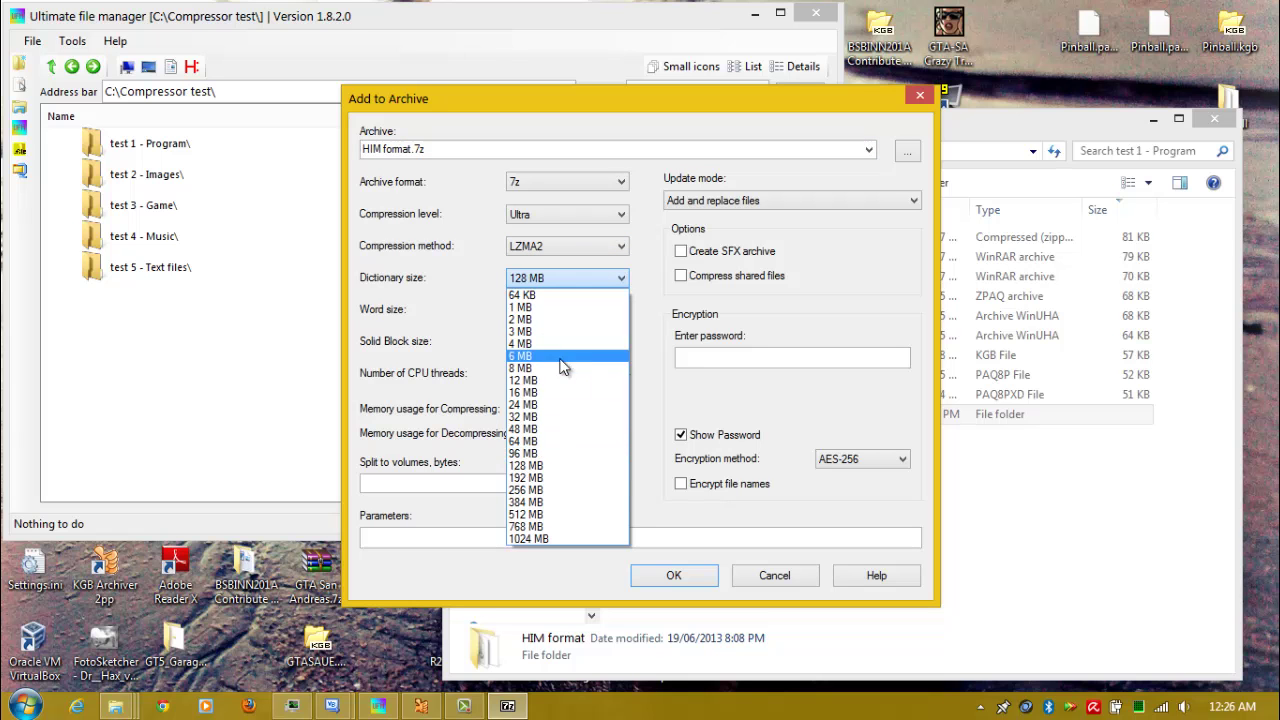
pyautogui.click(574, 284)
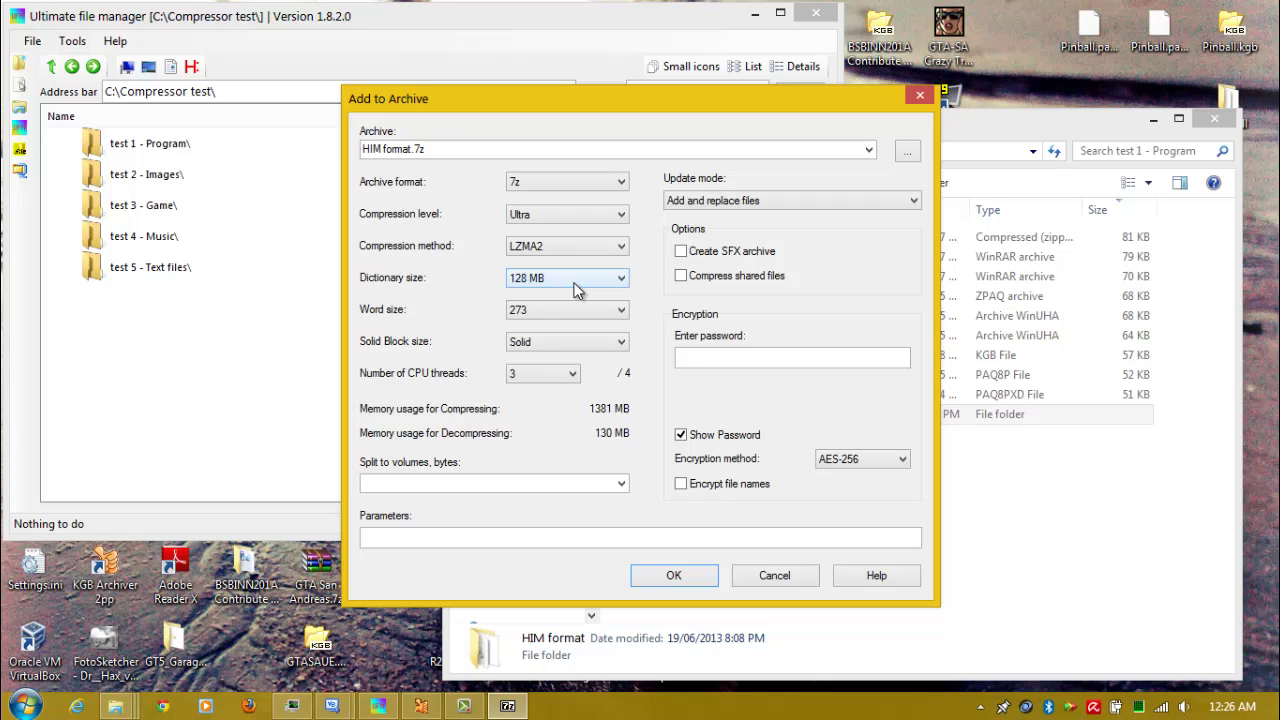
pyautogui.click(577, 289)
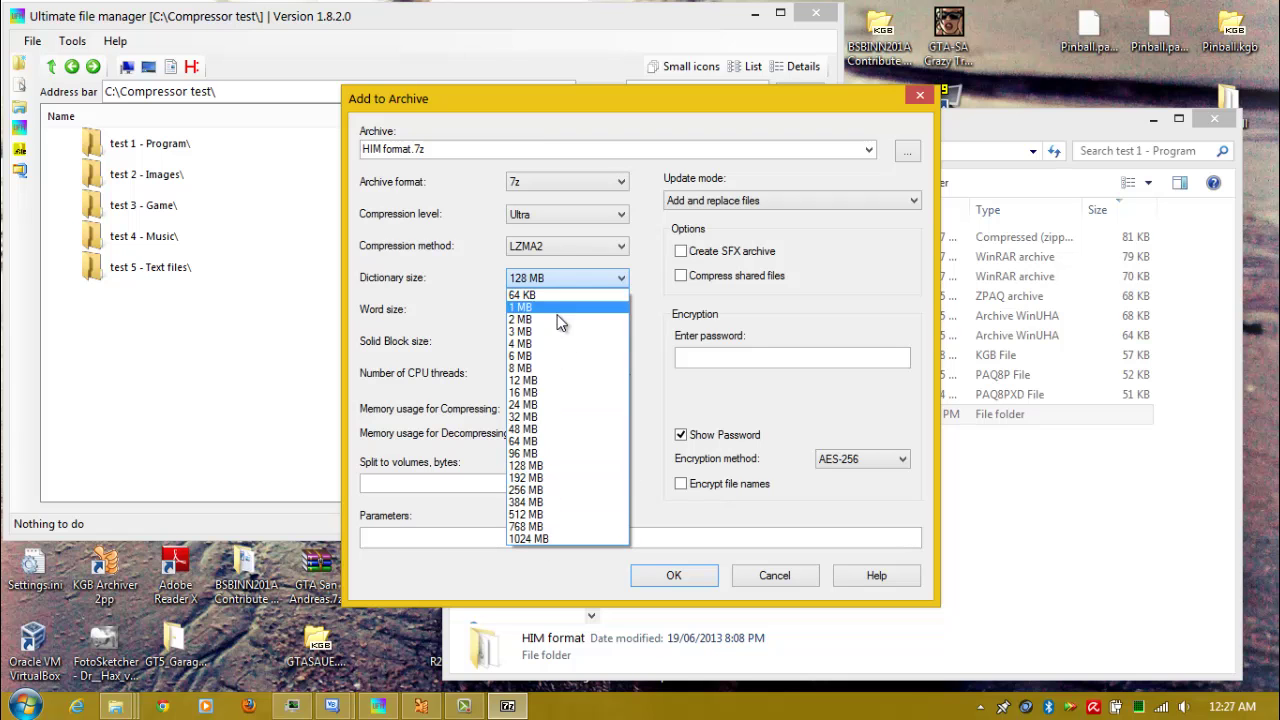
pyautogui.click(558, 279)
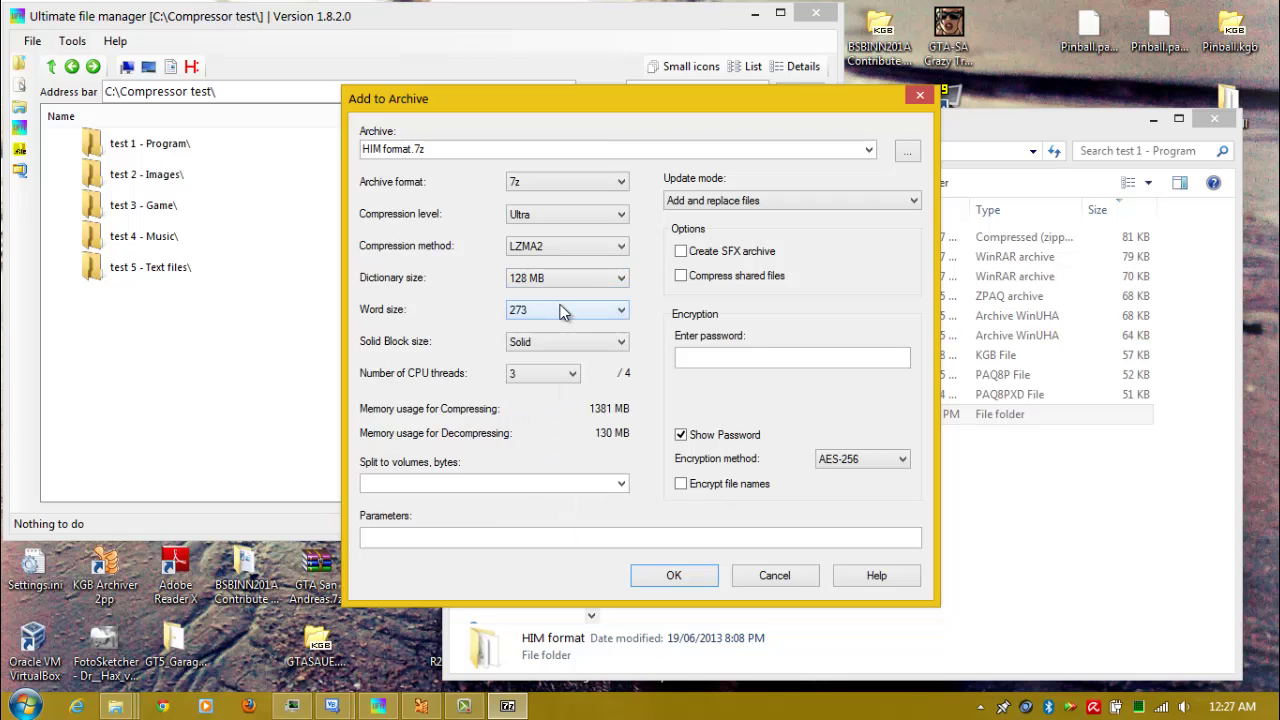
pyautogui.click(558, 278)
pyautogui.click(558, 278)
pyautogui.click(558, 278)
pyautogui.click(558, 278)
pyautogui.click(558, 278)
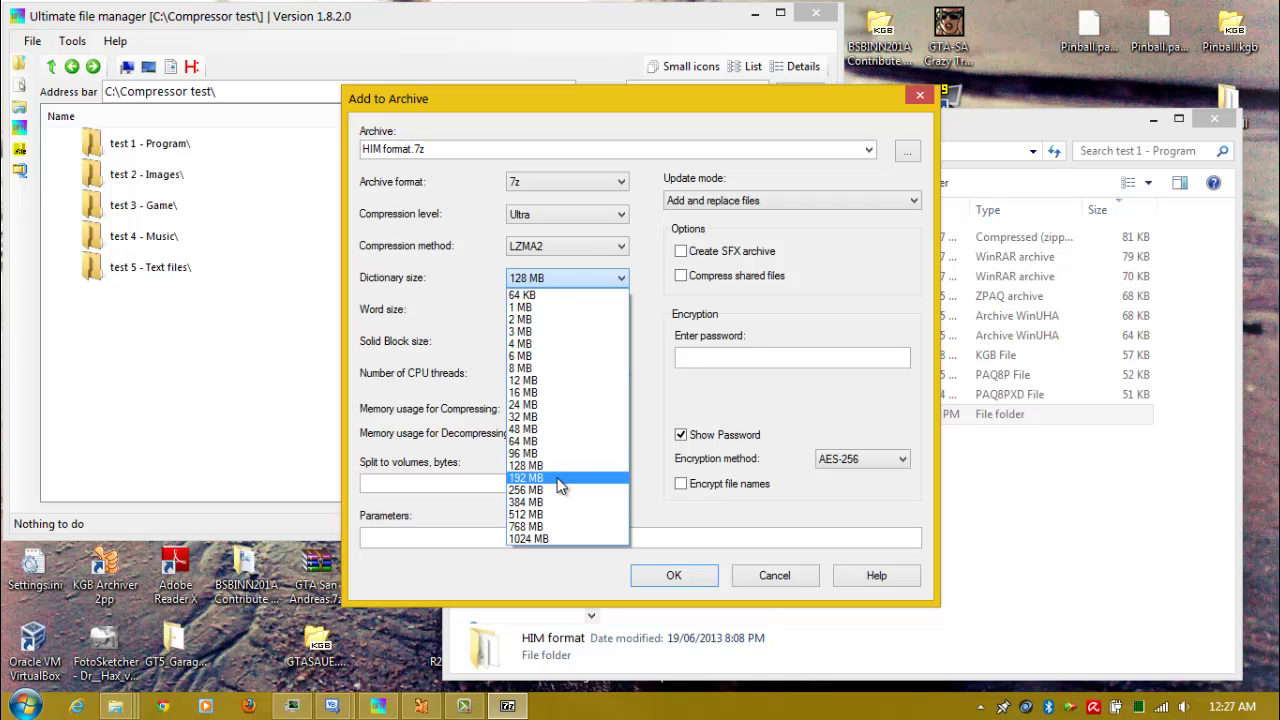
# Step: Keep the 128 MB dictionary, word size 273 and Solid block settings after reviewing each
pyautogui.click(563, 280)
pyautogui.click(560, 312)
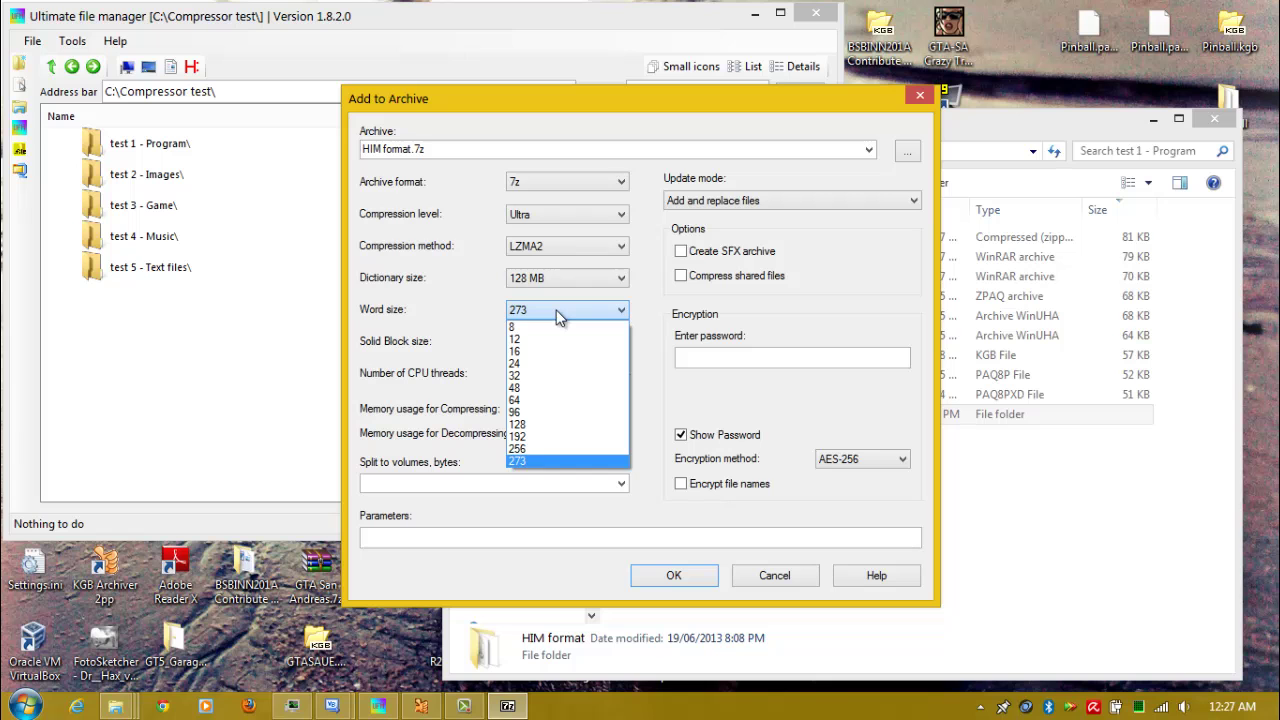
pyautogui.click(557, 311)
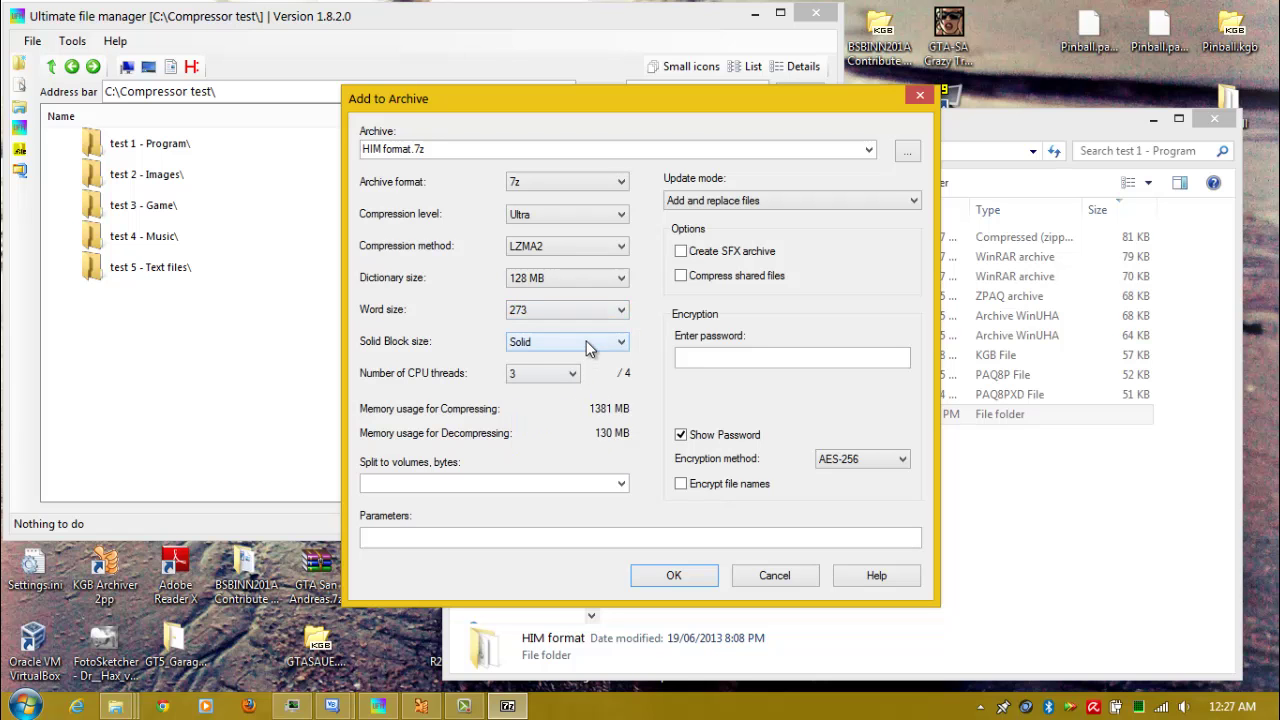
pyautogui.click(590, 346)
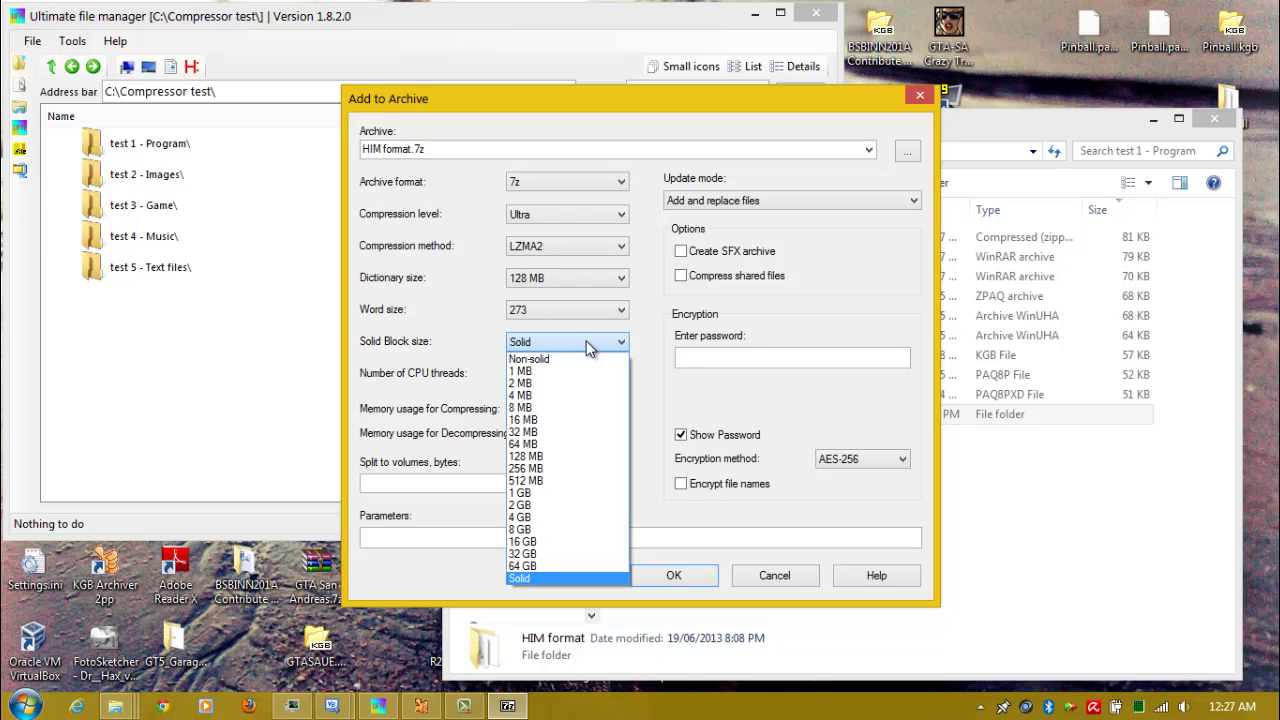
pyautogui.click(590, 346)
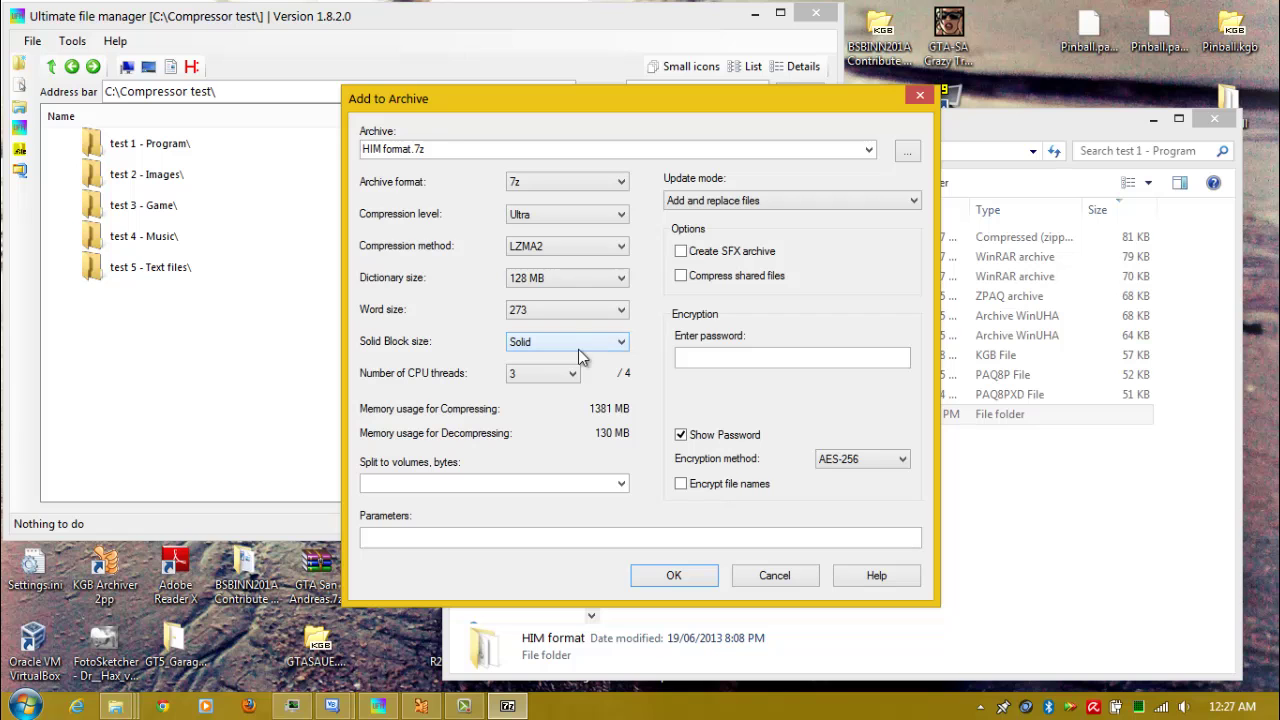
# Step: Try 3, 4, 1 and 3 CPU threads, settling on 4 (3373 MB memory)
pyautogui.click(552, 380)
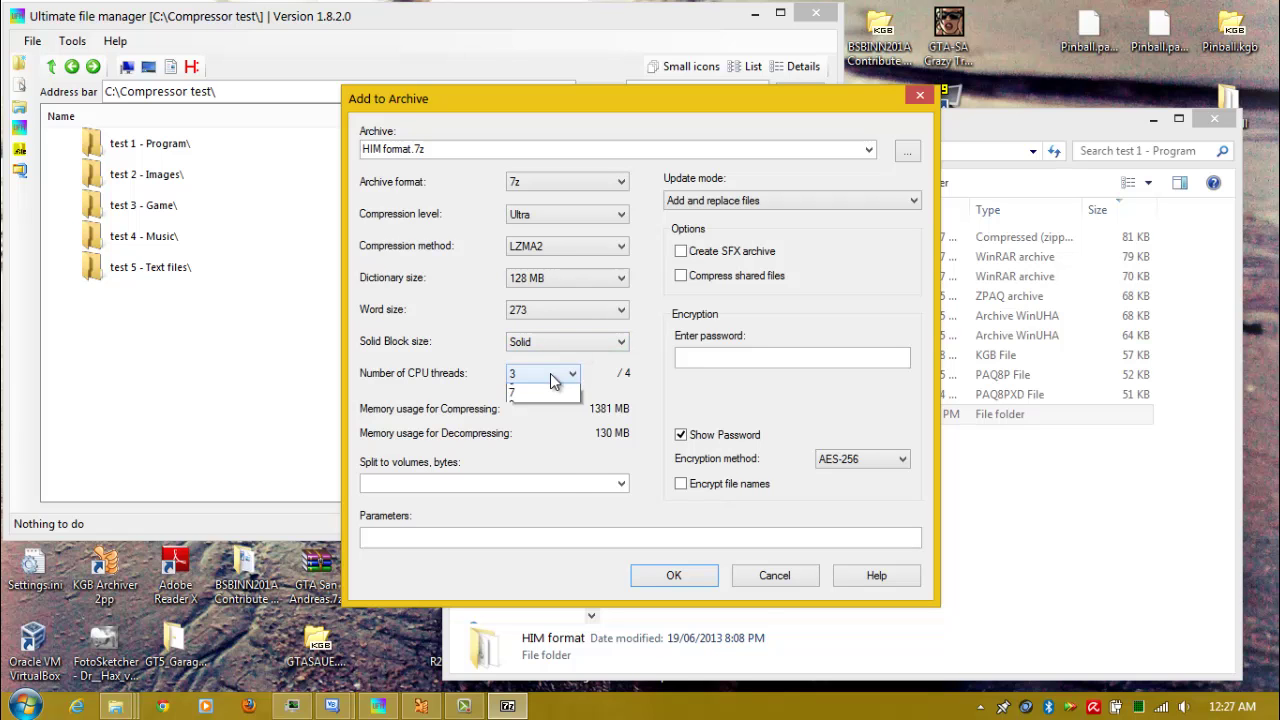
pyautogui.click(550, 373)
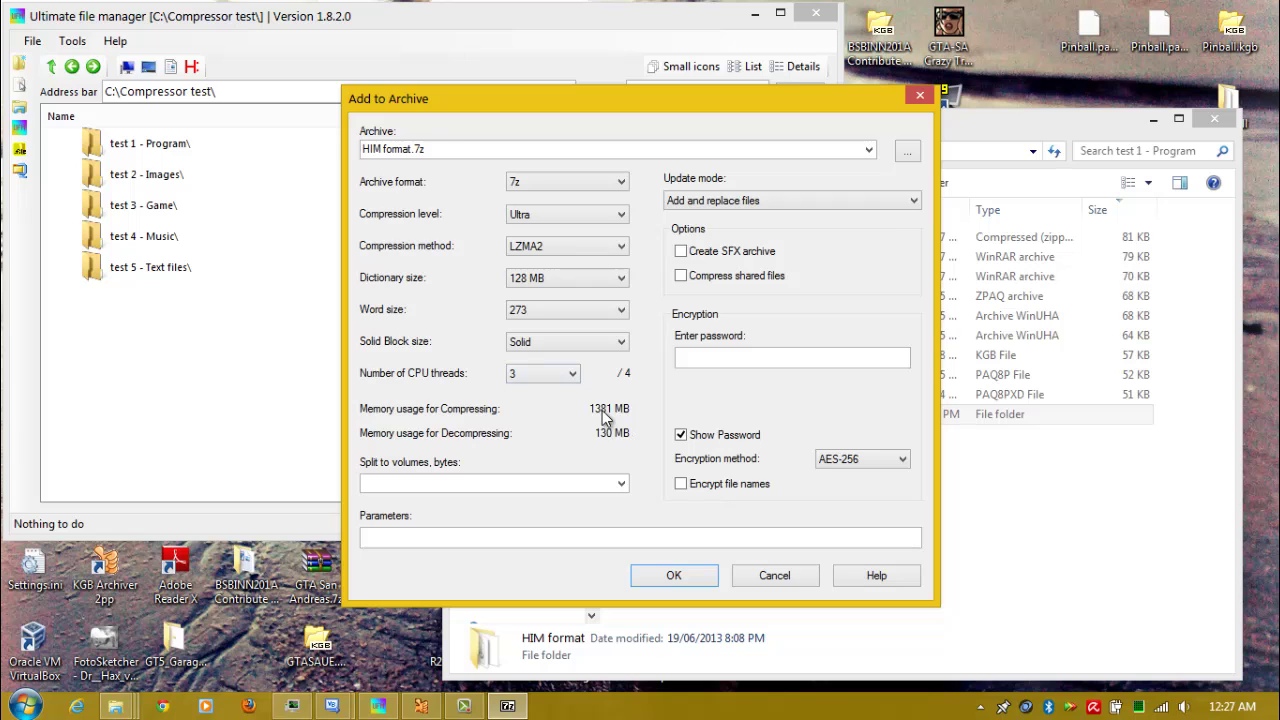
pyautogui.click(548, 377)
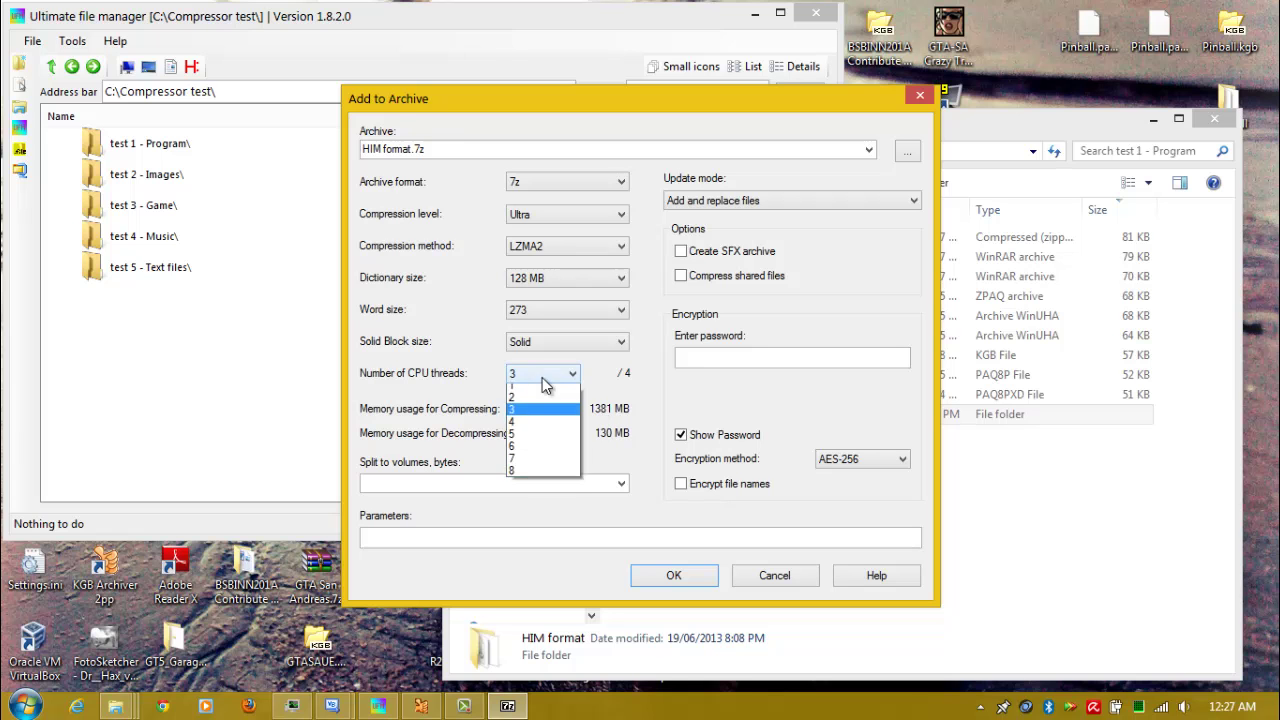
pyautogui.click(543, 427)
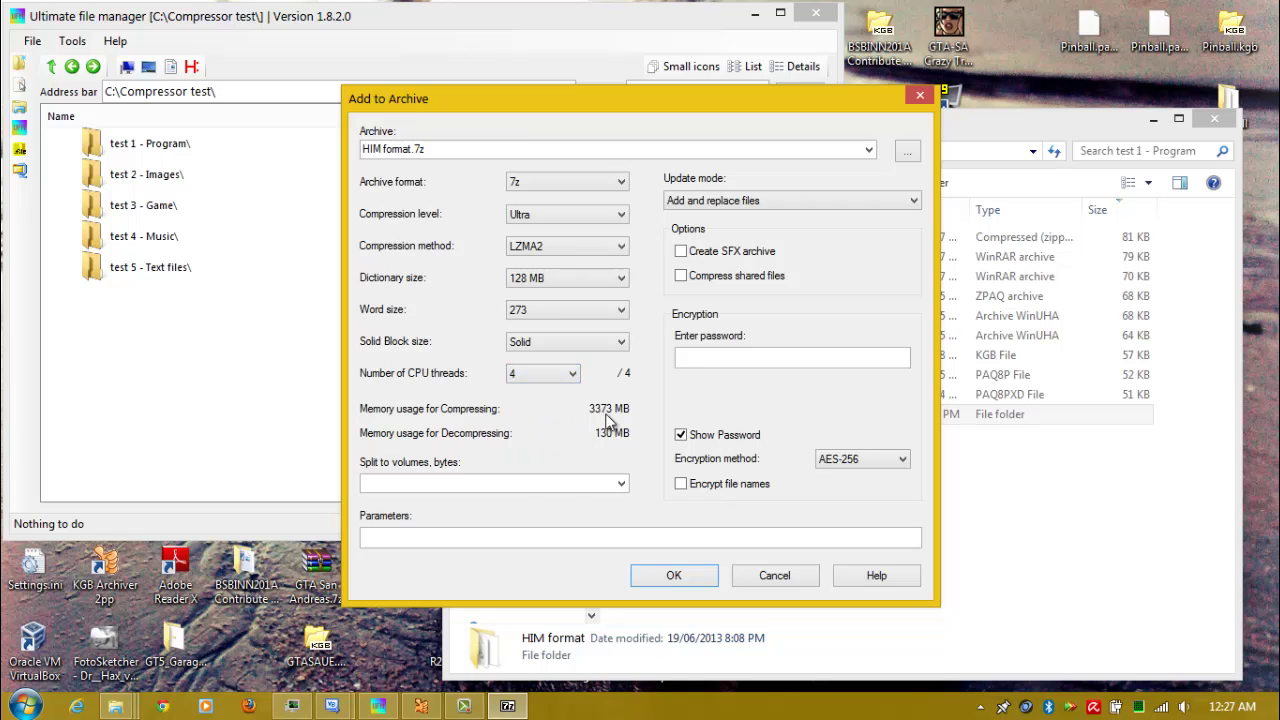
pyautogui.click(548, 377)
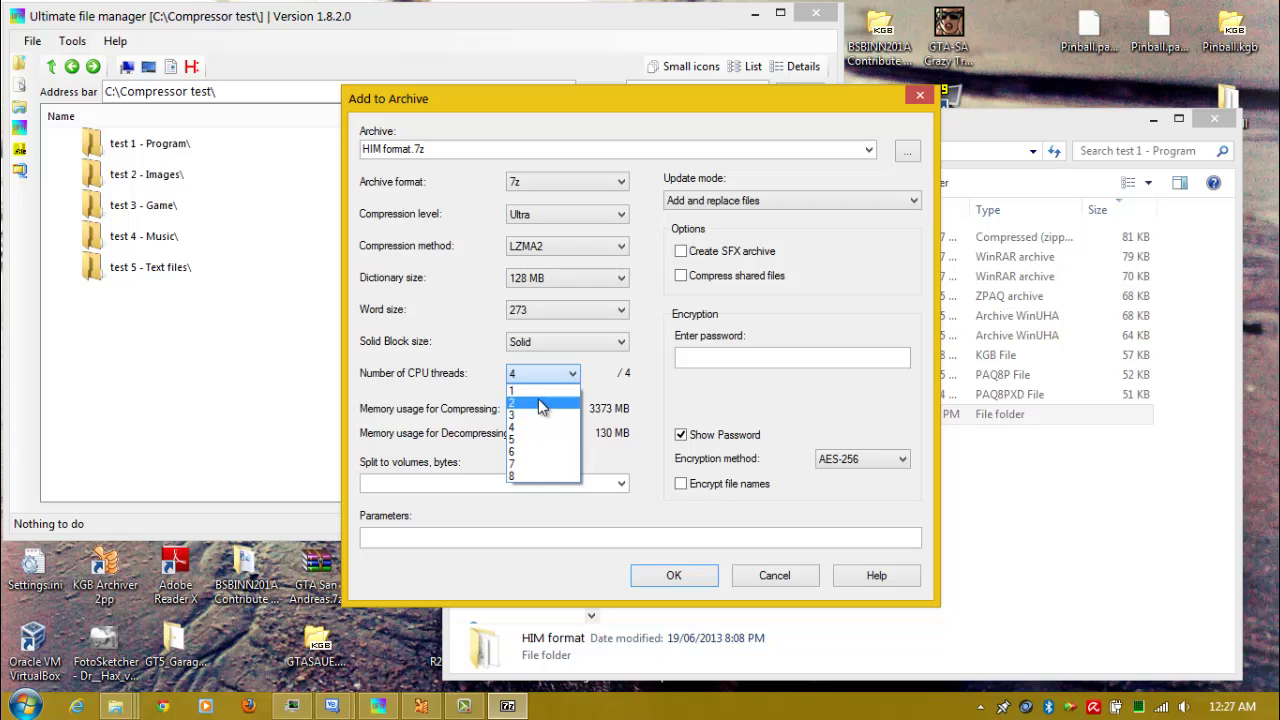
pyautogui.click(538, 390)
pyautogui.click(558, 380)
pyautogui.click(552, 414)
pyautogui.click(545, 378)
pyautogui.click(540, 426)
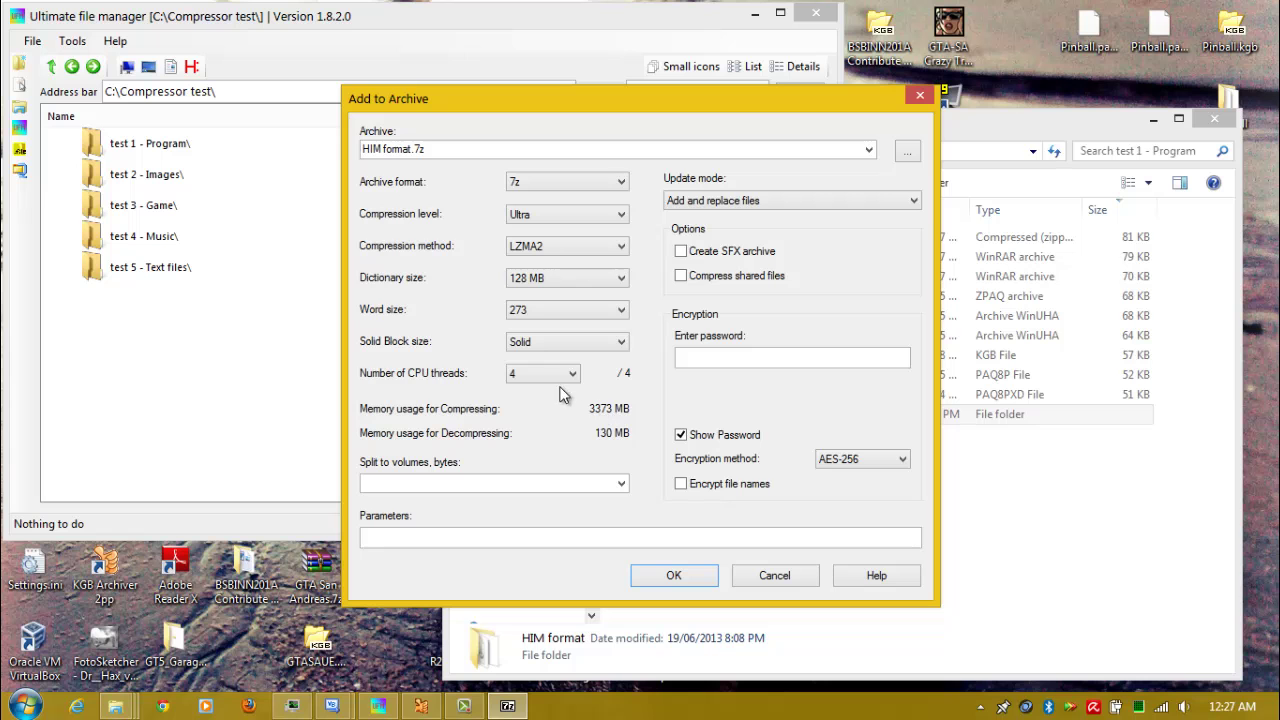
pyautogui.click(558, 381)
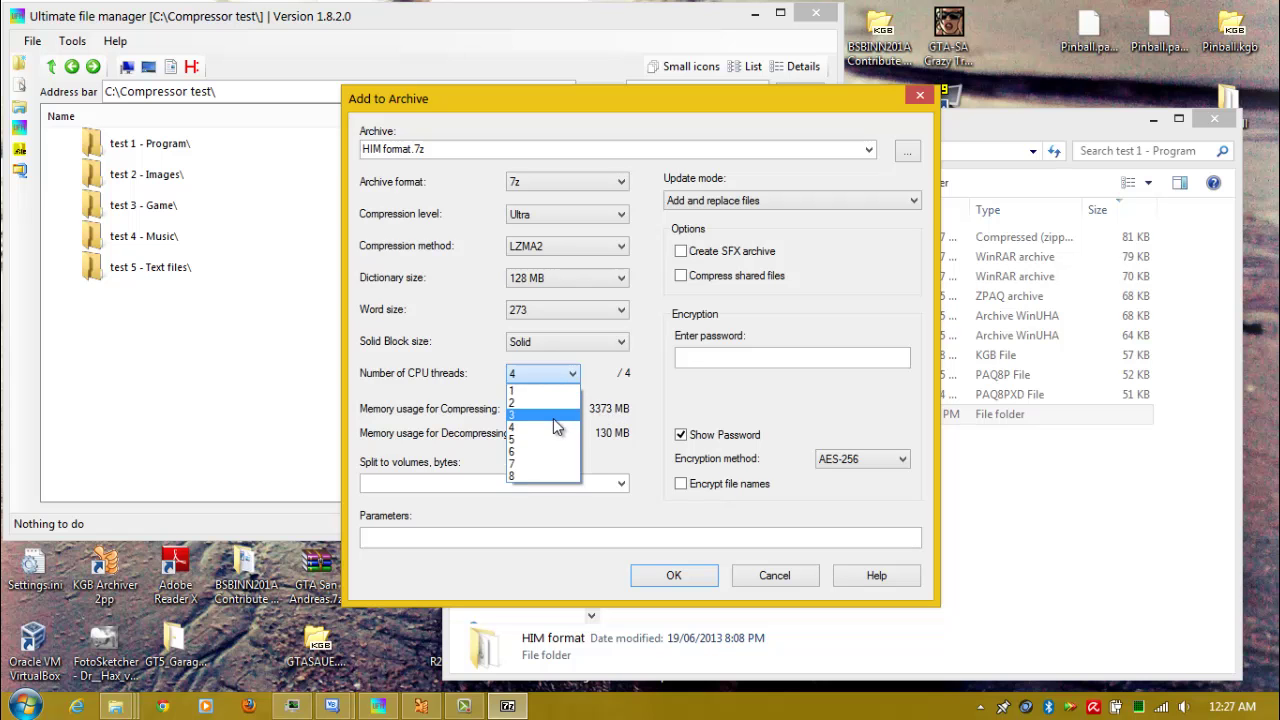
# Step: Cancel the 7-Zip dialog at 3 threads, check HIM paq8pxd, zip and rar details, return to Compressor test
pyautogui.click(553, 415)
pyautogui.click(748, 577)
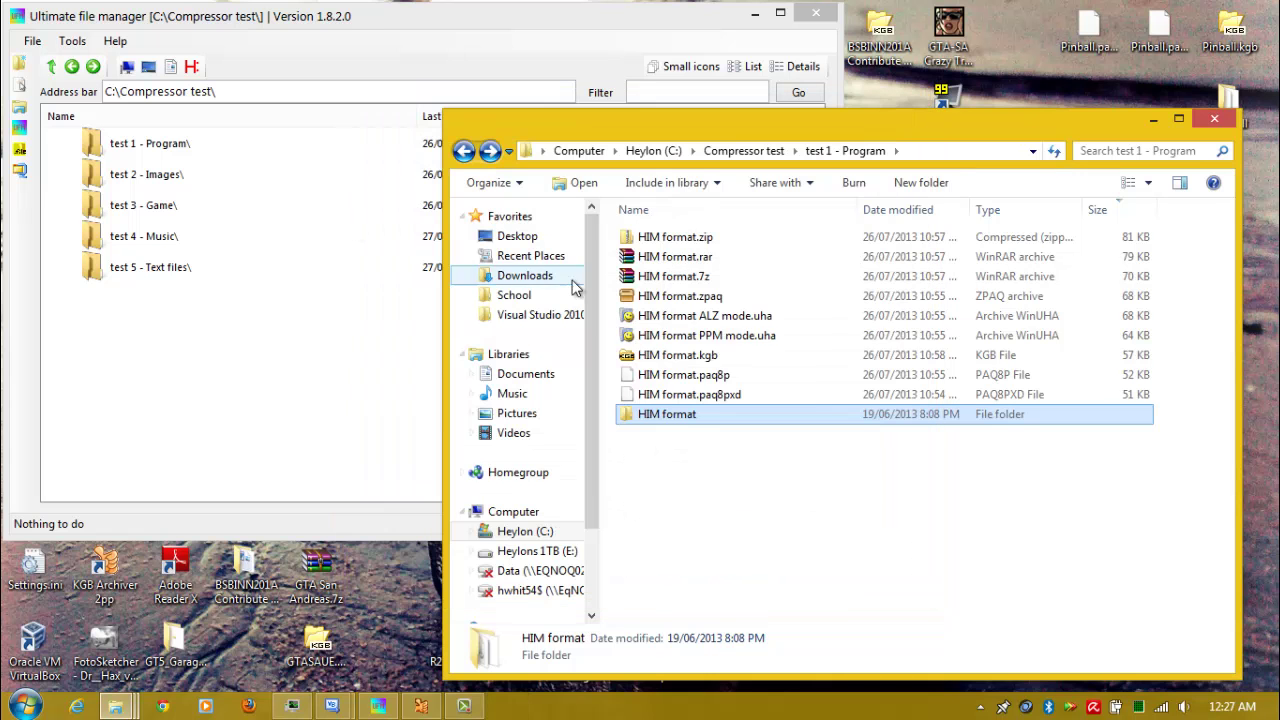
pyautogui.click(754, 394)
pyautogui.click(749, 237)
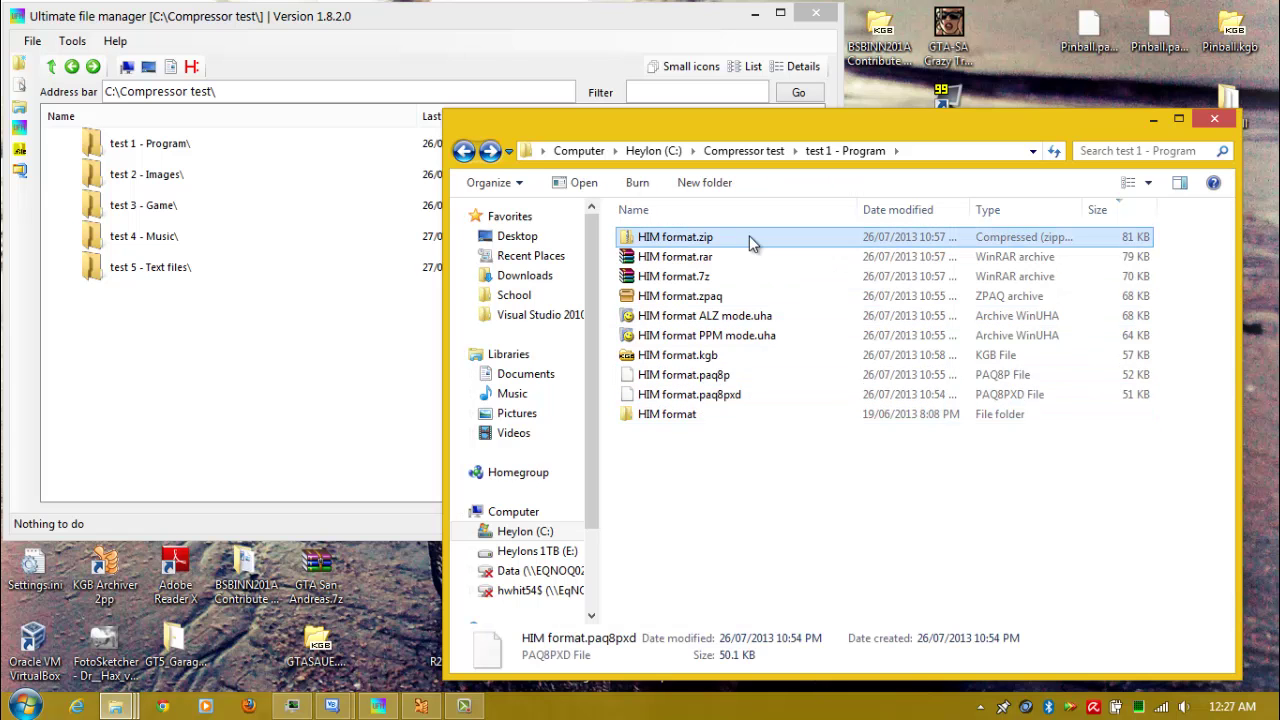
pyautogui.click(712, 257)
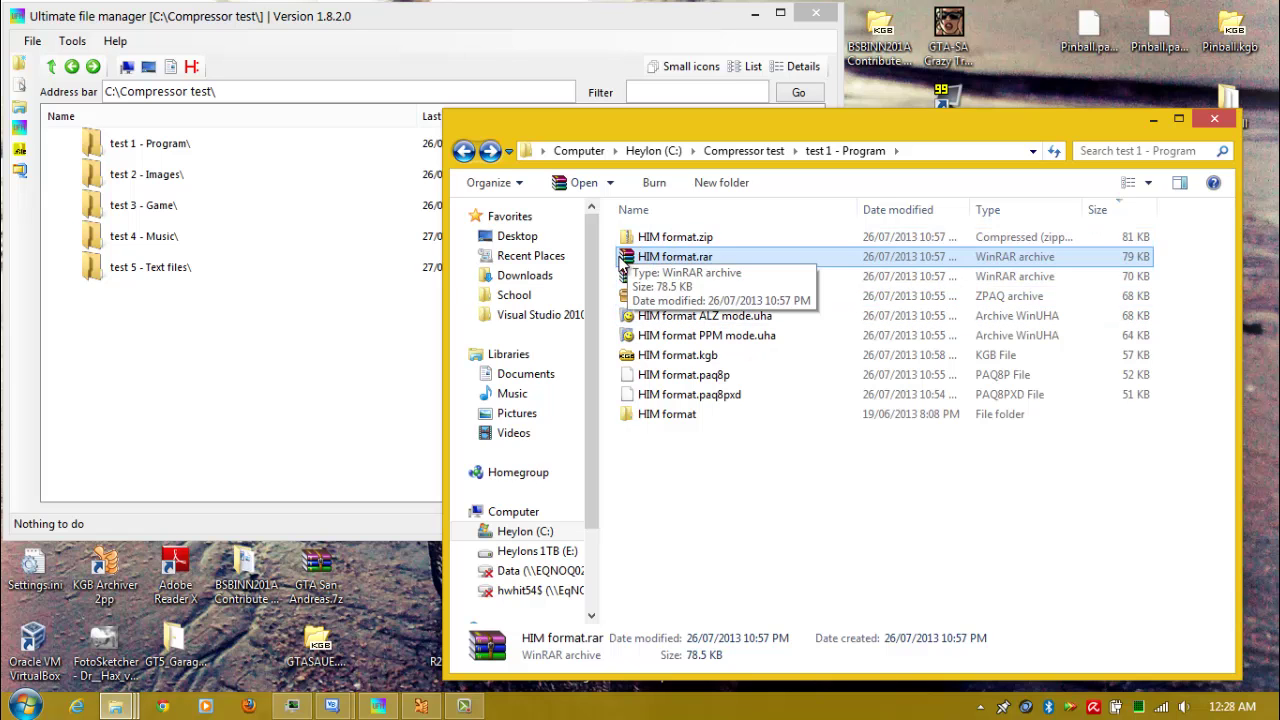
pyautogui.click(466, 153)
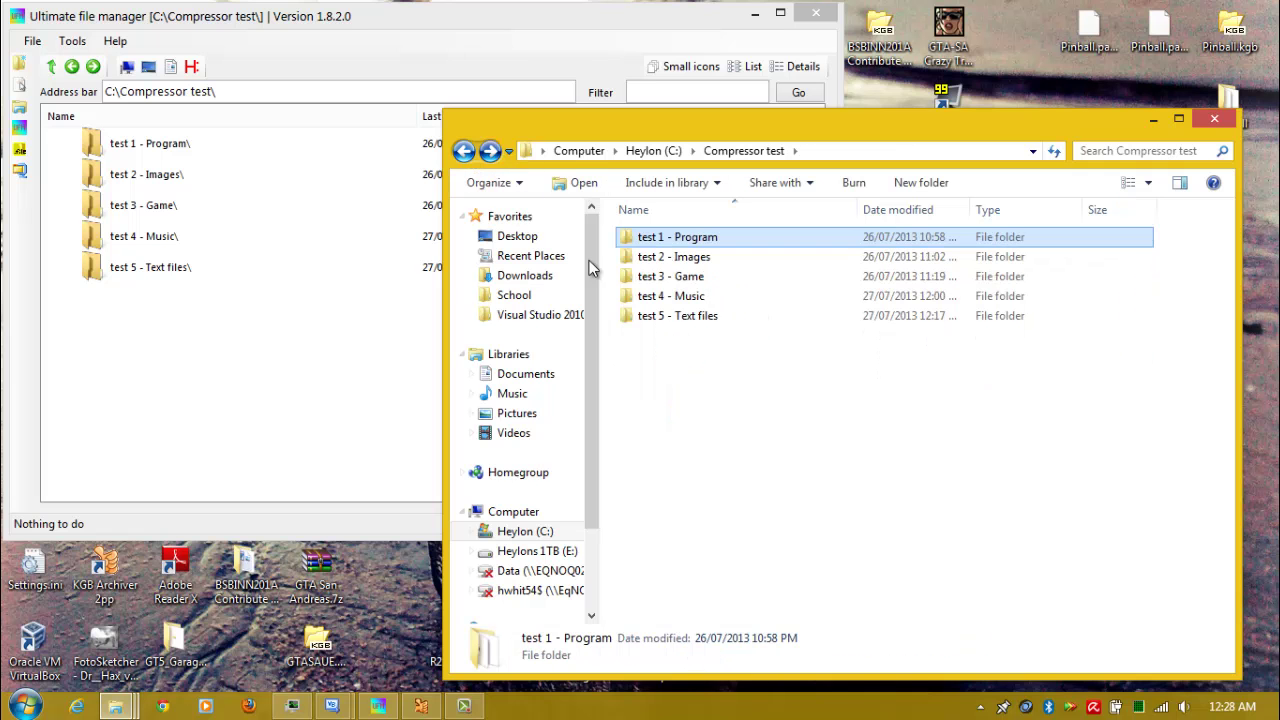
# Step: Open test 2 - Images and check sizes of the zip, rar, ALZ uha, 7z and PPM uha archives
pyautogui.doubleClick(675, 260)
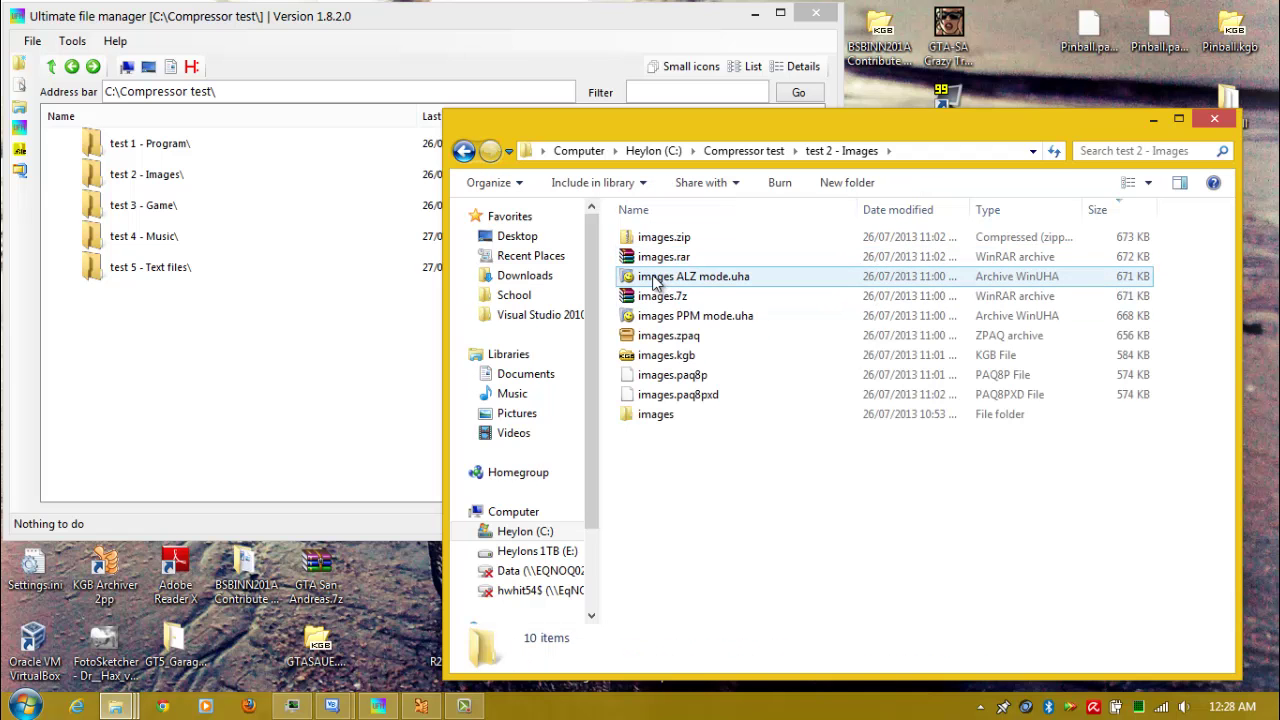
pyautogui.click(666, 238)
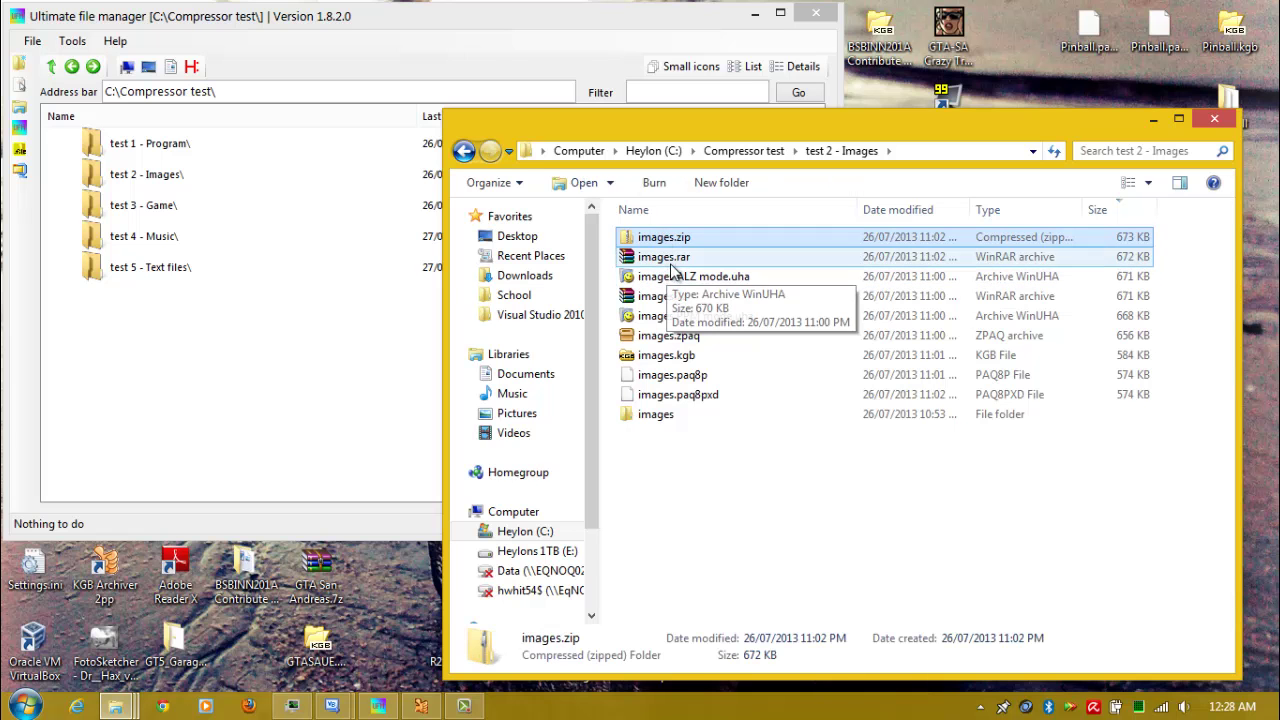
pyautogui.click(675, 260)
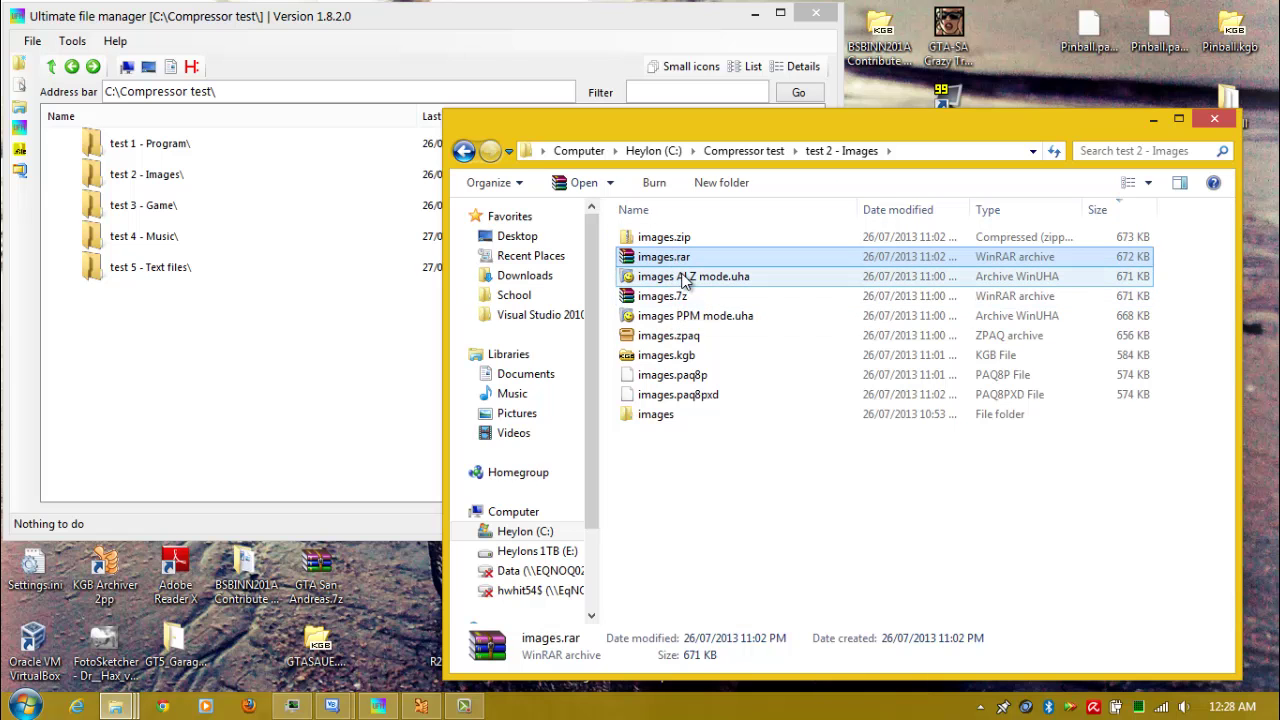
pyautogui.click(685, 279)
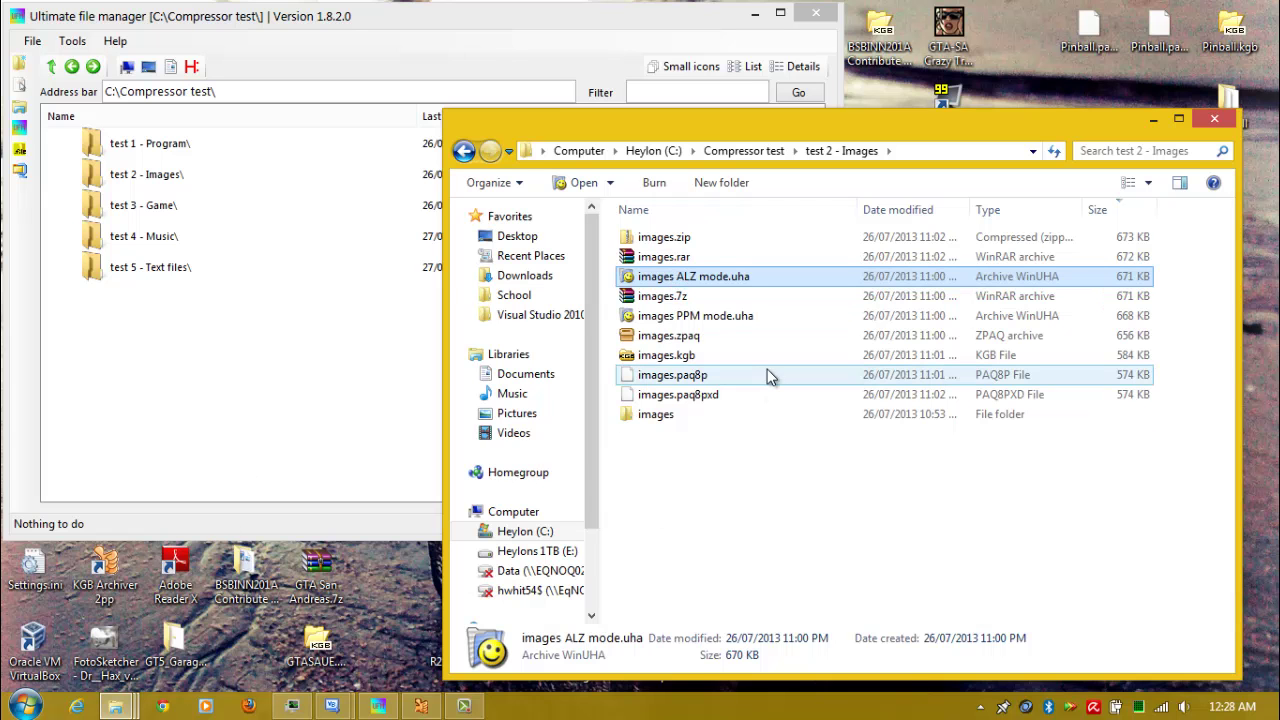
pyautogui.click(757, 300)
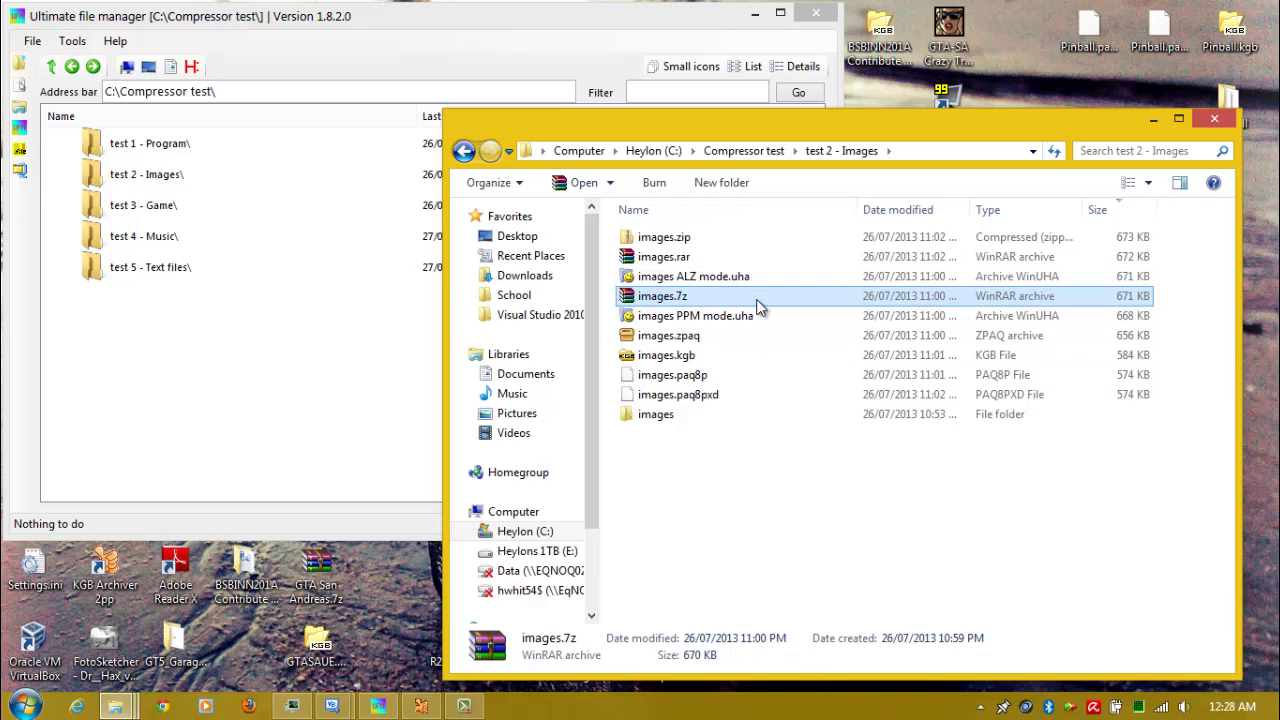
pyautogui.click(738, 321)
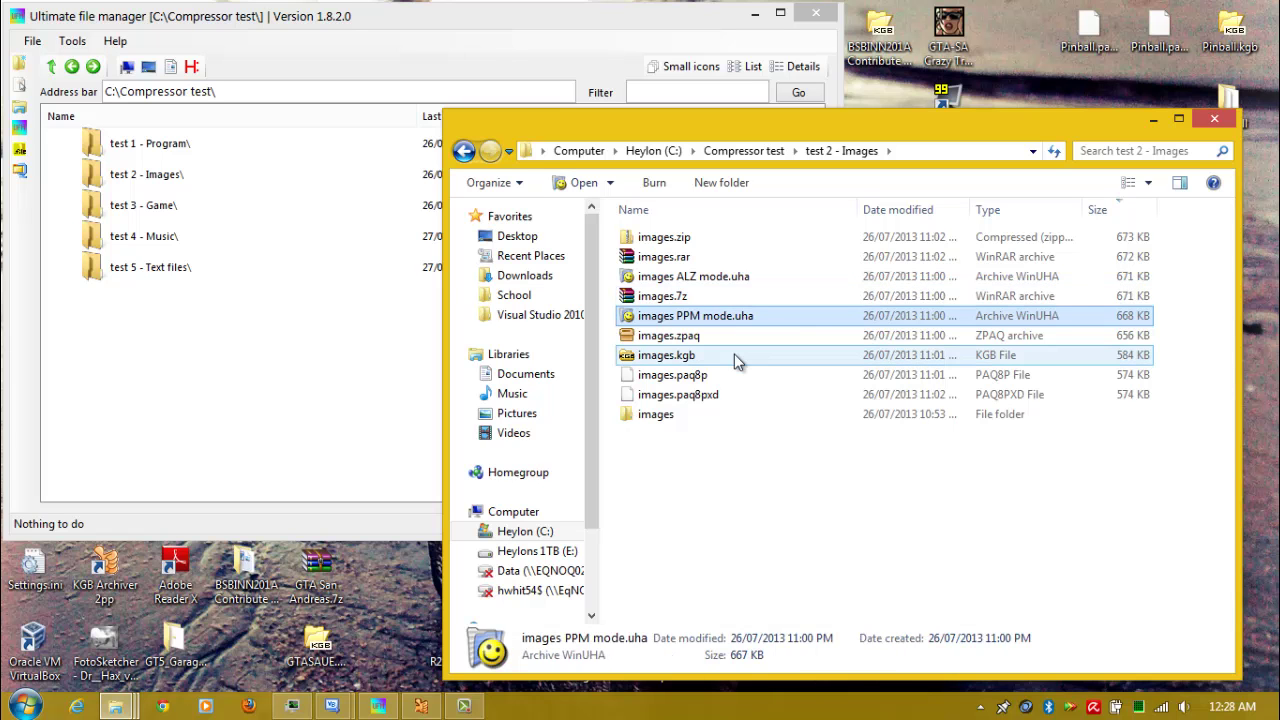
# Step: Check sizes of the images zpaq, kgb, paq8p and paq8pxd archives
pyautogui.moveTo(734, 358)
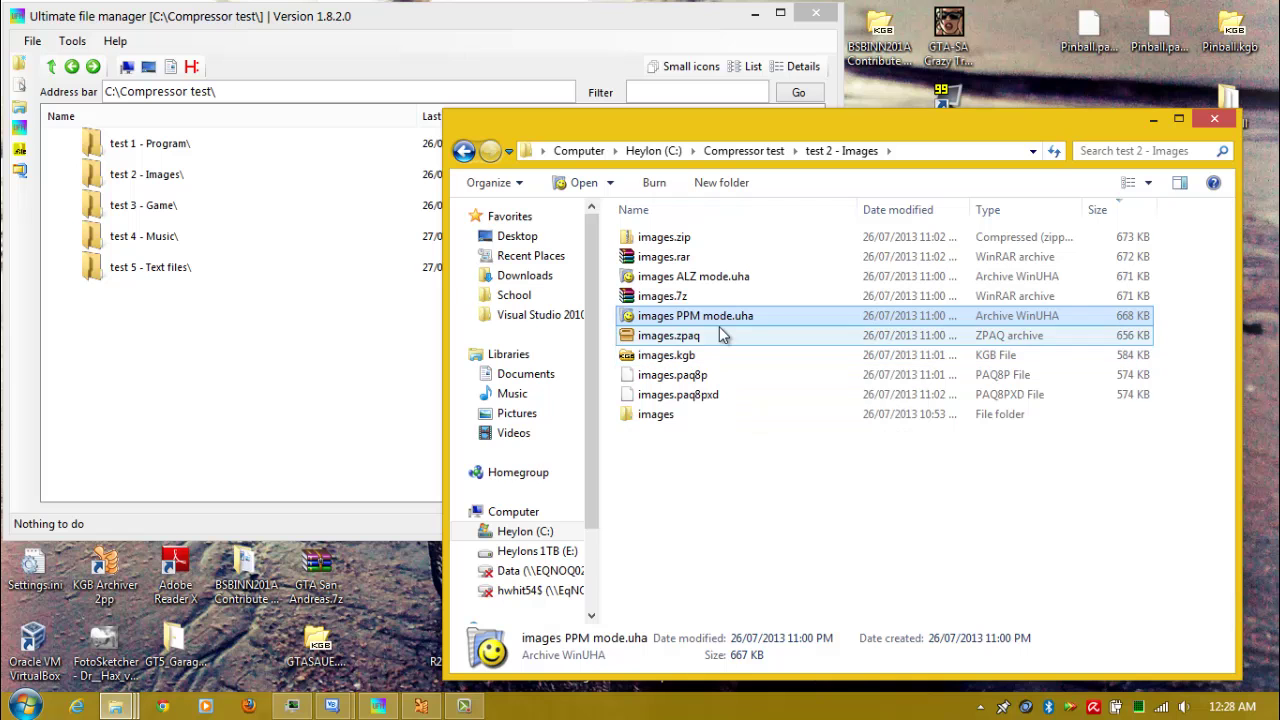
pyautogui.click(713, 342)
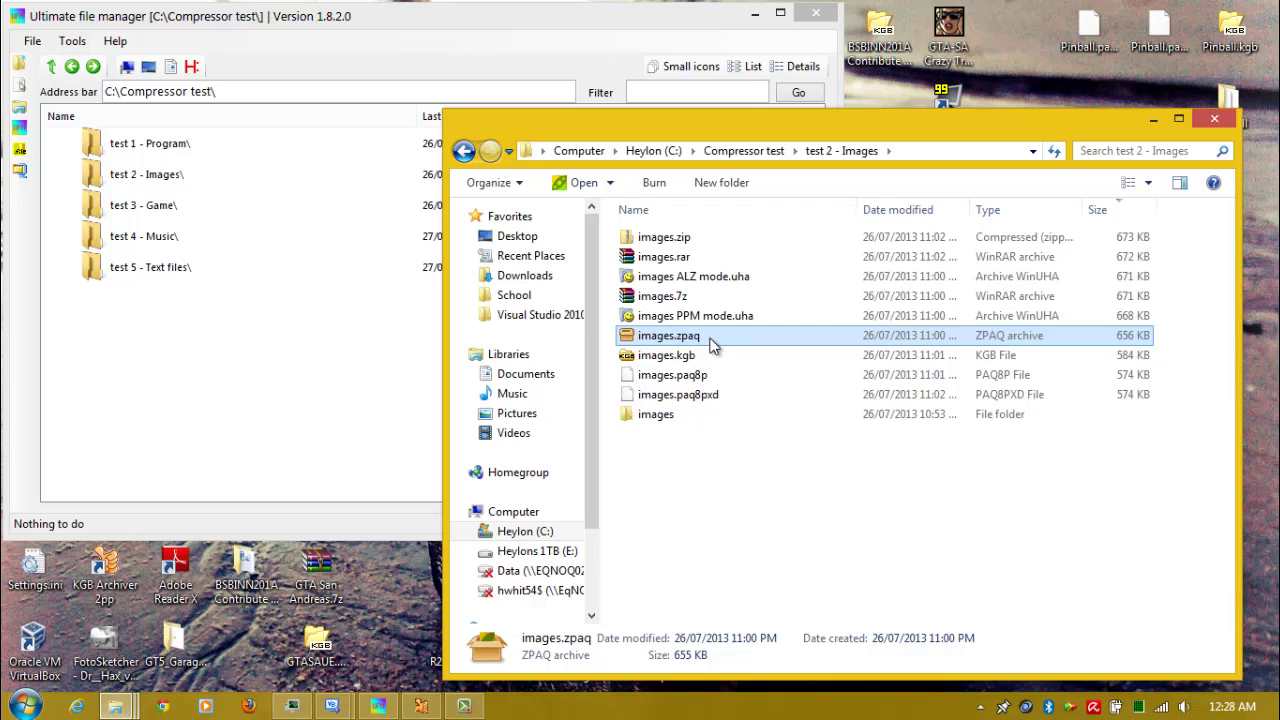
pyautogui.click(704, 356)
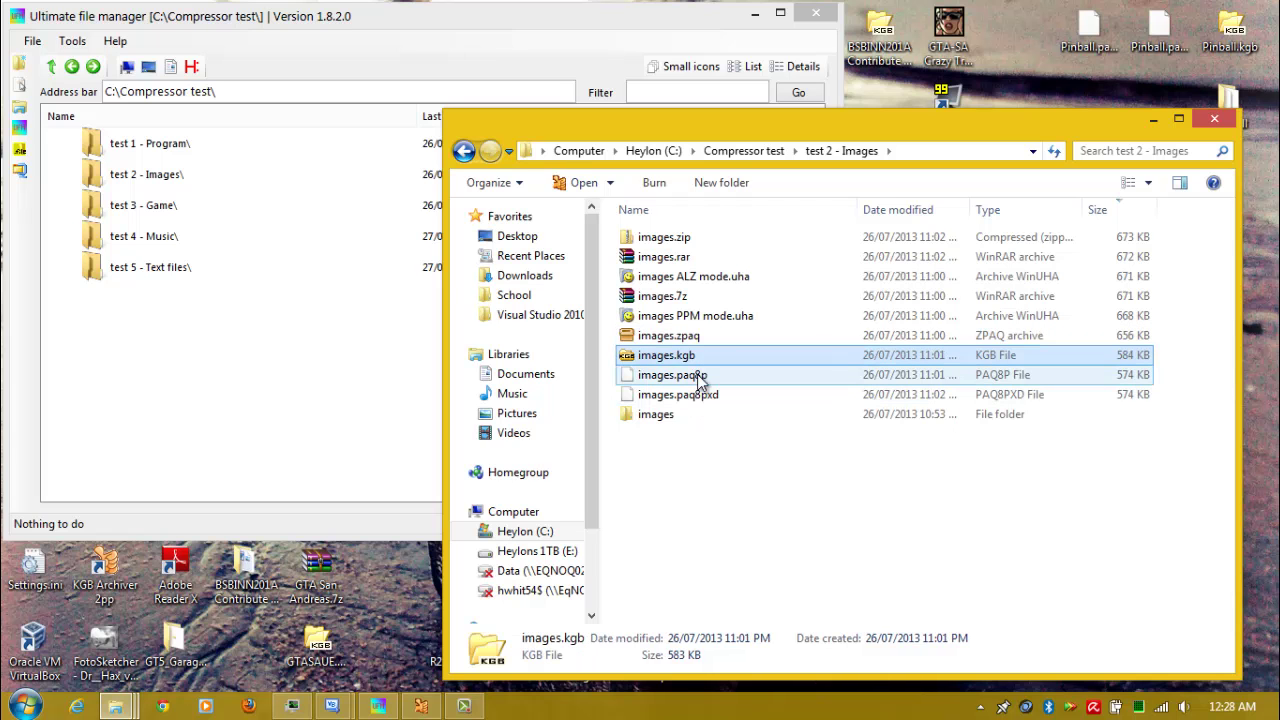
pyautogui.click(697, 374)
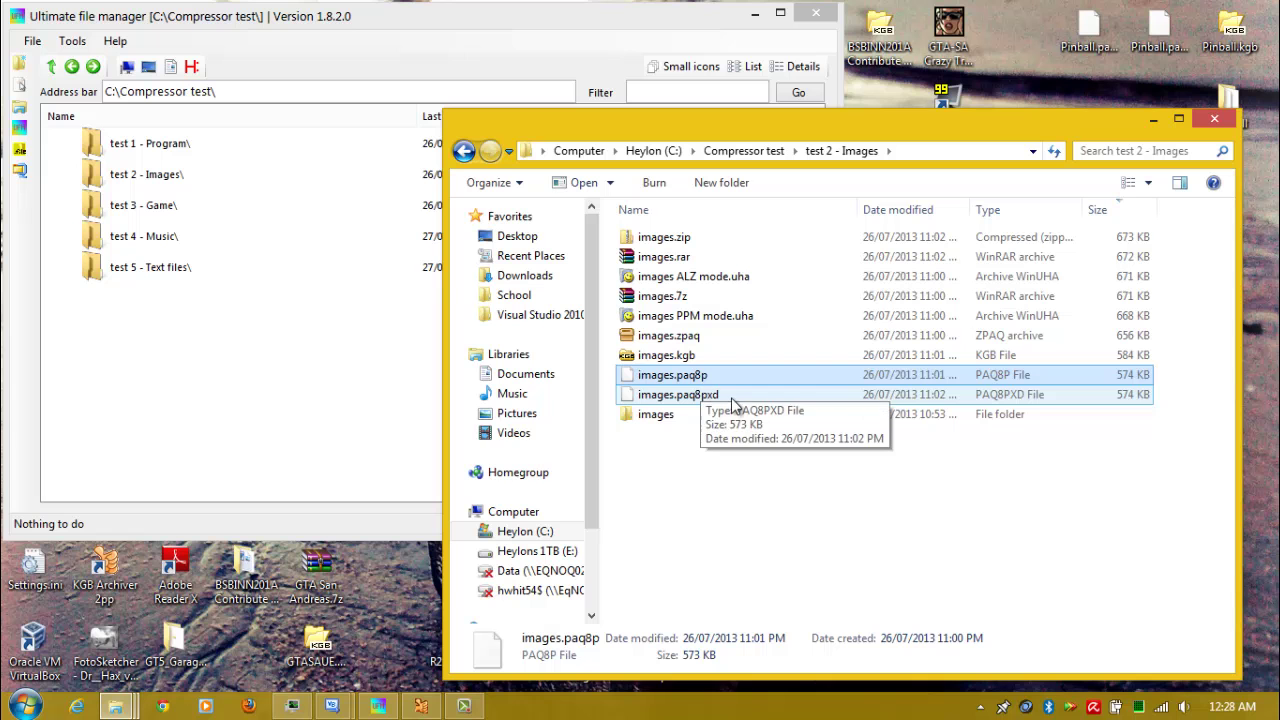
pyautogui.keyDown('ctrl'); pyautogui.click(733, 400); pyautogui.keyUp('ctrl')
pyautogui.click(731, 399)
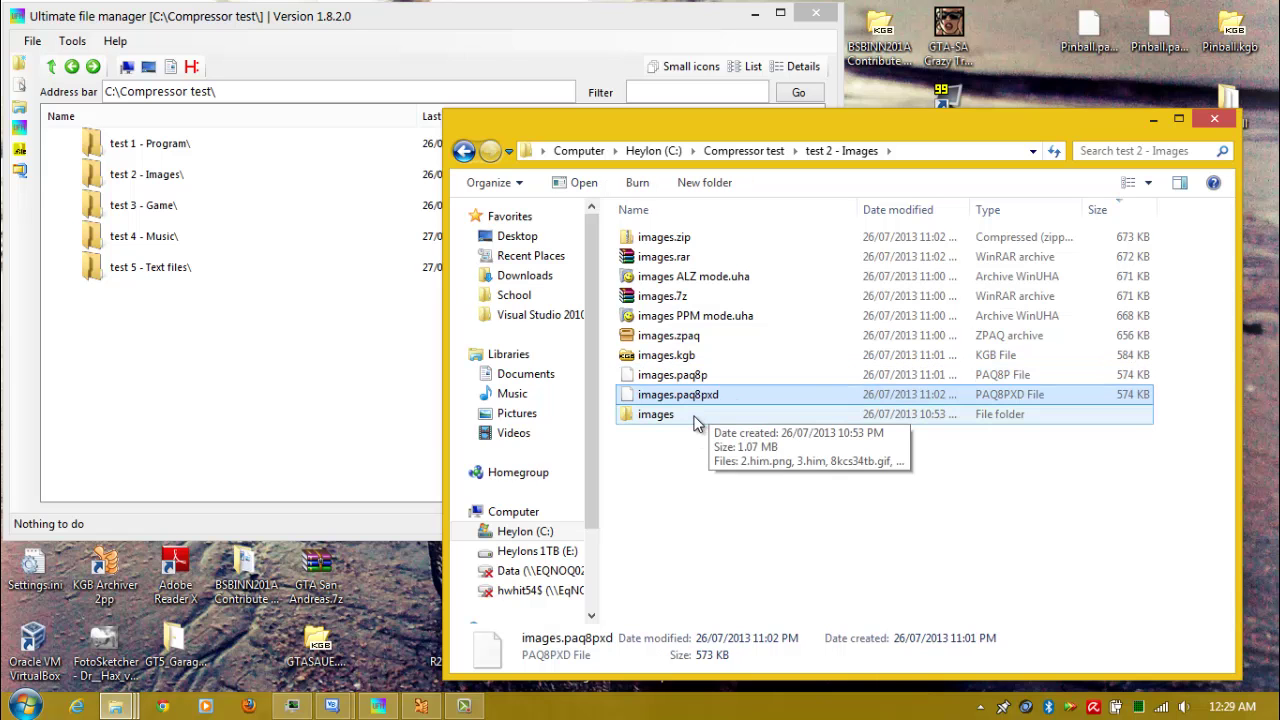
# Step: Open the images subfolder, inspect 2.him.png and 3.him, and open 3.him in the viewer
pyautogui.doubleClick(697, 416)
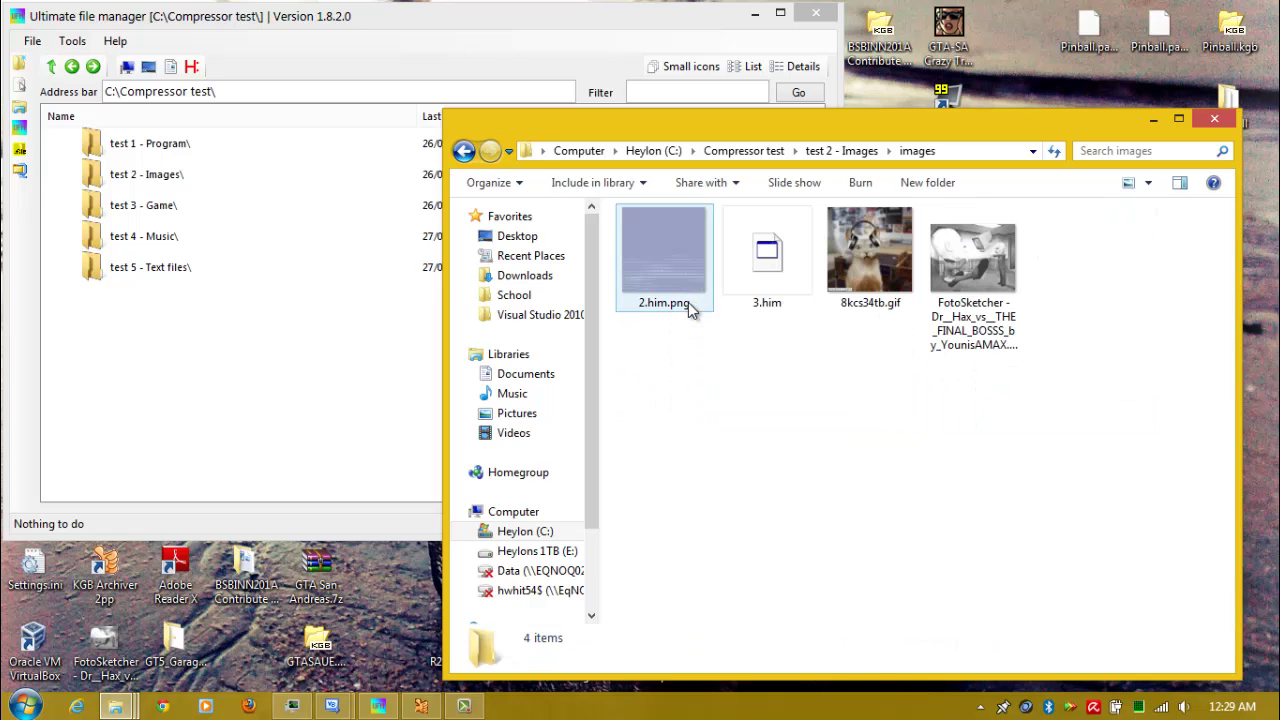
pyautogui.click(680, 302)
pyautogui.click(768, 290)
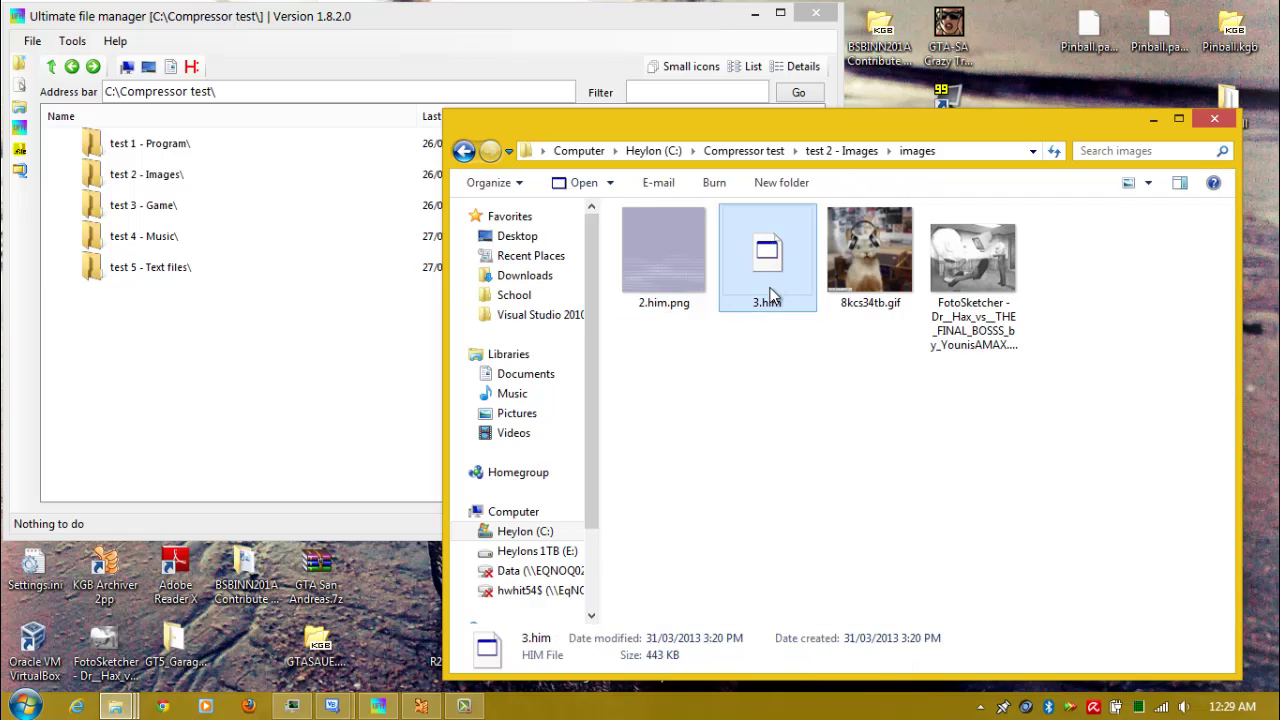
pyautogui.doubleClick(771, 294)
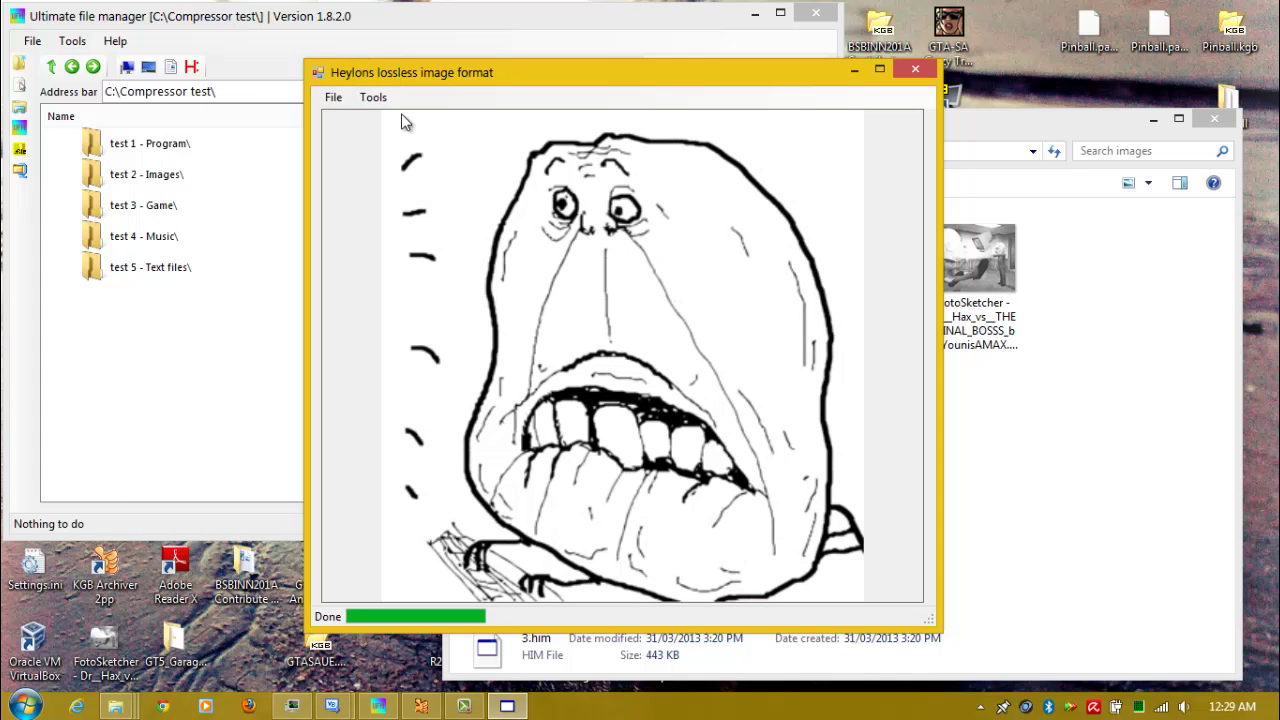
# Step: Count 3.him's colours (16), close the viewer, and select the FotoSketcher image
pyautogui.click(370, 97)
pyautogui.moveTo(330, 100)
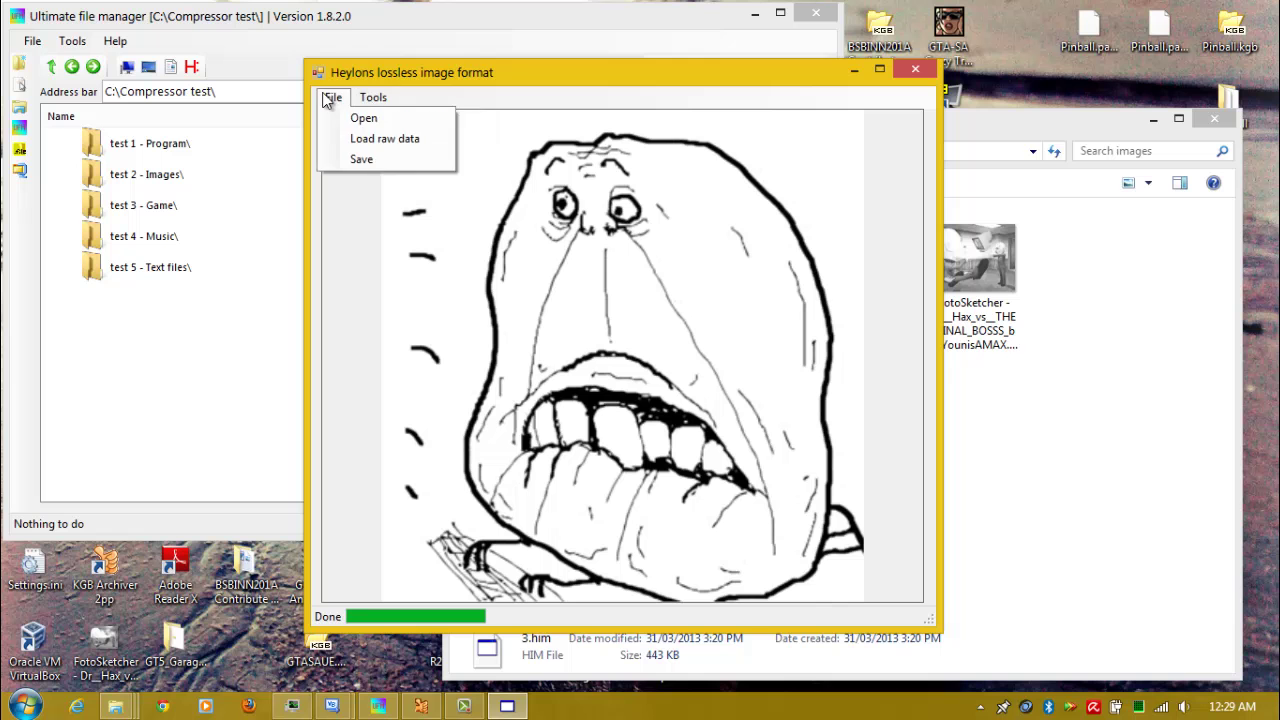
pyautogui.click(386, 118)
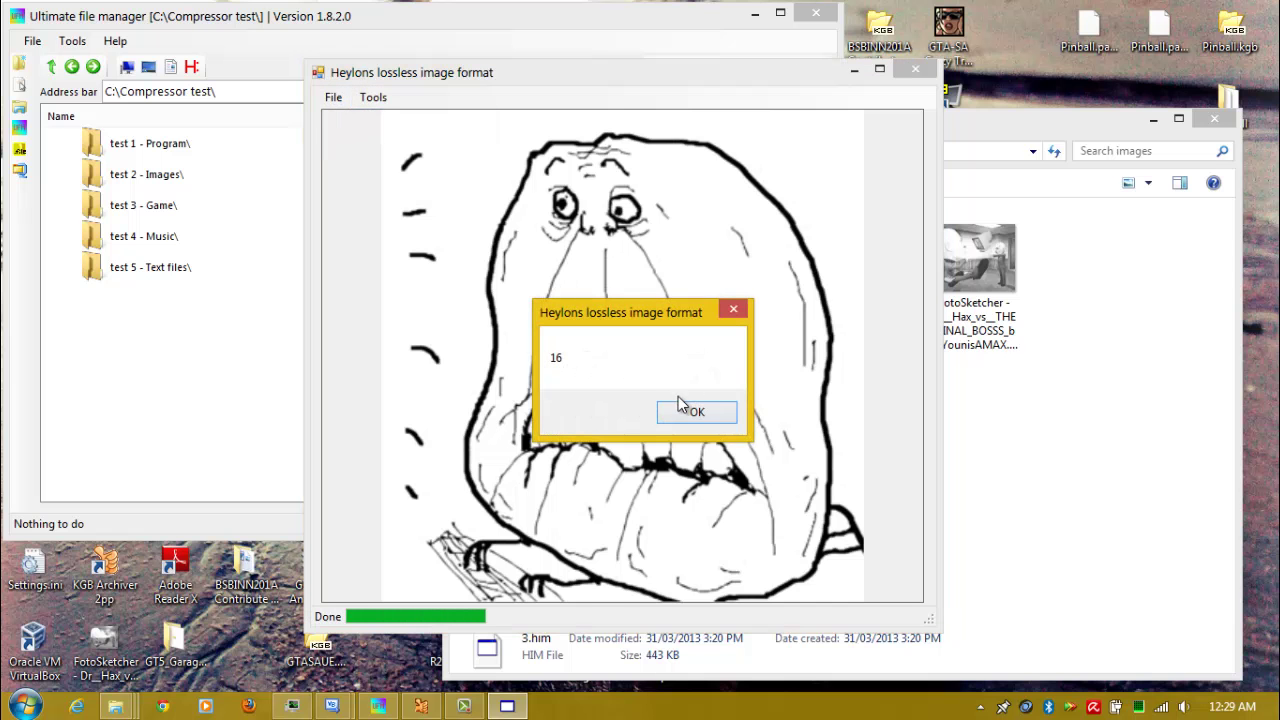
pyautogui.click(683, 406)
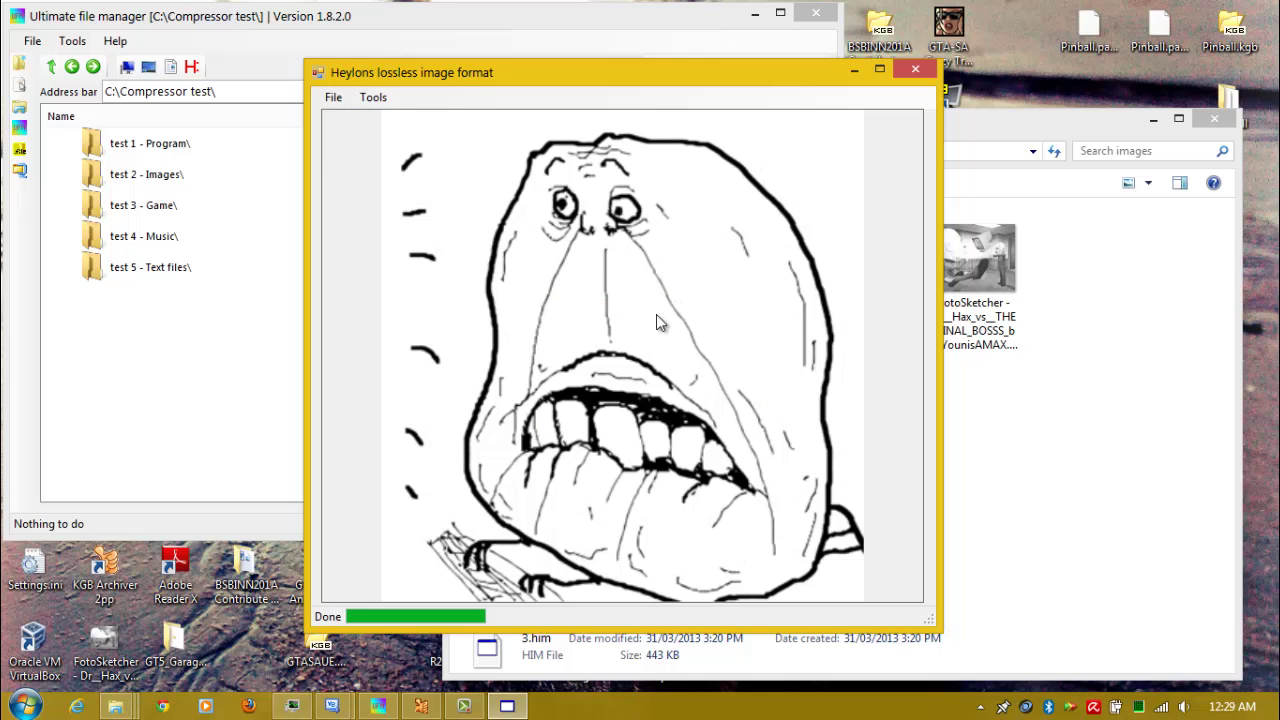
pyautogui.click(915, 69)
pyautogui.click(963, 302)
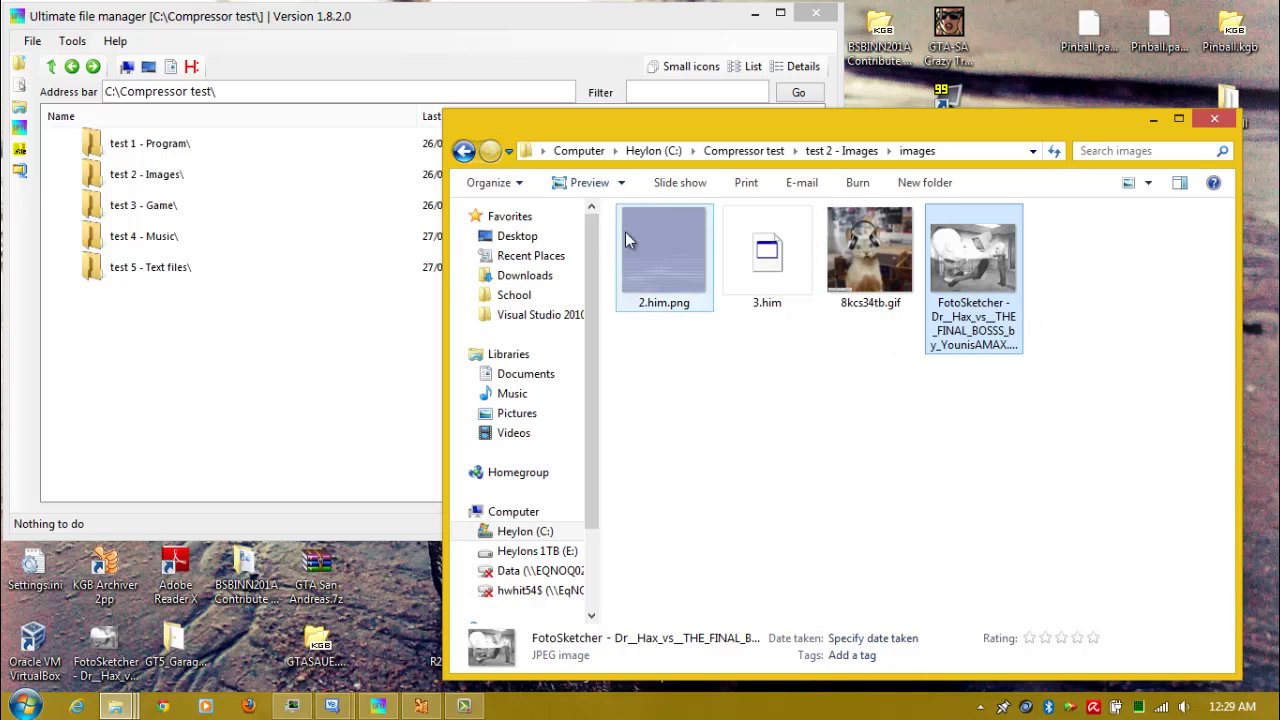
# Step: Return to Compressor test, shift the window left, and open test 3 - Game
pyautogui.click(462, 152)
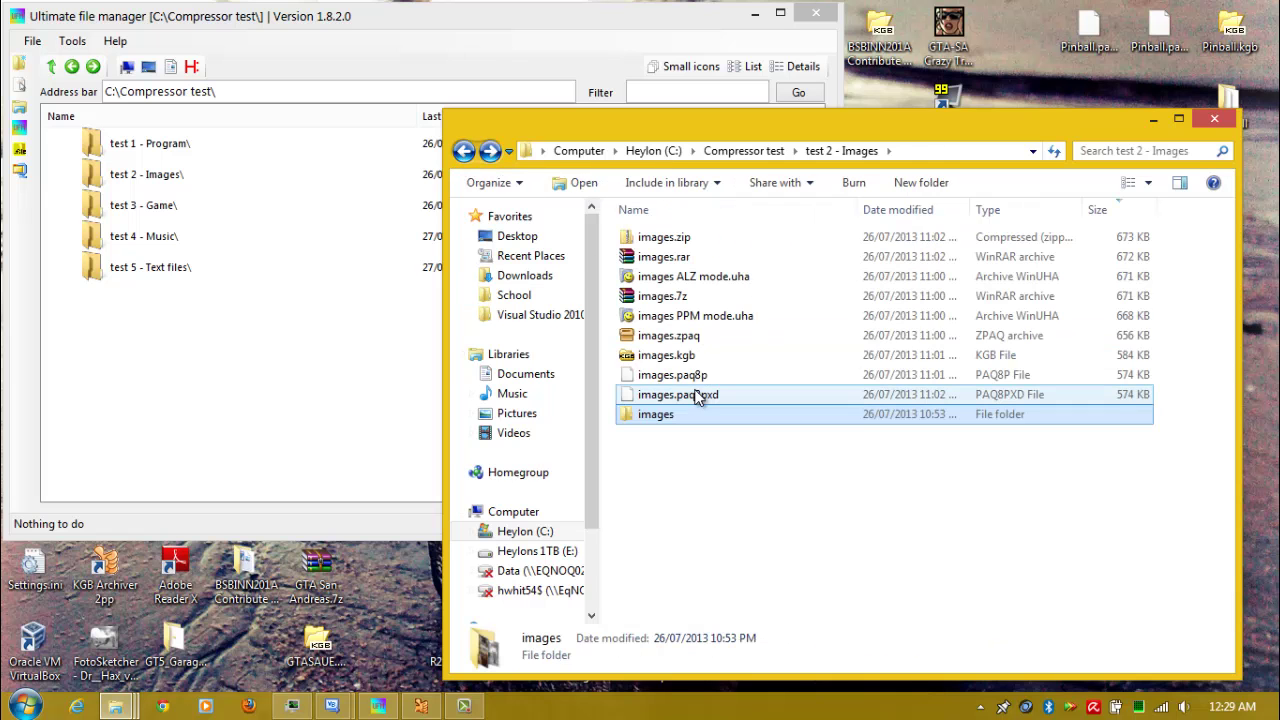
pyautogui.click(464, 152)
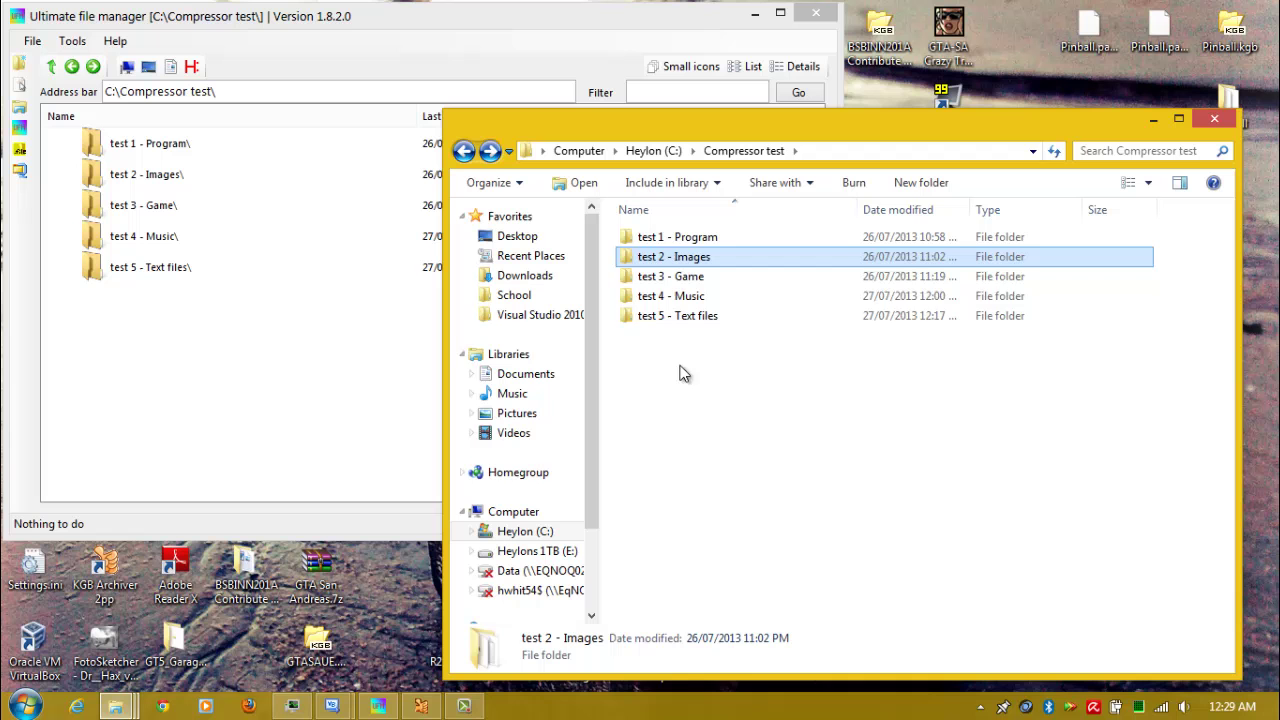
pyautogui.click(683, 278)
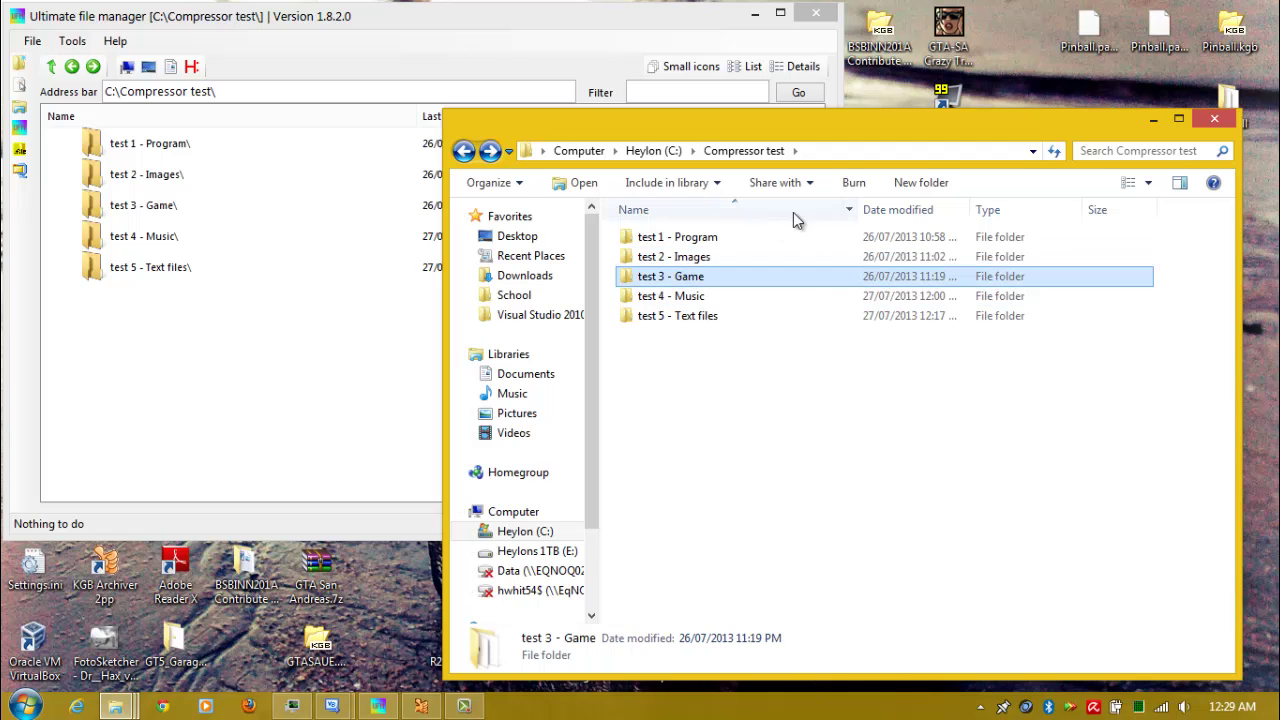
pyautogui.moveTo(838, 131); pyautogui.dragTo(774, 129)
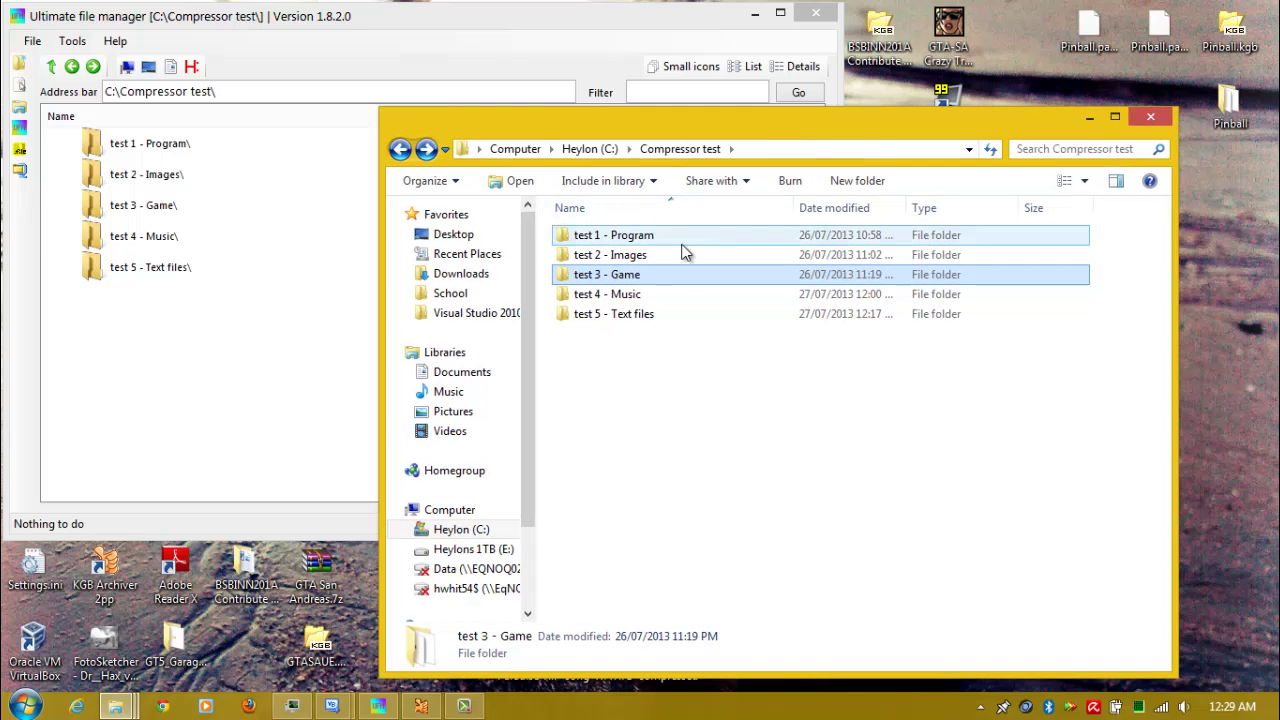
pyautogui.doubleClick(643, 276)
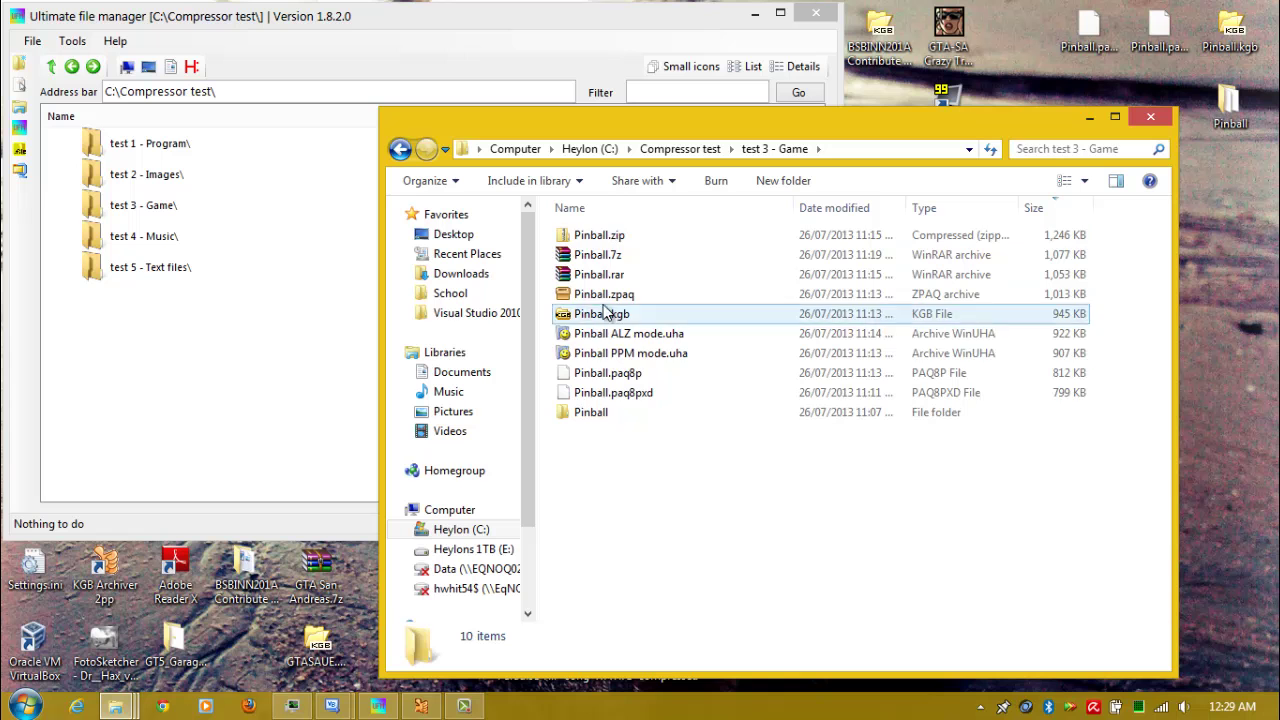
# Step: Browse the Pinball folder of original game files, selecting SOUND999.WAV, then return to test 3 - Game
pyautogui.doubleClick(597, 412)
pyautogui.scroll(-15, 662, 303)
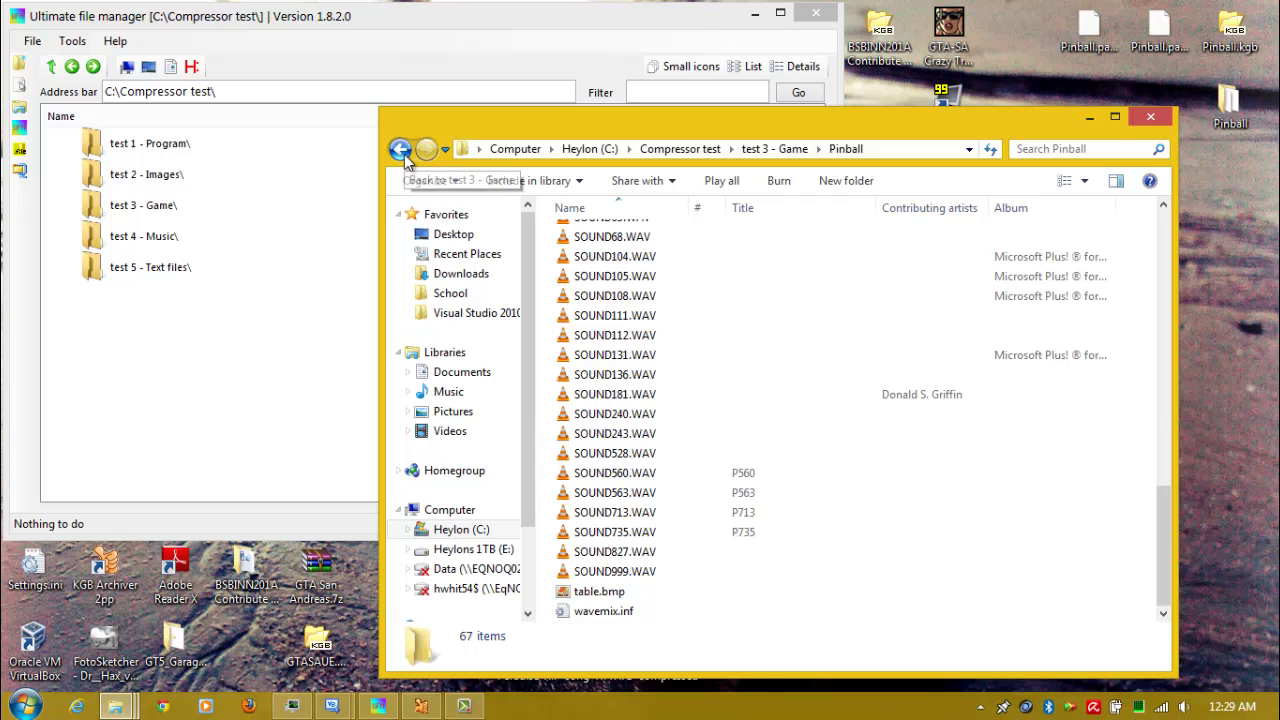
pyautogui.click(663, 571)
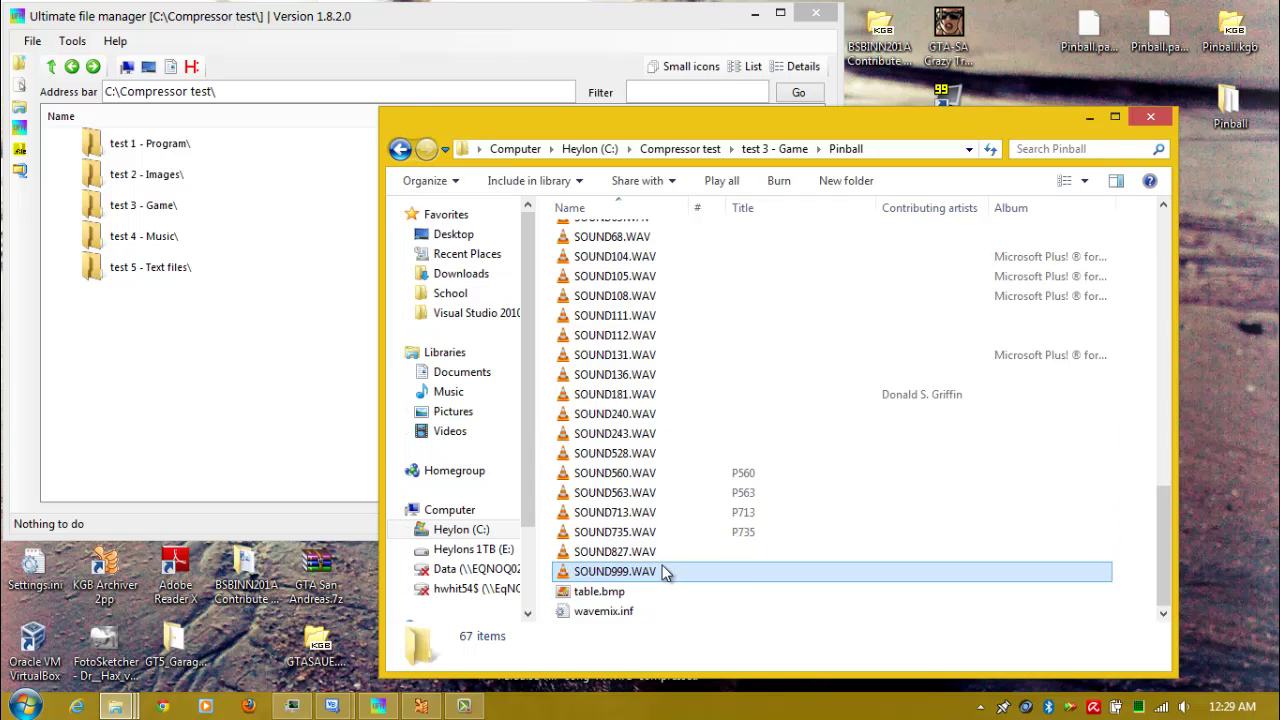
pyautogui.click(400, 149)
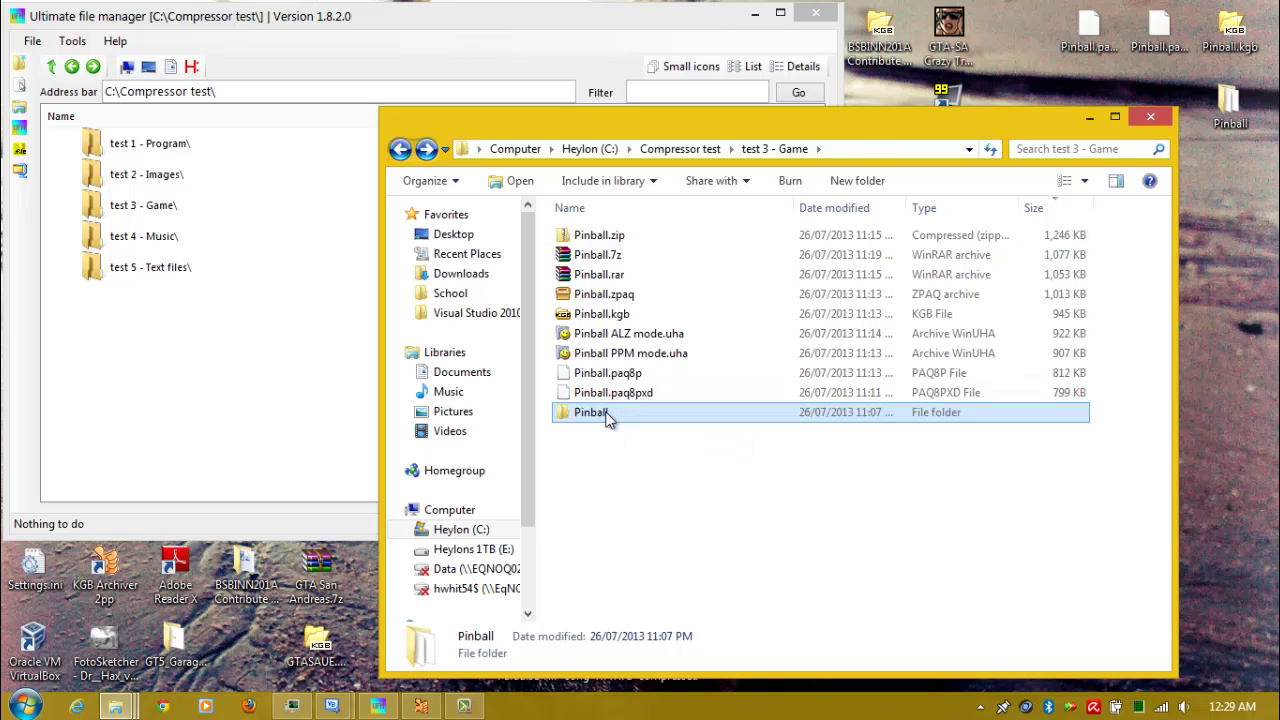
# Step: Revisit the Pinball folder's SOUND3.WAV, then check the Pinball.paq8pxd and Pinball.paq8p sizes
pyautogui.doubleClick(597, 412)
pyautogui.click(595, 358)
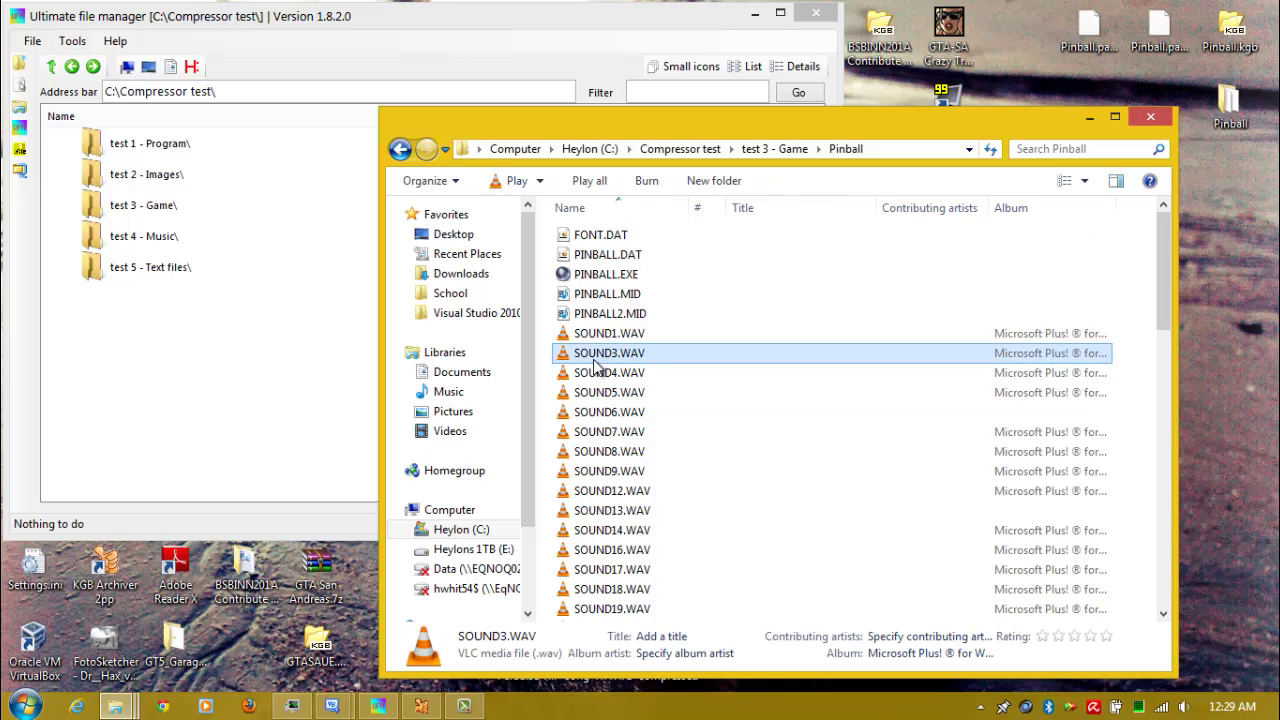
pyautogui.click(400, 148)
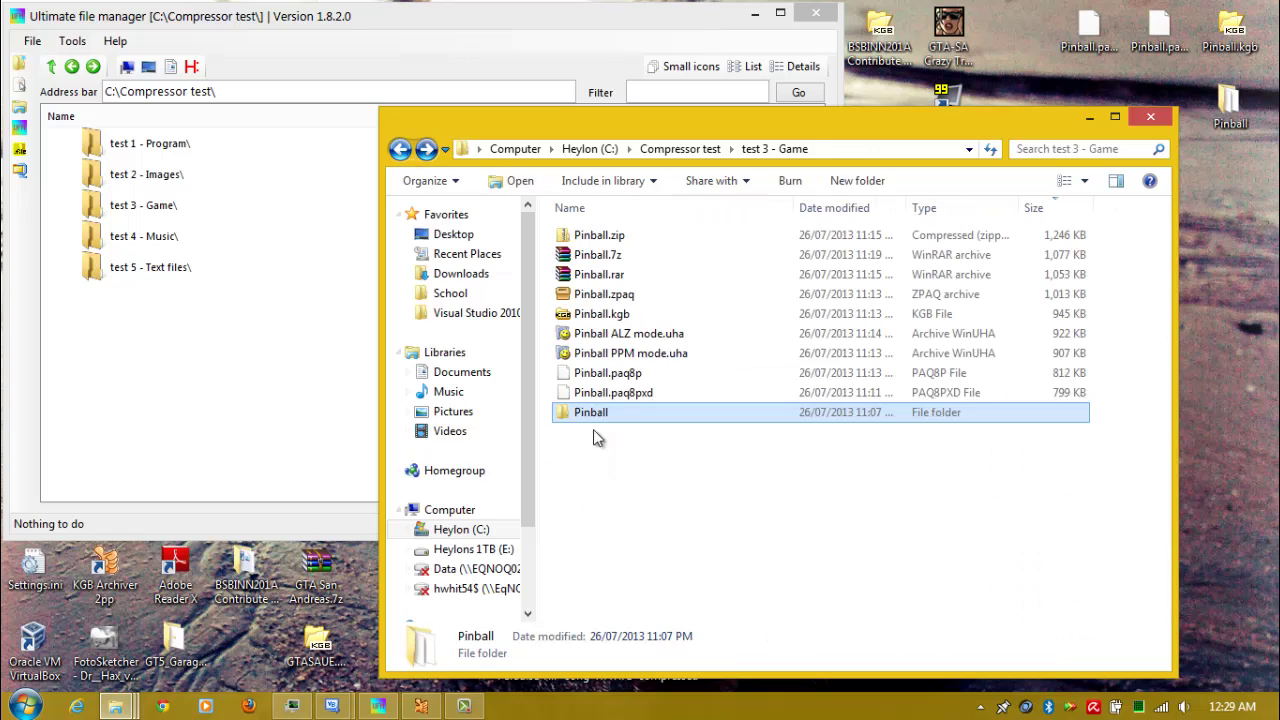
pyautogui.click(653, 392)
pyautogui.press('Up')
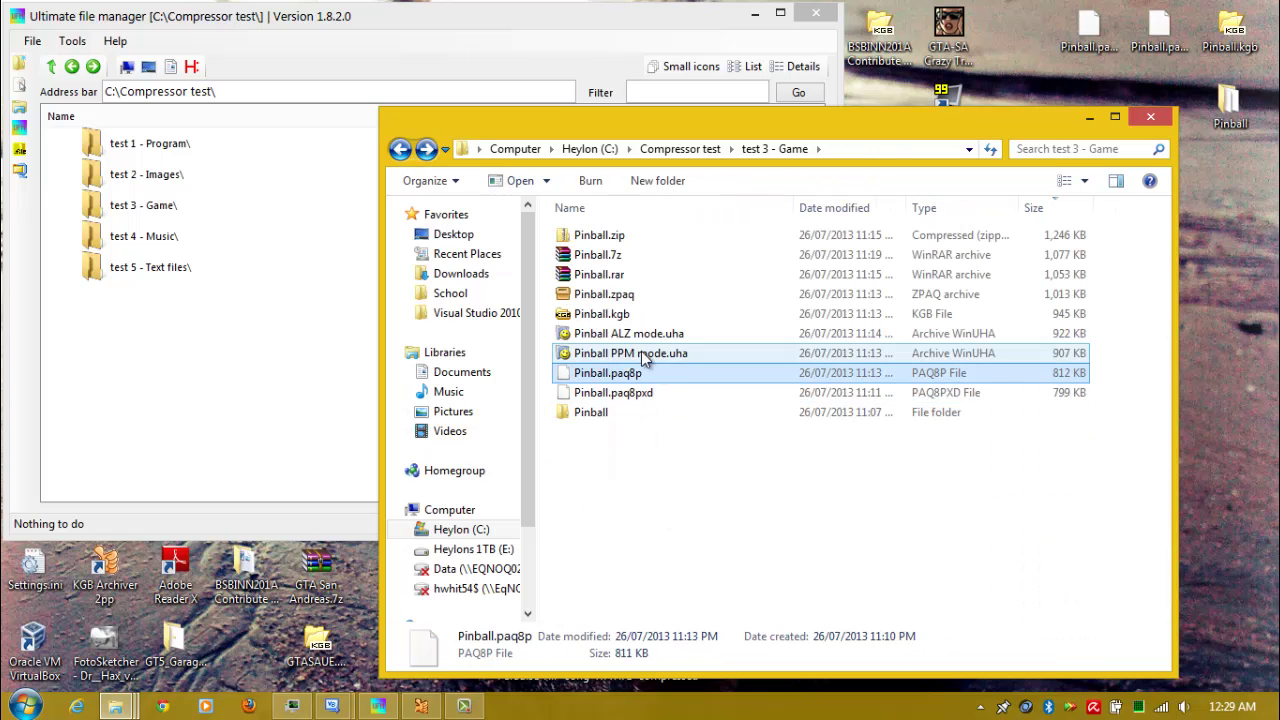
pyautogui.press('Up')
pyautogui.press('Up')
pyautogui.press('Up')
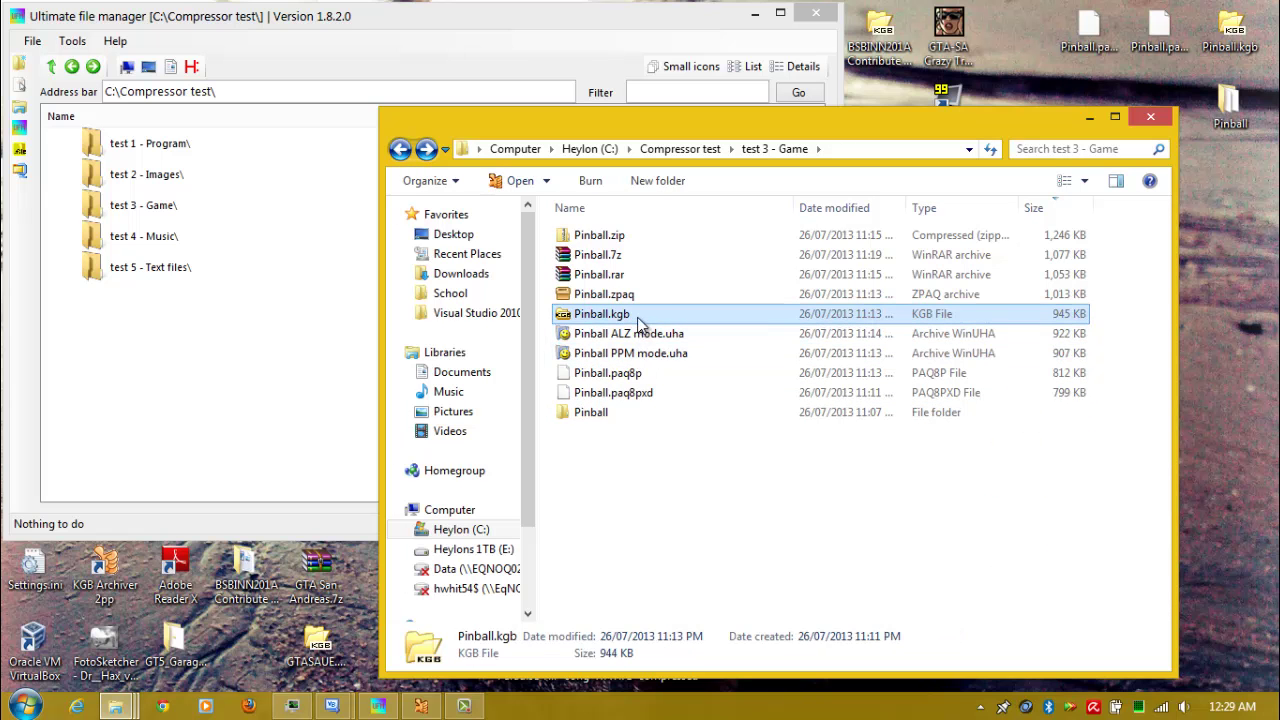
# Step: Compare the sizes of Pinball.kgb and the PPM mode and ALZ mode .uha archives
pyautogui.click(632, 352)
pyautogui.click(631, 320)
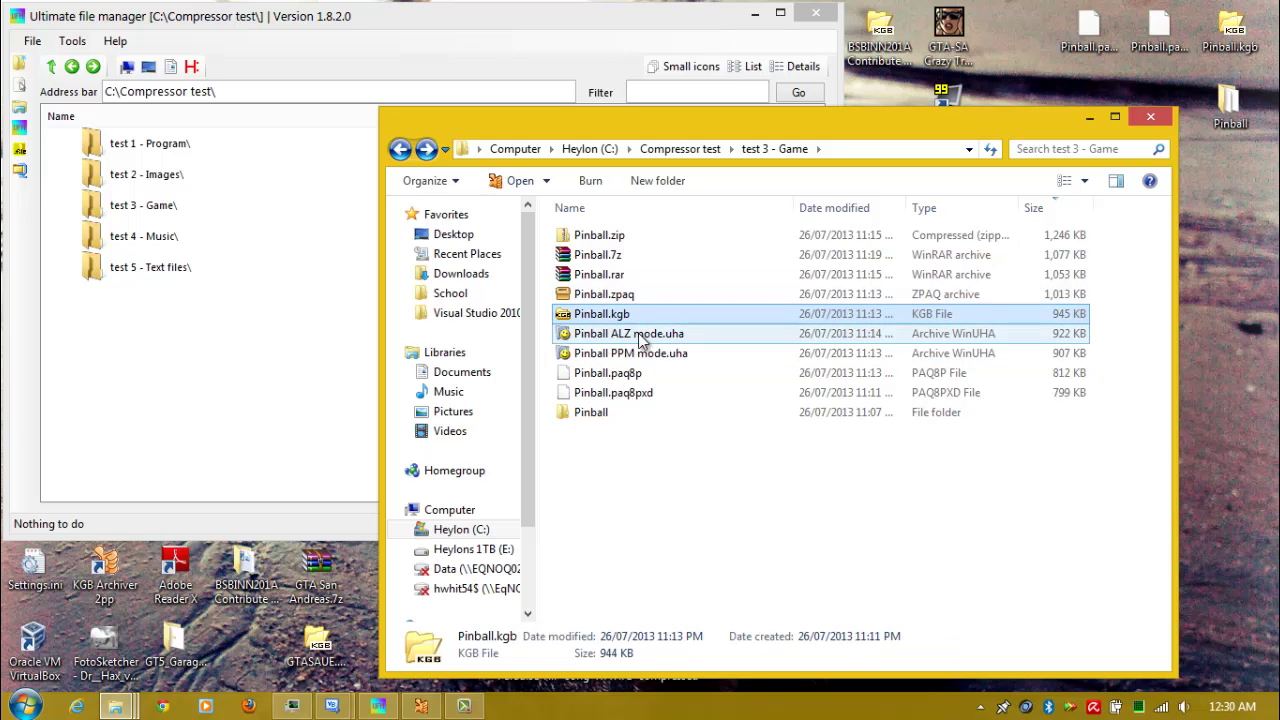
pyautogui.click(640, 338)
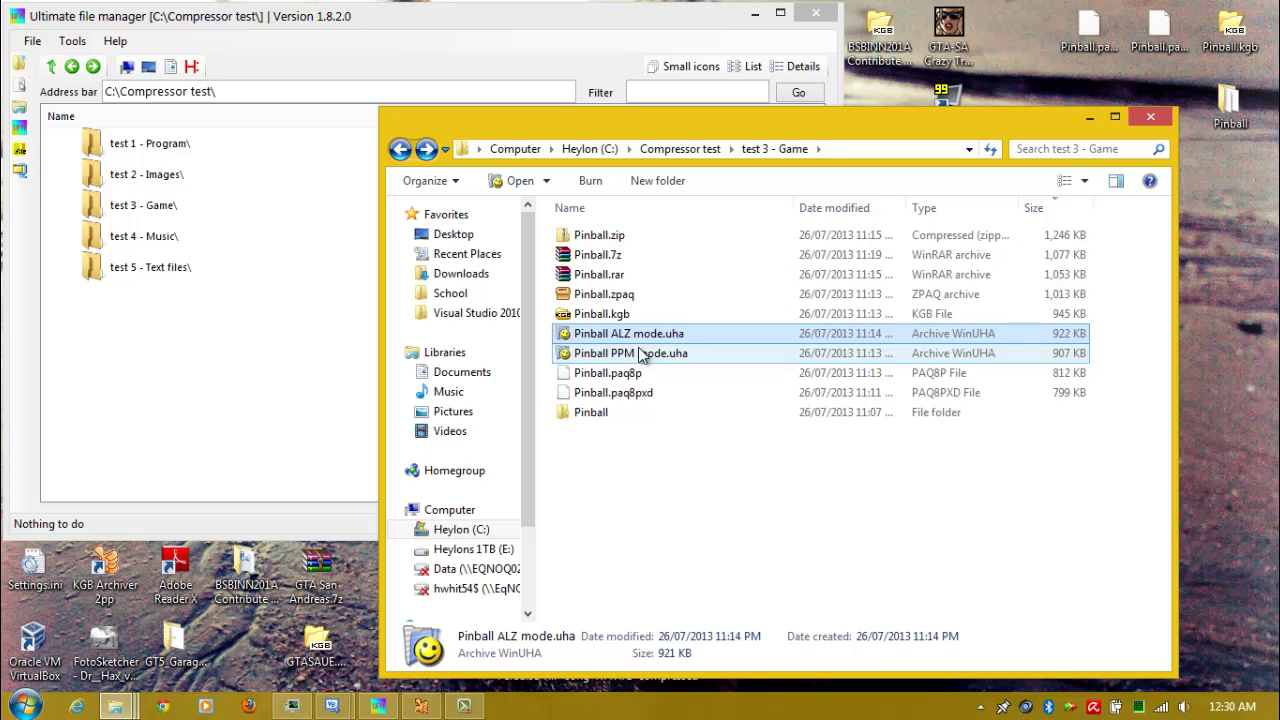
pyautogui.click(640, 355)
pyautogui.click(641, 335)
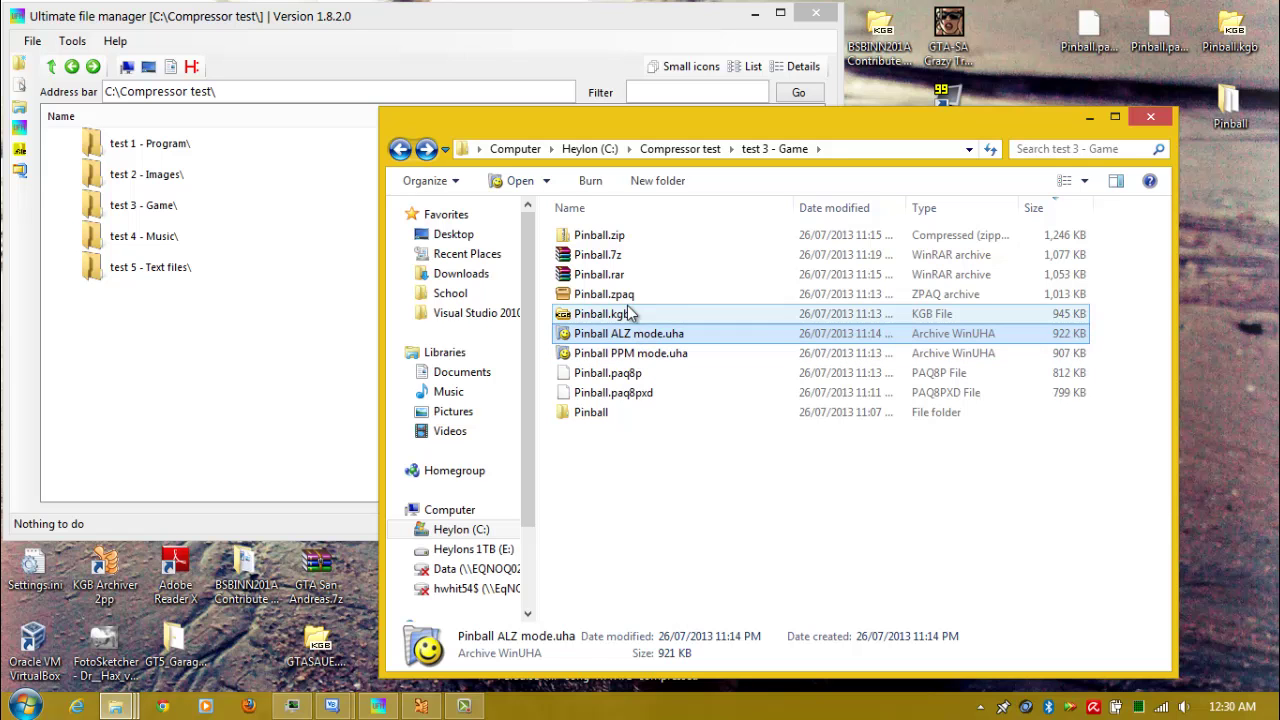
# Step: Check Pinball .zip, .7z, .rar (1,053 KB), .zpaq (1,013 KB) and .kgb (945 KB), then return
pyautogui.click(610, 238)
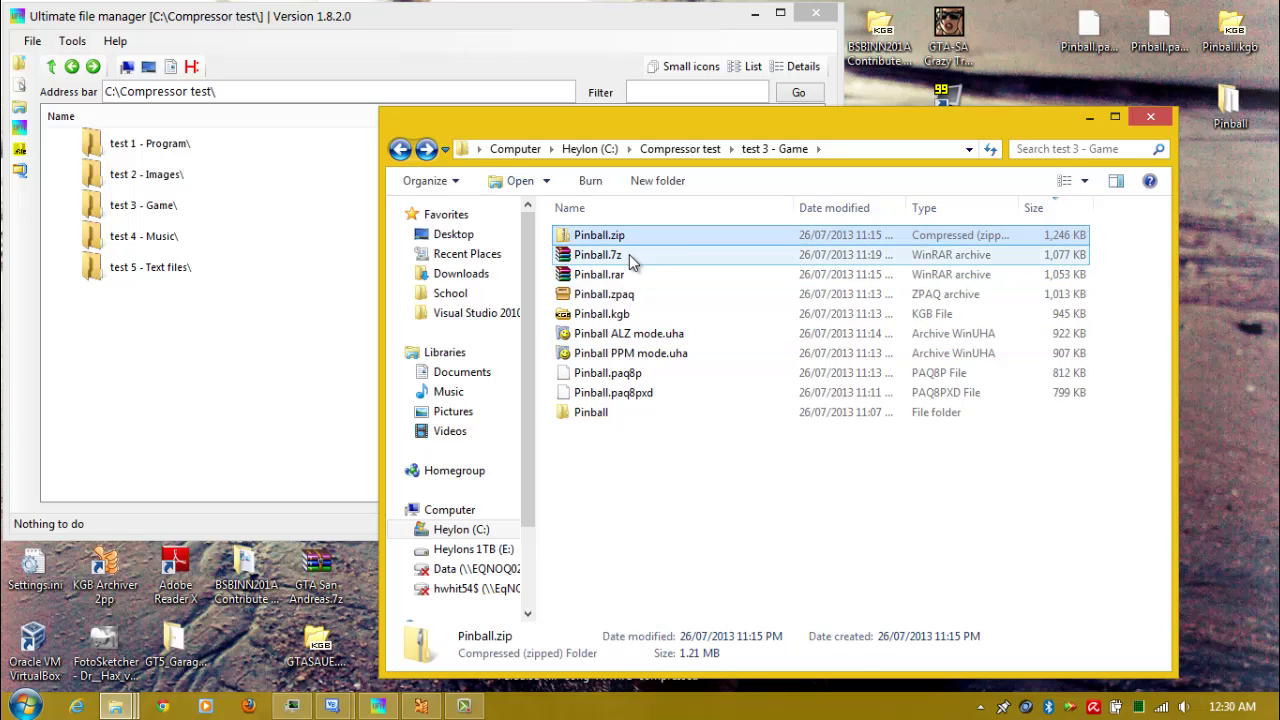
pyautogui.click(631, 259)
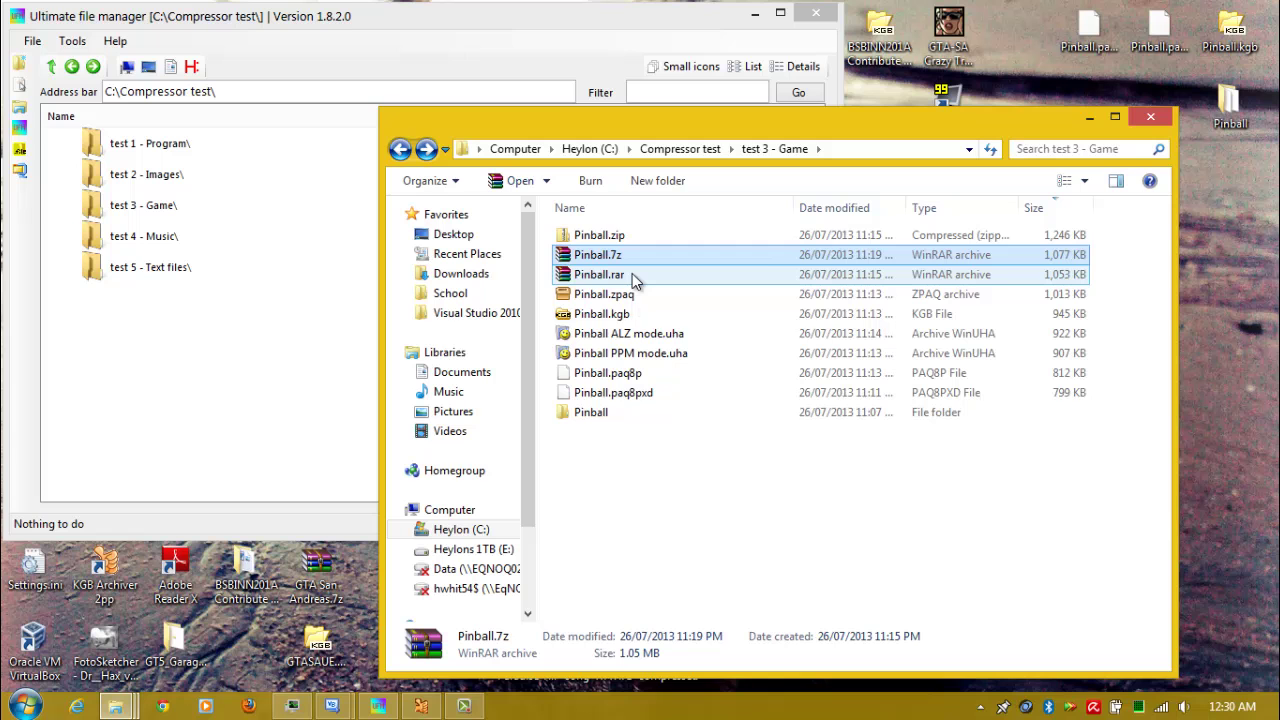
pyautogui.click(632, 276)
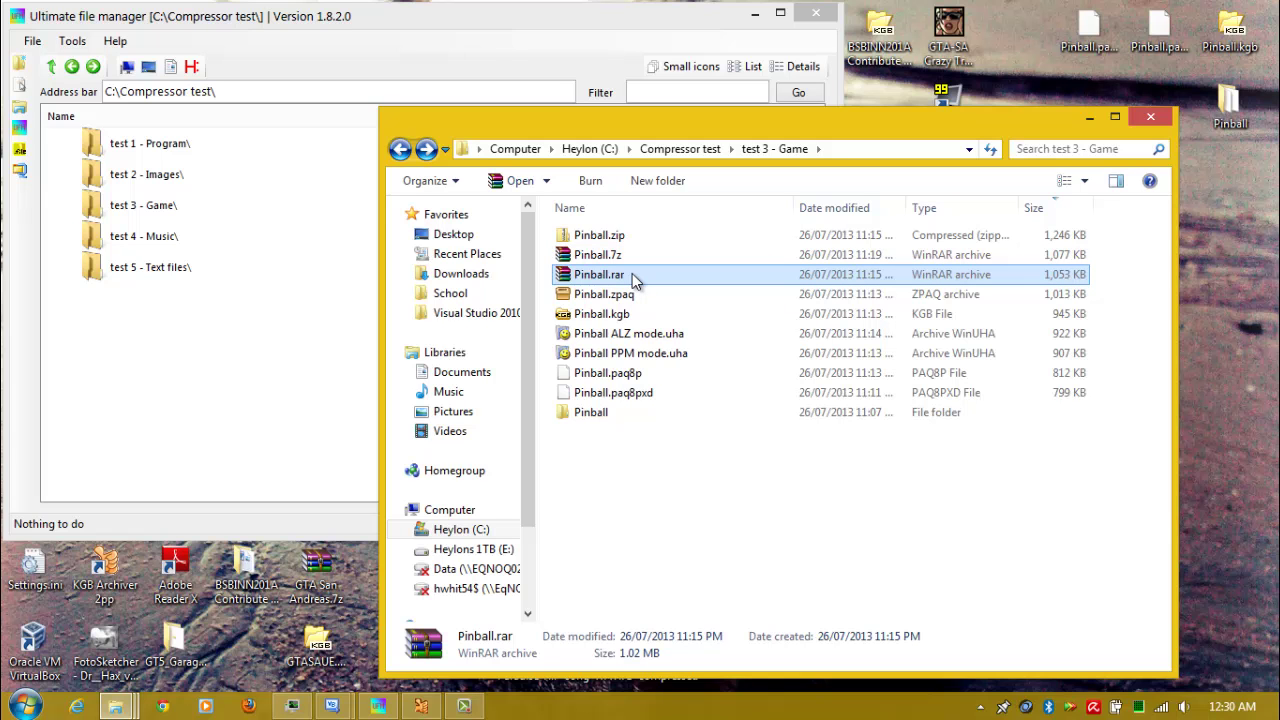
pyautogui.click(632, 500)
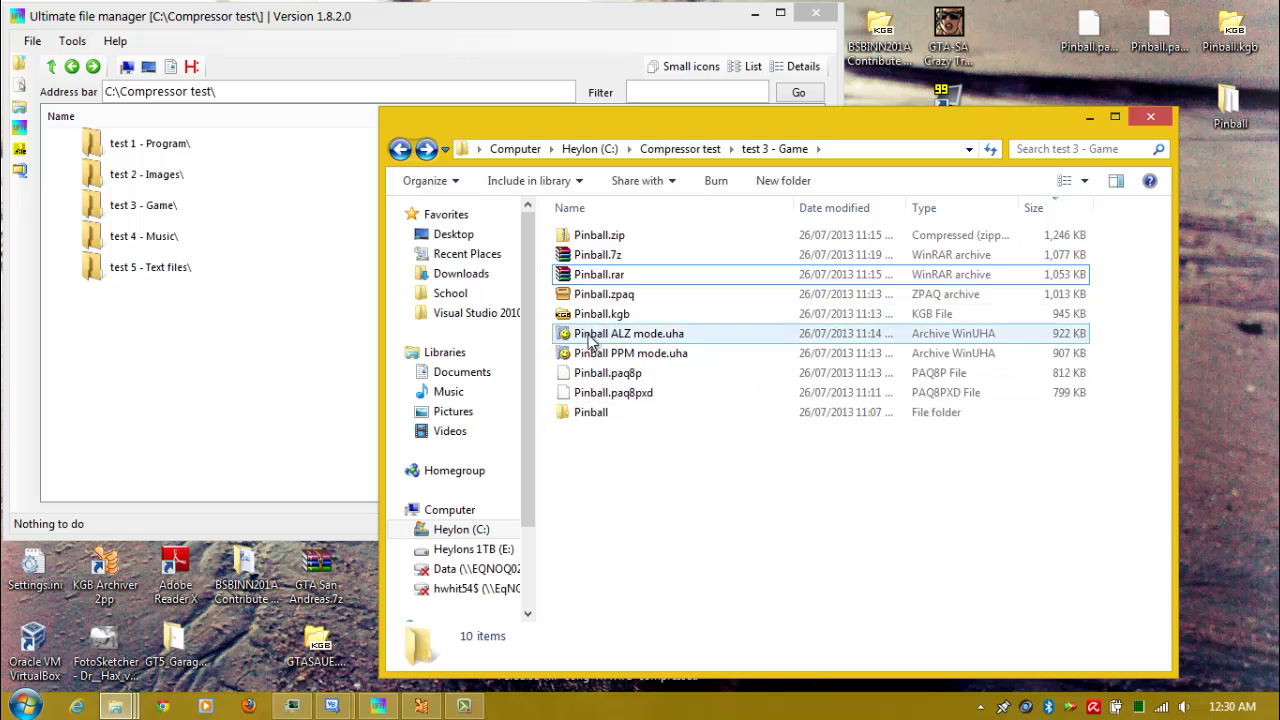
pyautogui.click(586, 299)
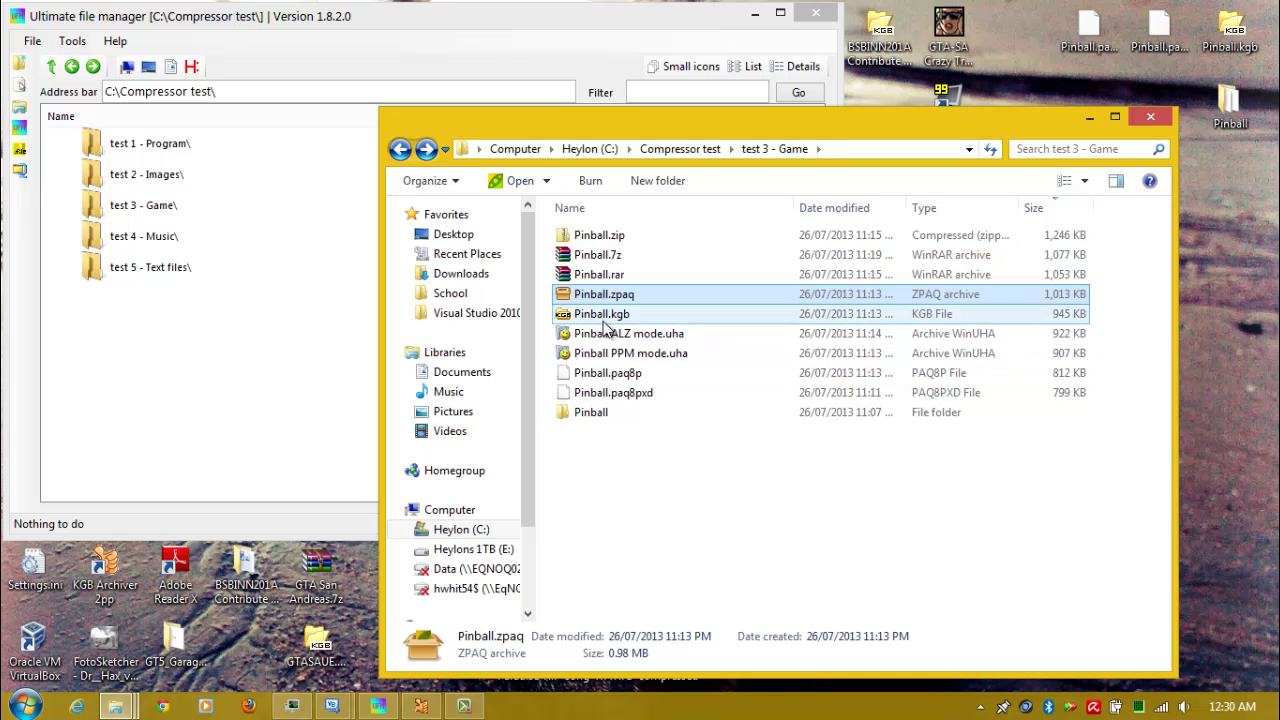
pyautogui.click(603, 317)
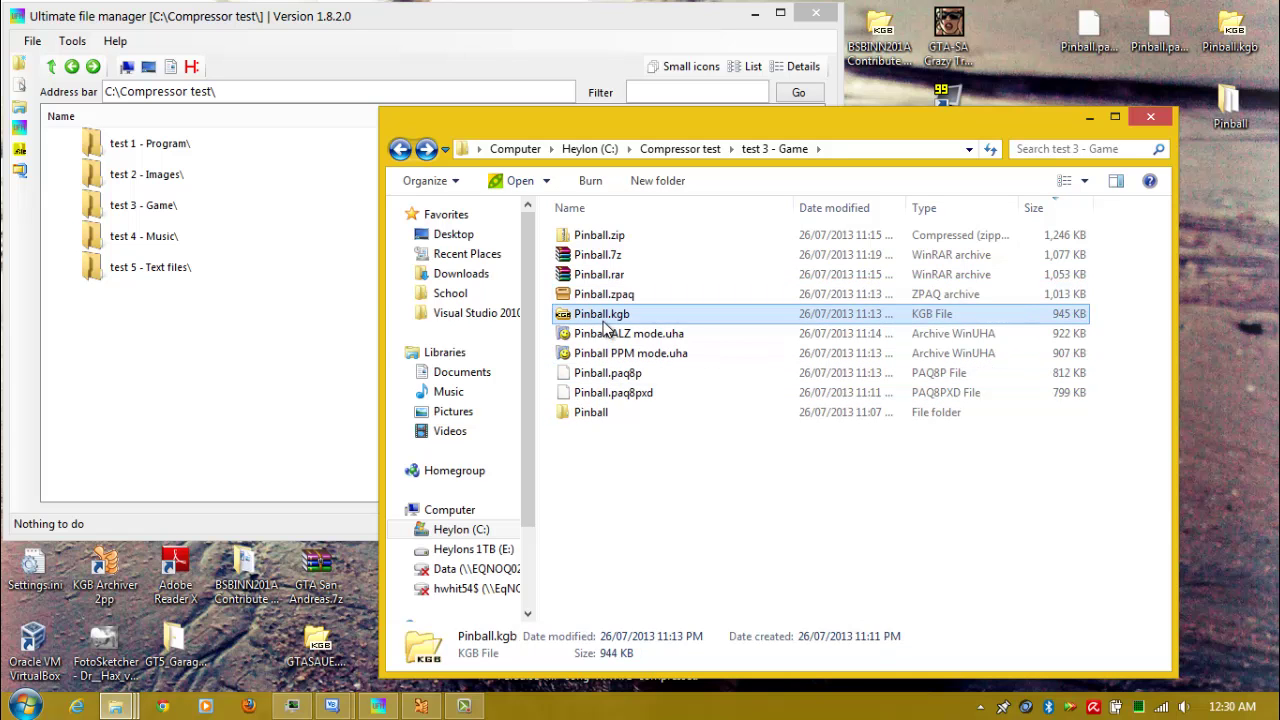
pyautogui.click(399, 148)
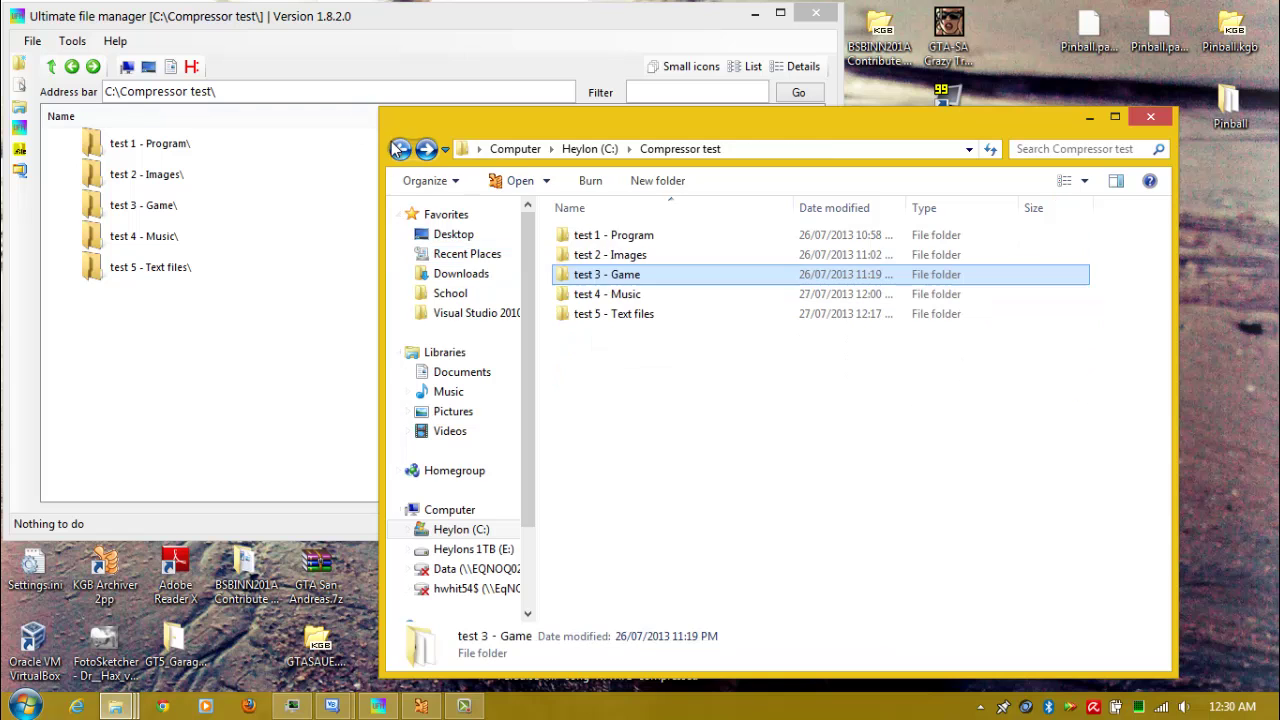
# Step: Open test 4 - Music and check the 12,403 KB Zomboy mp3 against its .7z, .rar and .zip
pyautogui.doubleClick(581, 296)
pyautogui.click(640, 234)
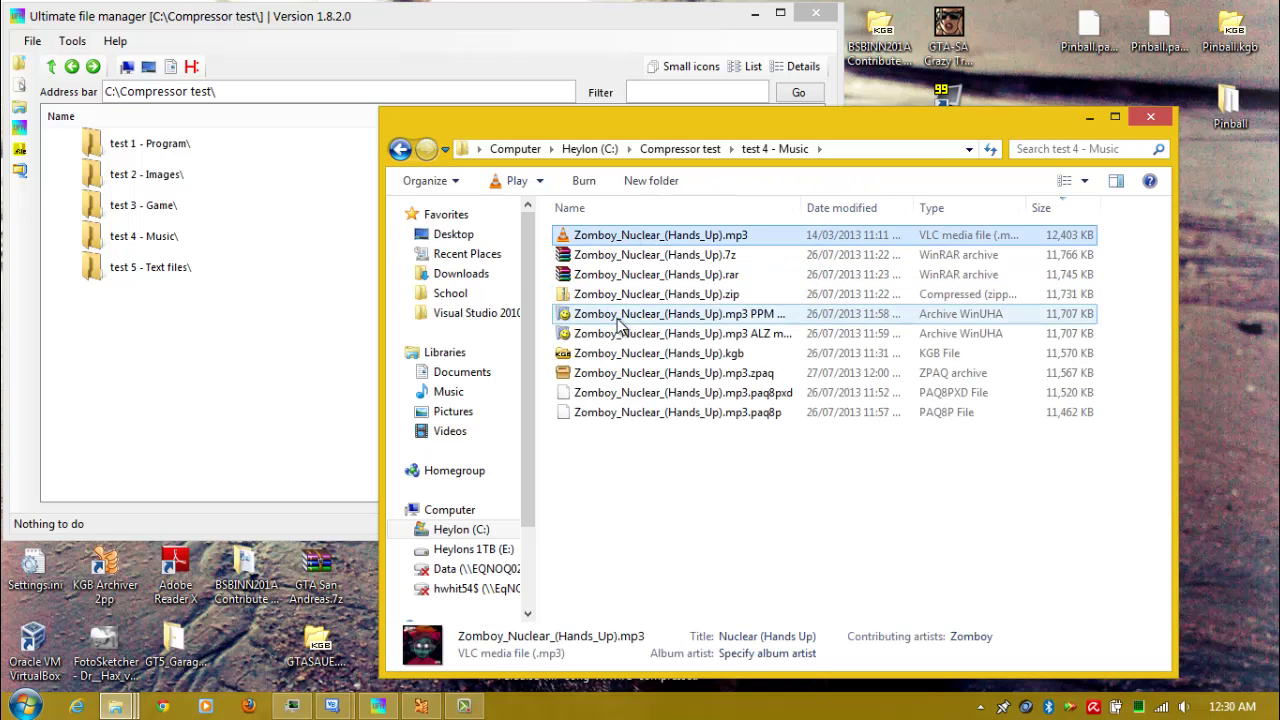
pyautogui.click(664, 257)
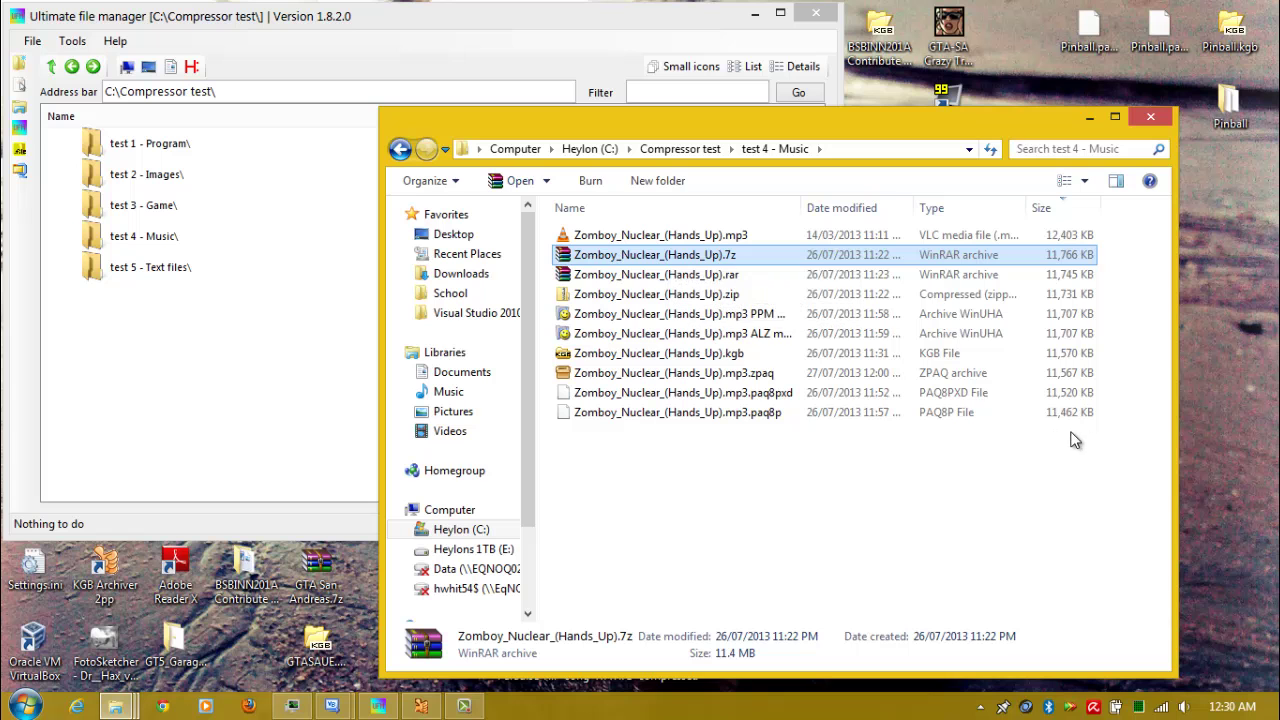
pyautogui.click(718, 275)
pyautogui.click(706, 298)
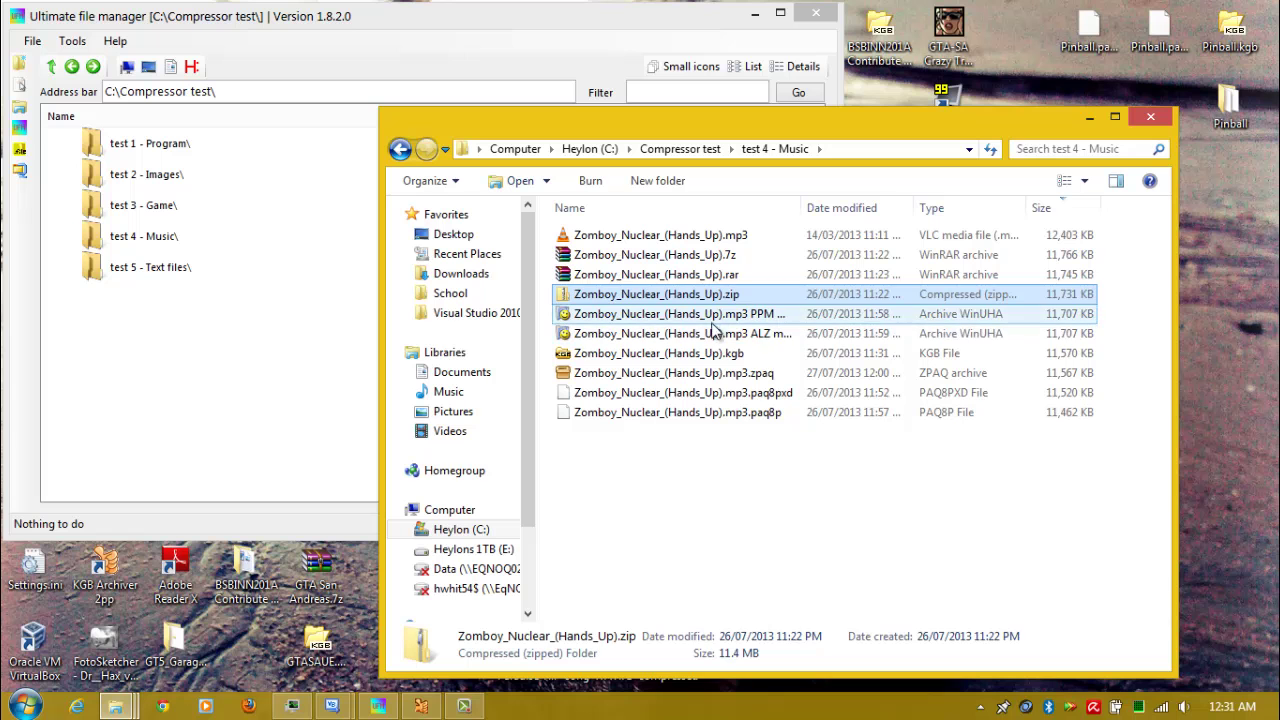
# Step: Read the PPM mode .uha archive's exact byte size in its Properties
pyautogui.click(730, 314)
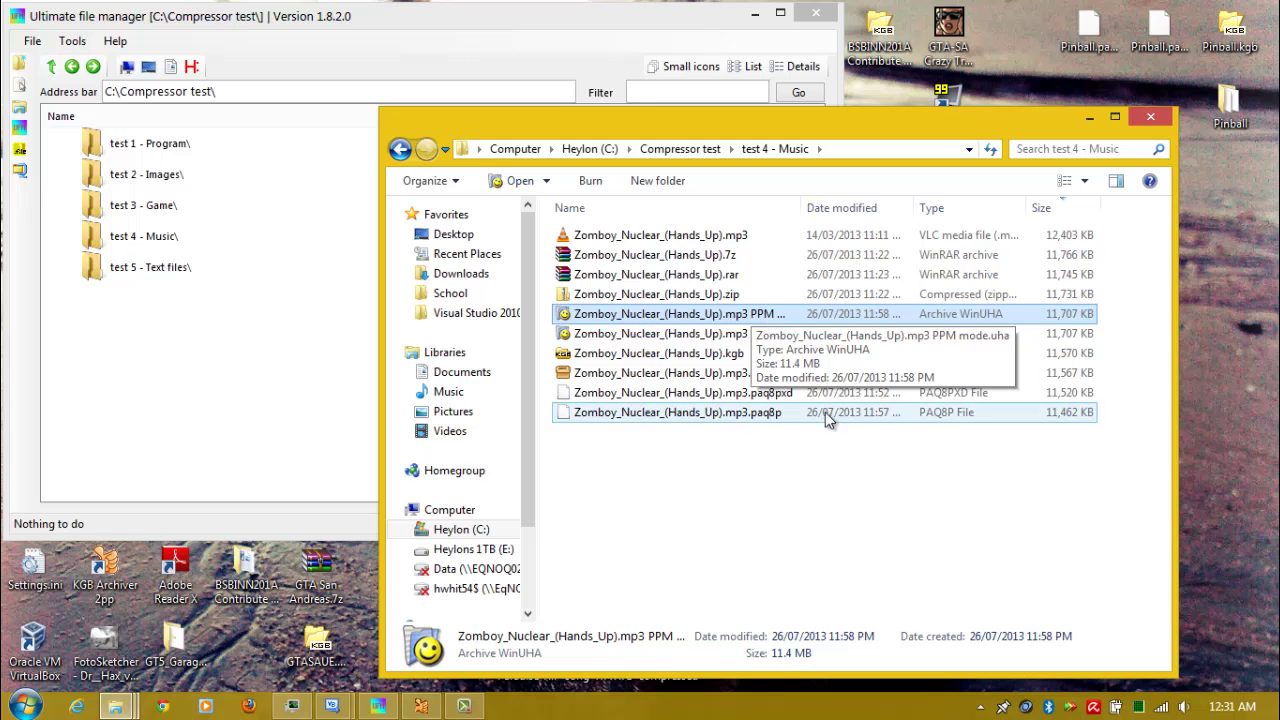
pyautogui.click(776, 333)
pyautogui.click(776, 316)
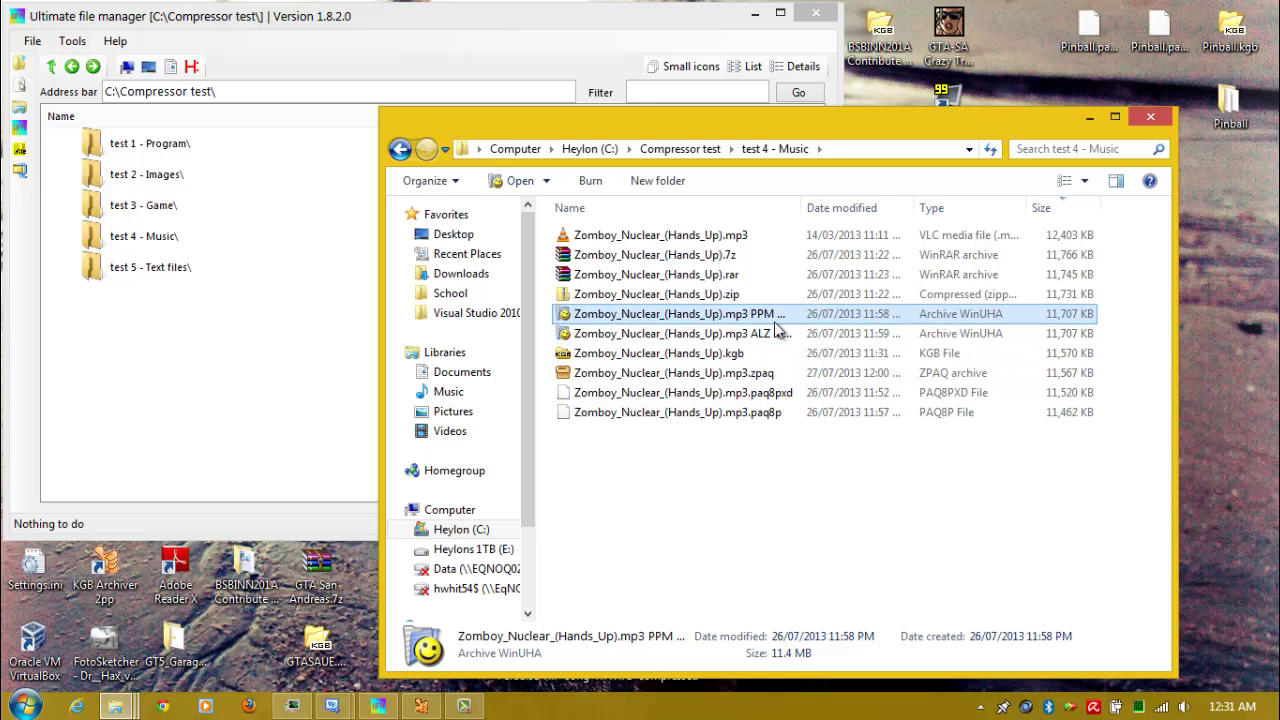
pyautogui.rightClick(776, 318)
pyautogui.click(866, 679)
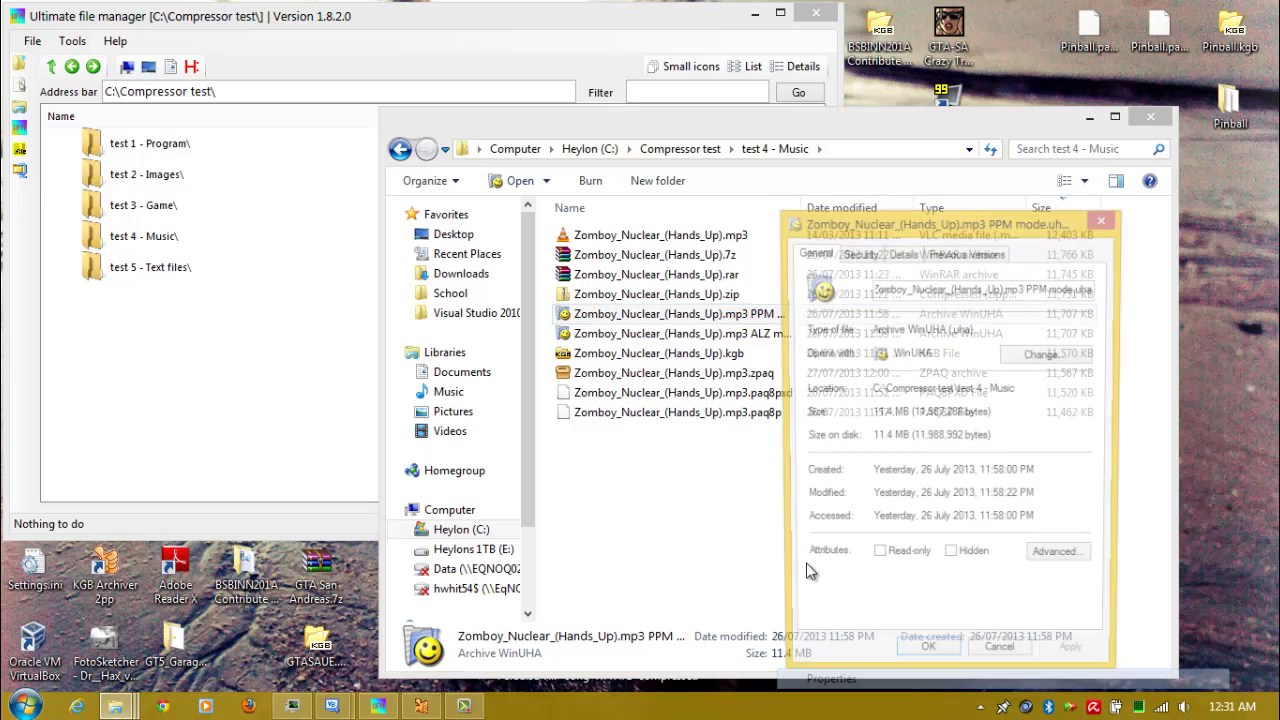
pyautogui.moveTo(927, 414); pyautogui.dragTo(965, 414)
pyautogui.click(1107, 218)
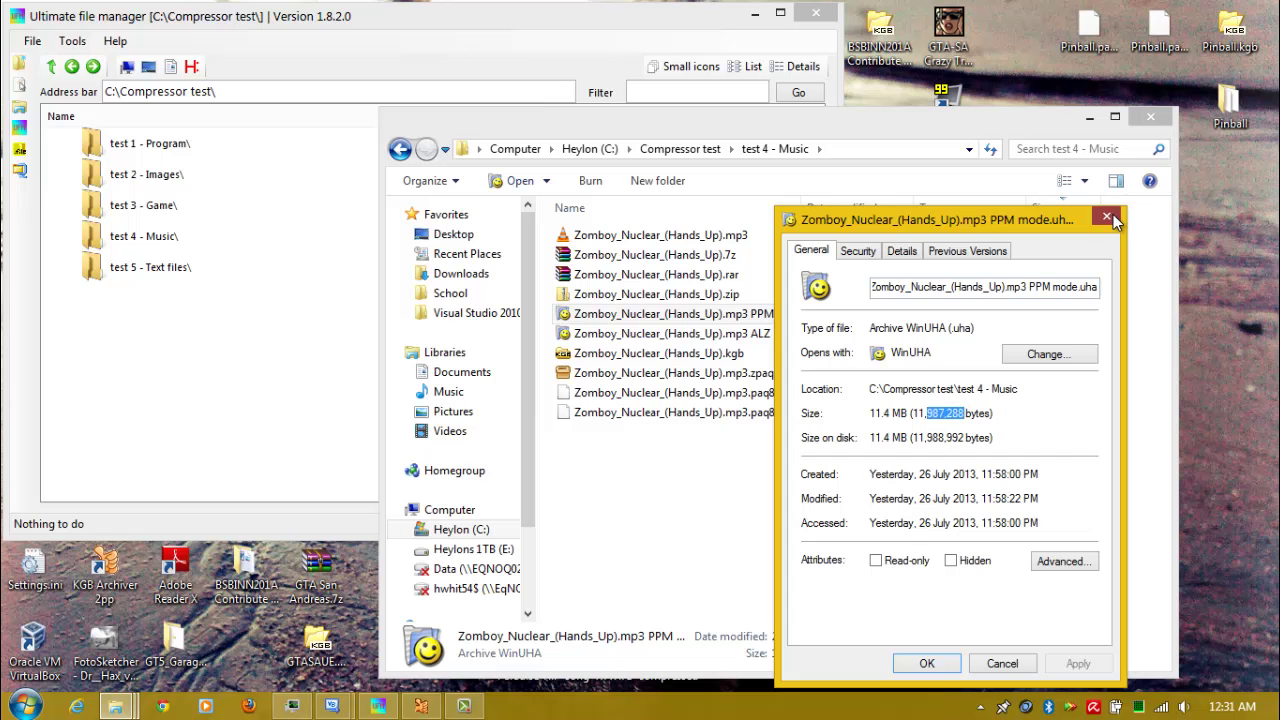
# Step: Read the ALZ mode .uha archive's exact byte size in its Properties
pyautogui.click(735, 336)
pyautogui.rightClick(735, 336)
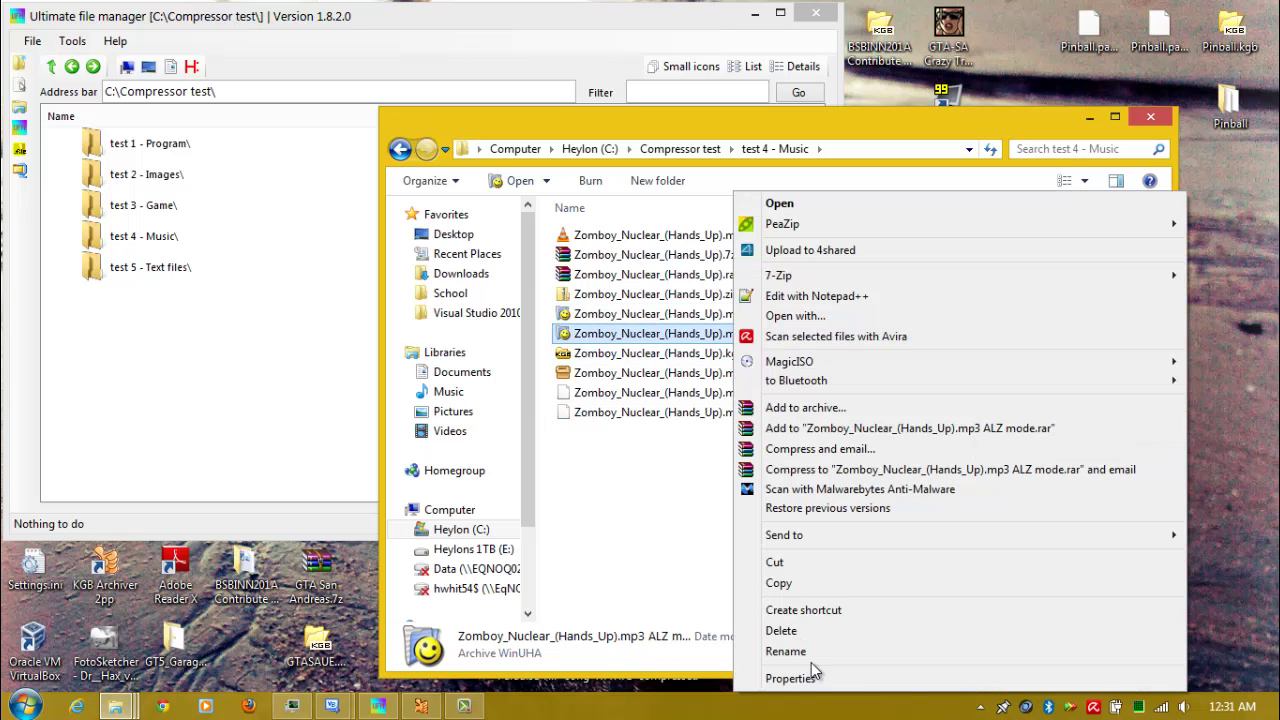
pyautogui.click(814, 679)
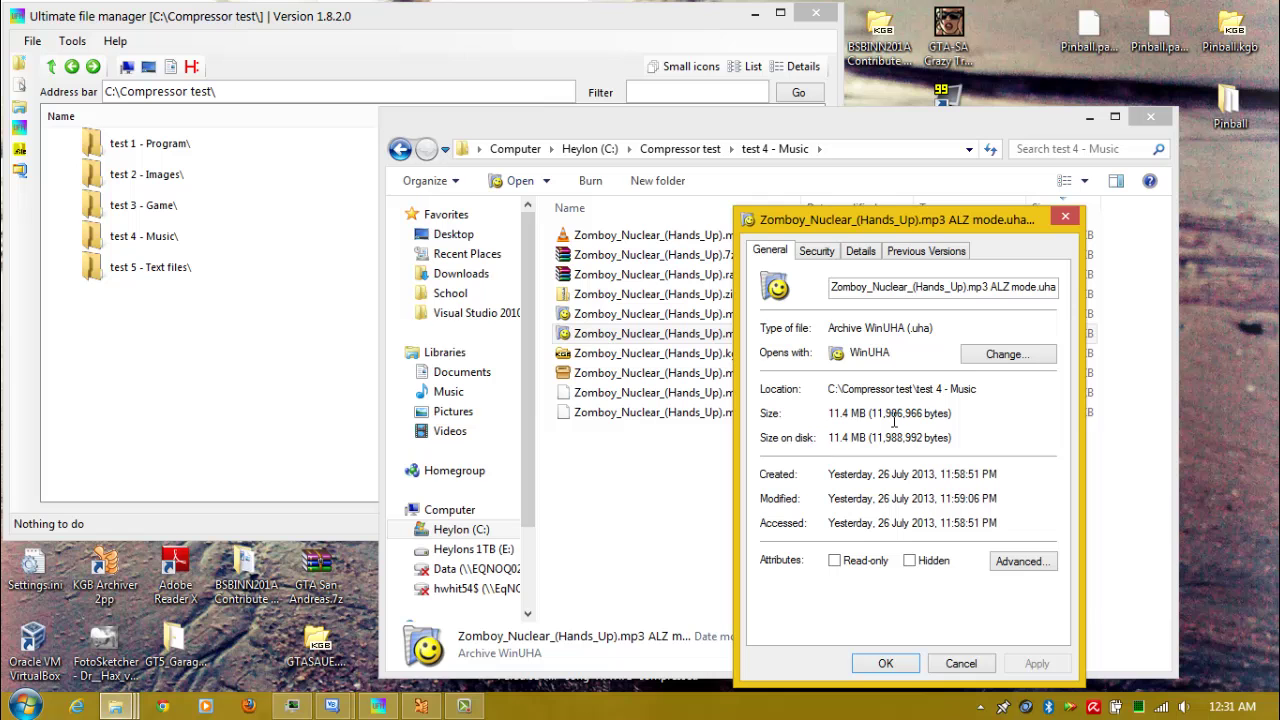
pyautogui.moveTo(885, 414); pyautogui.dragTo(923, 425)
pyautogui.click(1065, 217)
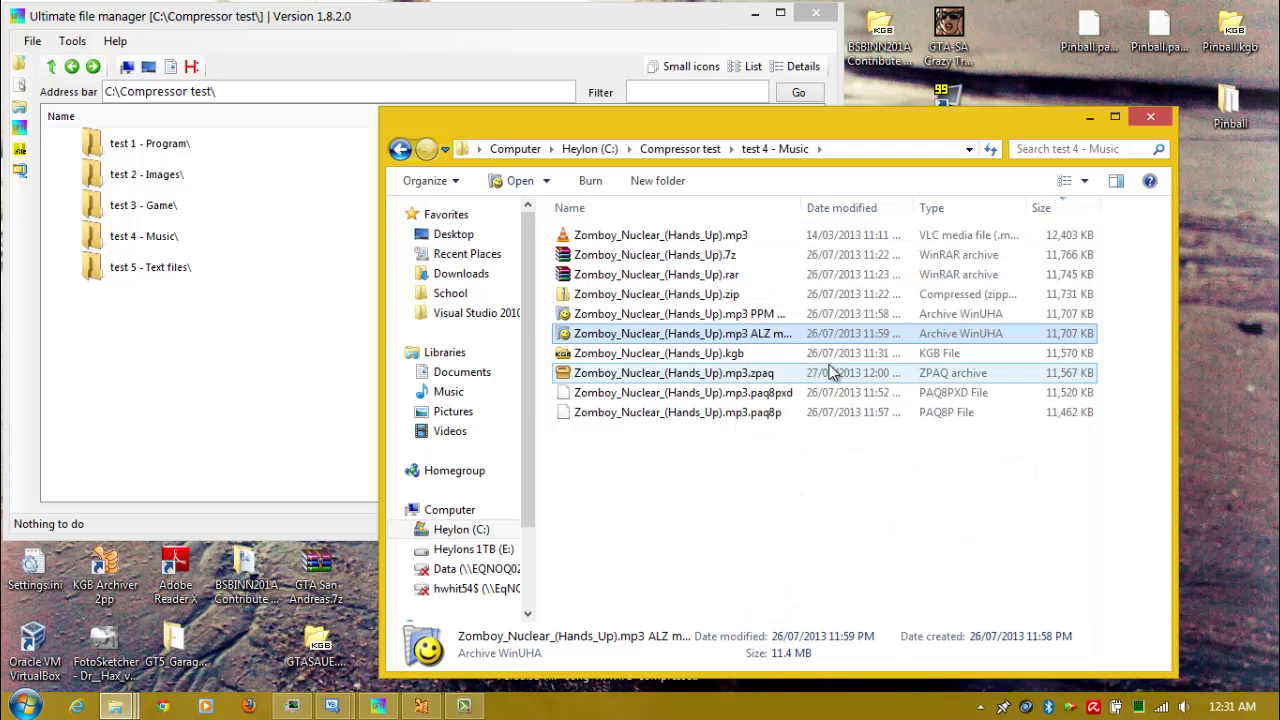
# Step: Compare the .kgb, .zpaq, .paq8pxd and 11,462 KB .paq8p archive sizes
pyautogui.click(810, 358)
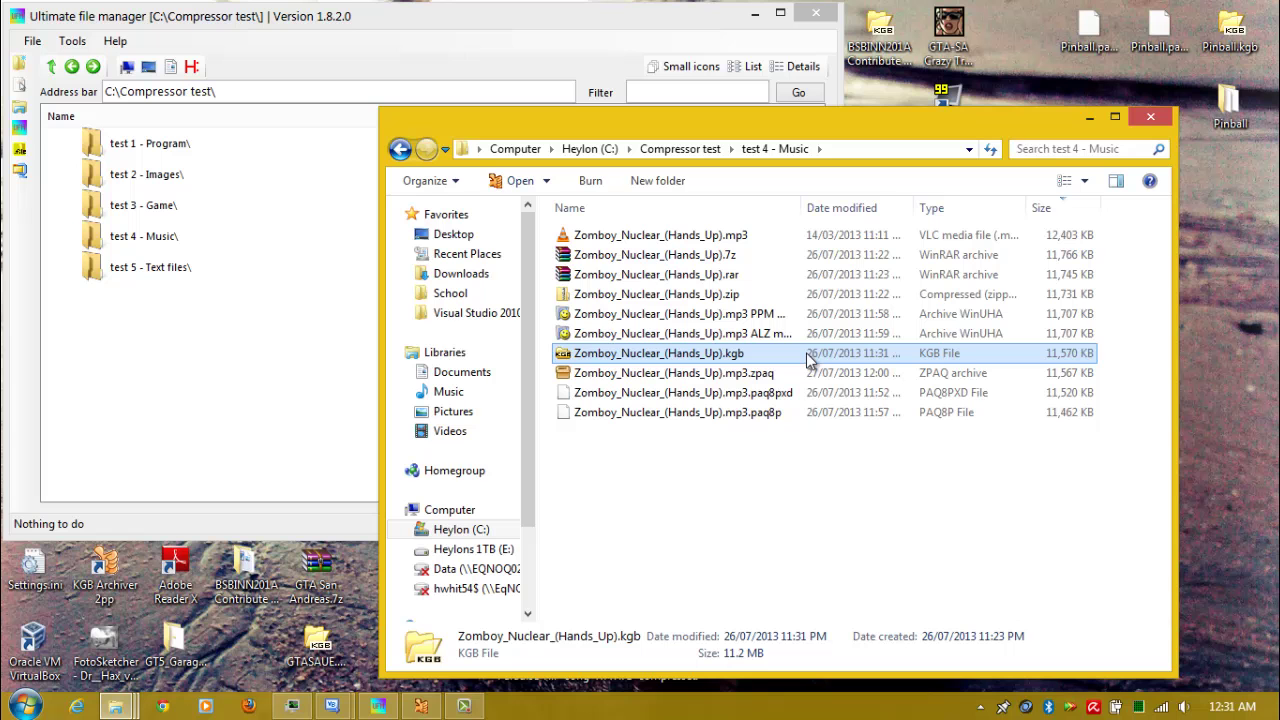
pyautogui.click(625, 378)
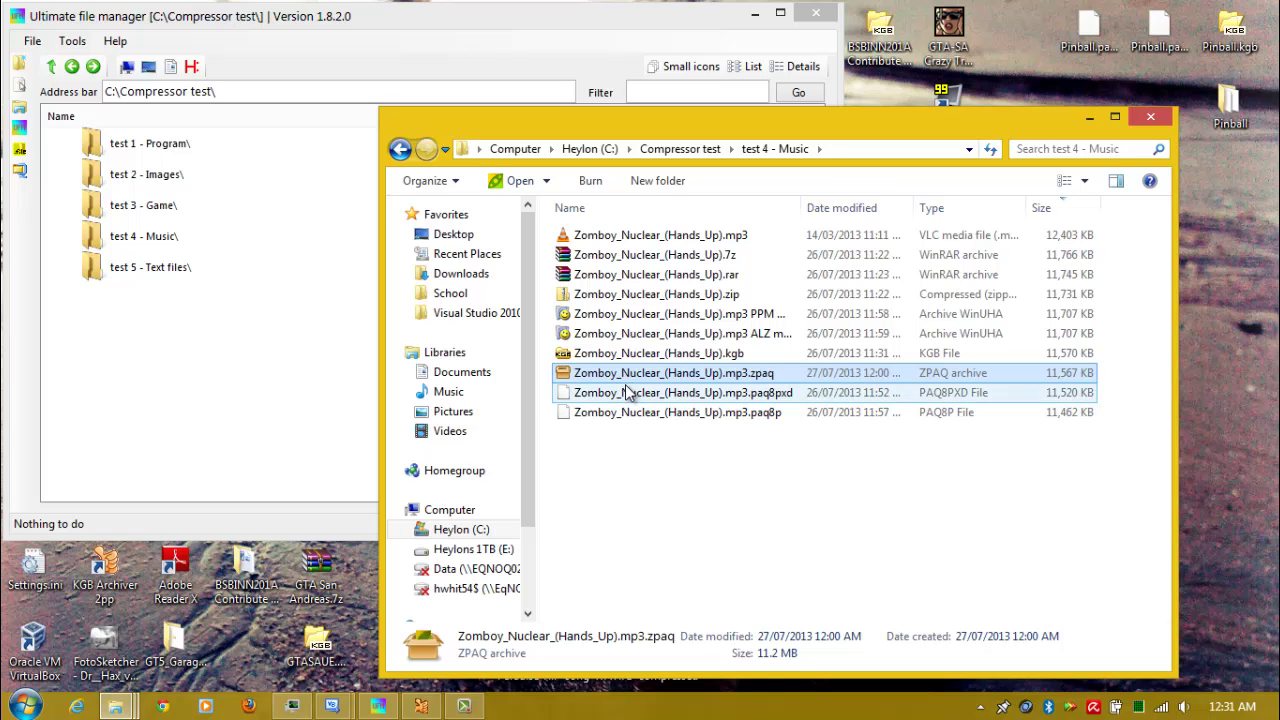
pyautogui.click(627, 394)
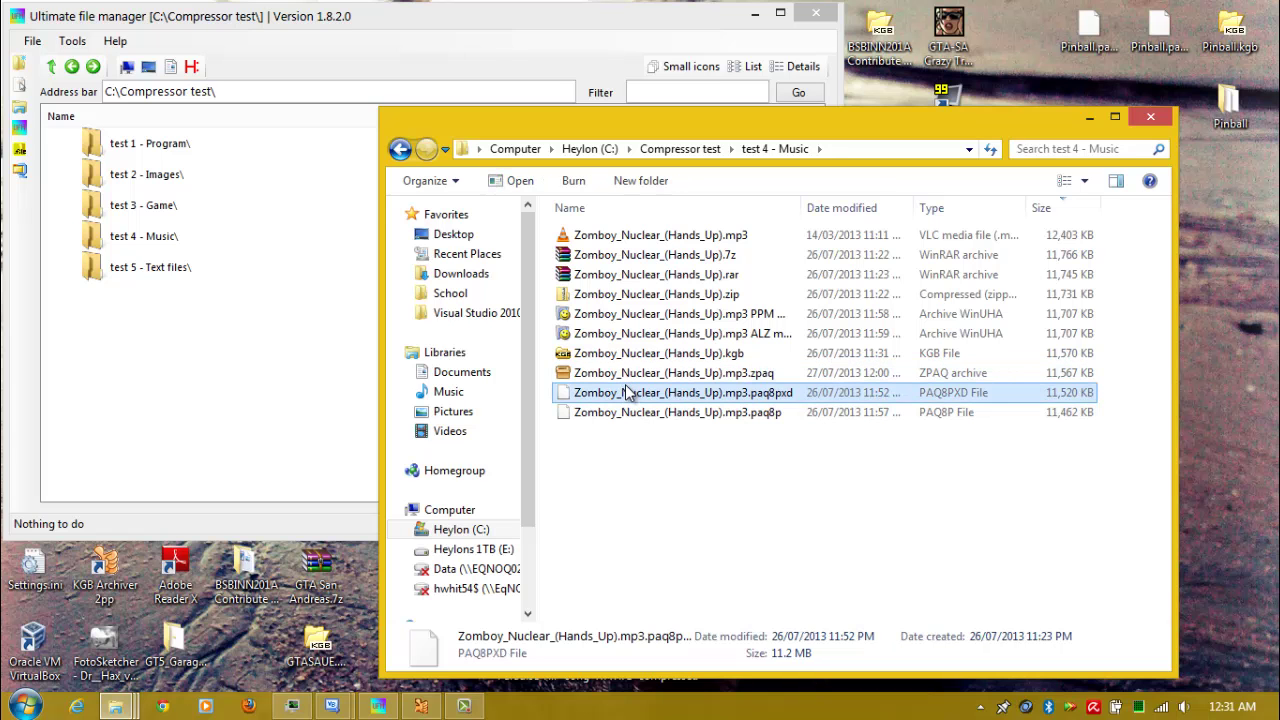
pyautogui.click(706, 418)
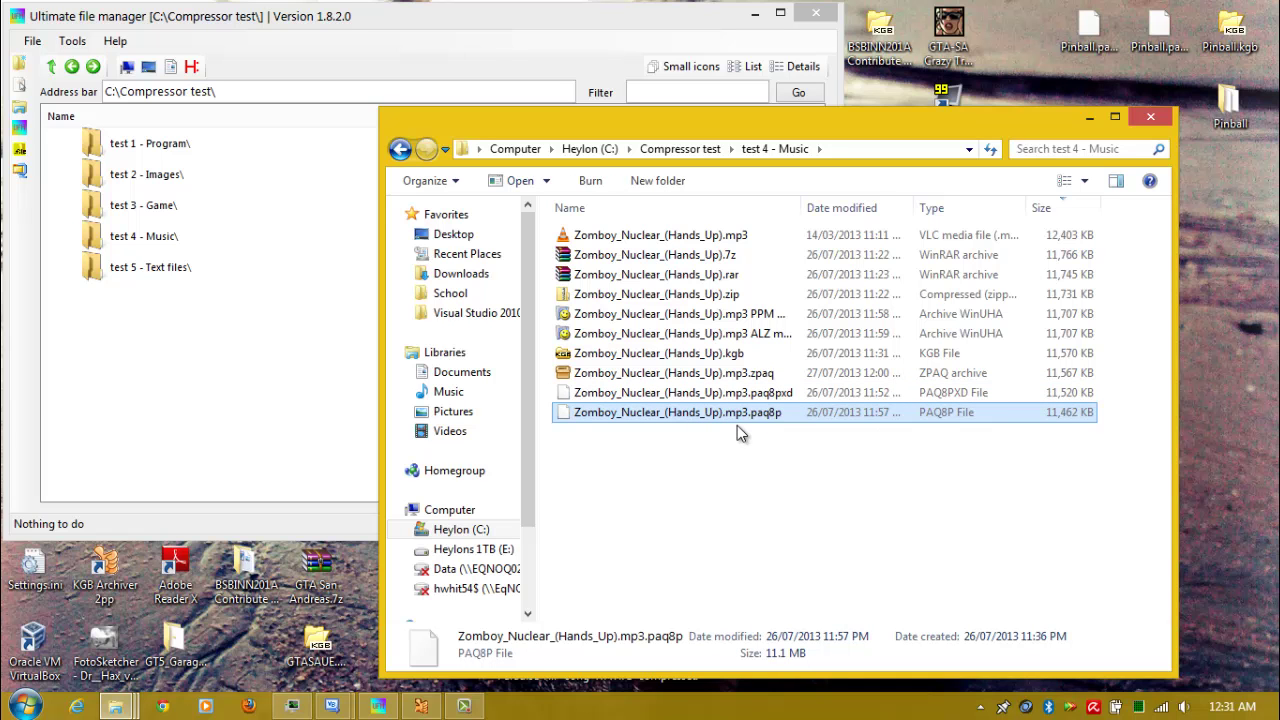
pyautogui.click(700, 373)
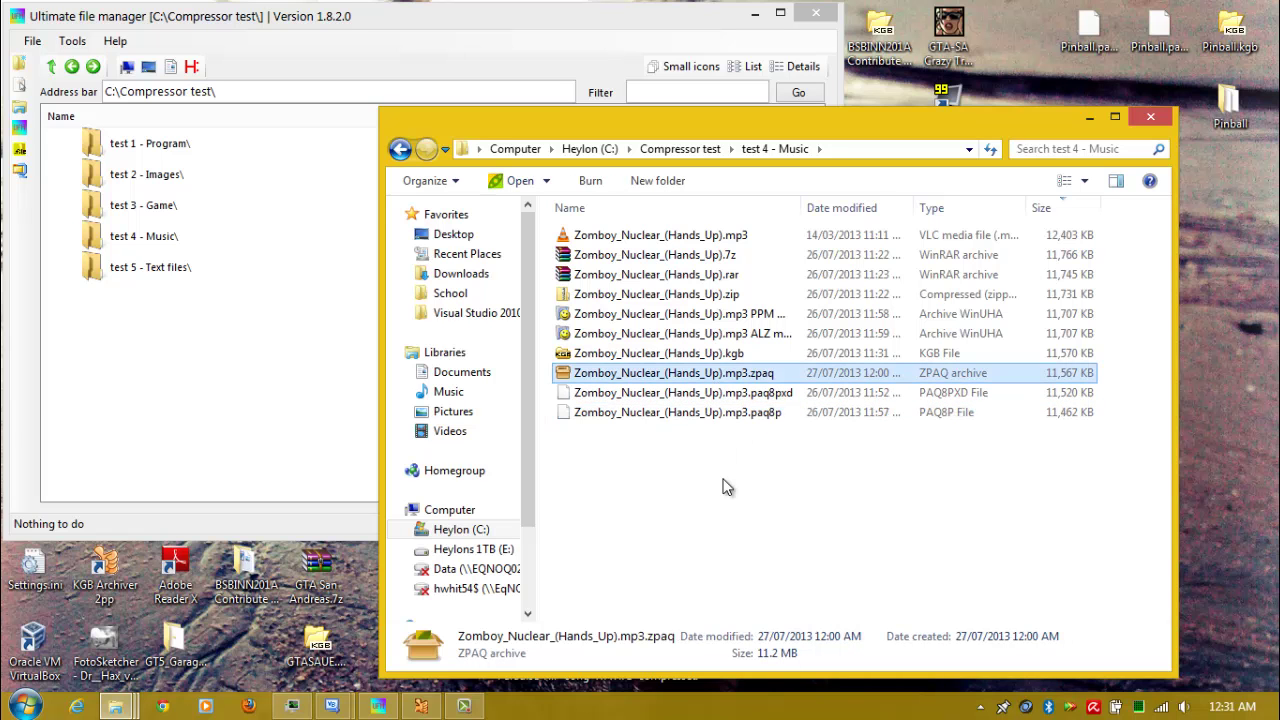
pyautogui.click(714, 414)
# Step: Open test 5 - Text files and check the 94 KB Text files.zip and the .rar sizes
pyautogui.click(668, 465)
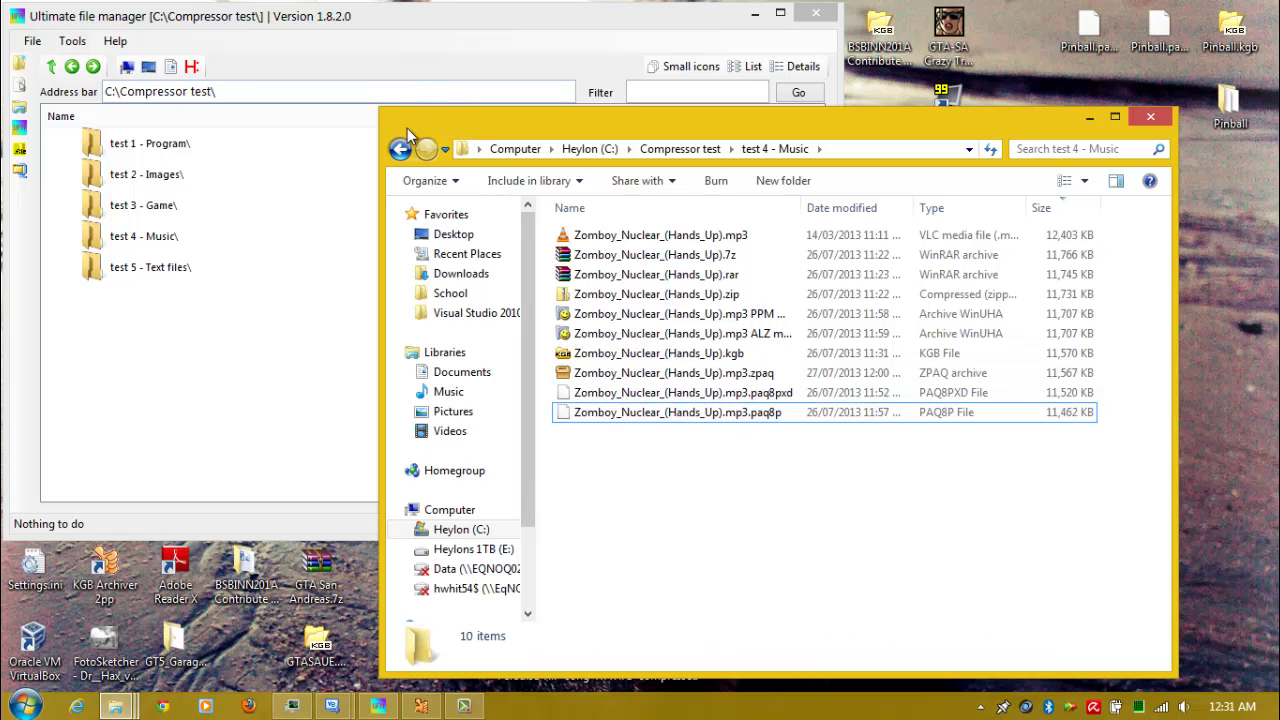
pyautogui.click(400, 148)
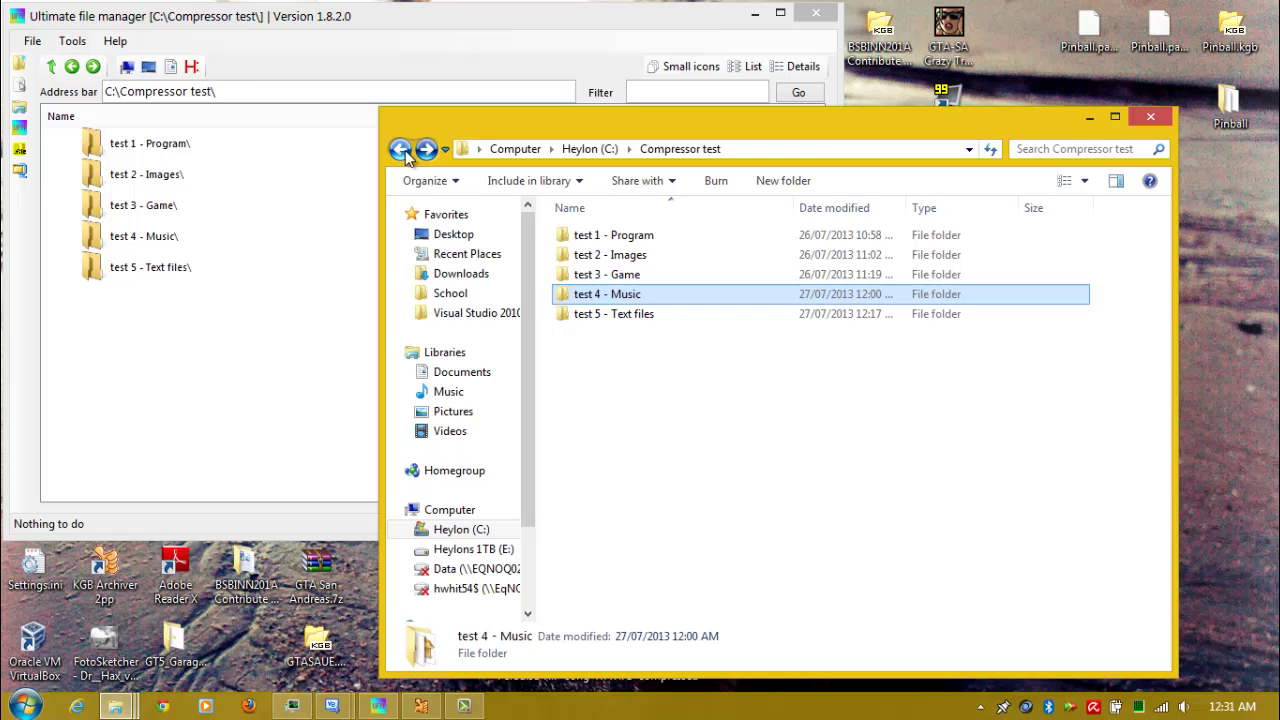
pyautogui.doubleClick(598, 316)
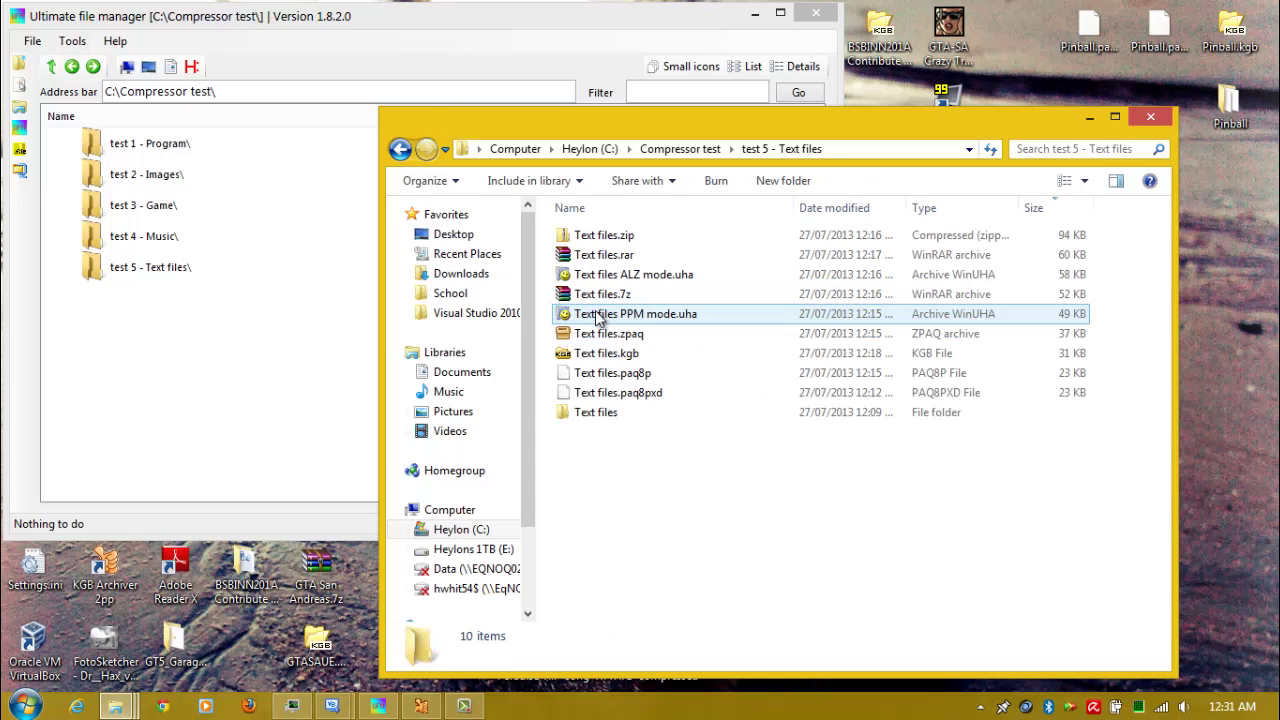
pyautogui.click(626, 237)
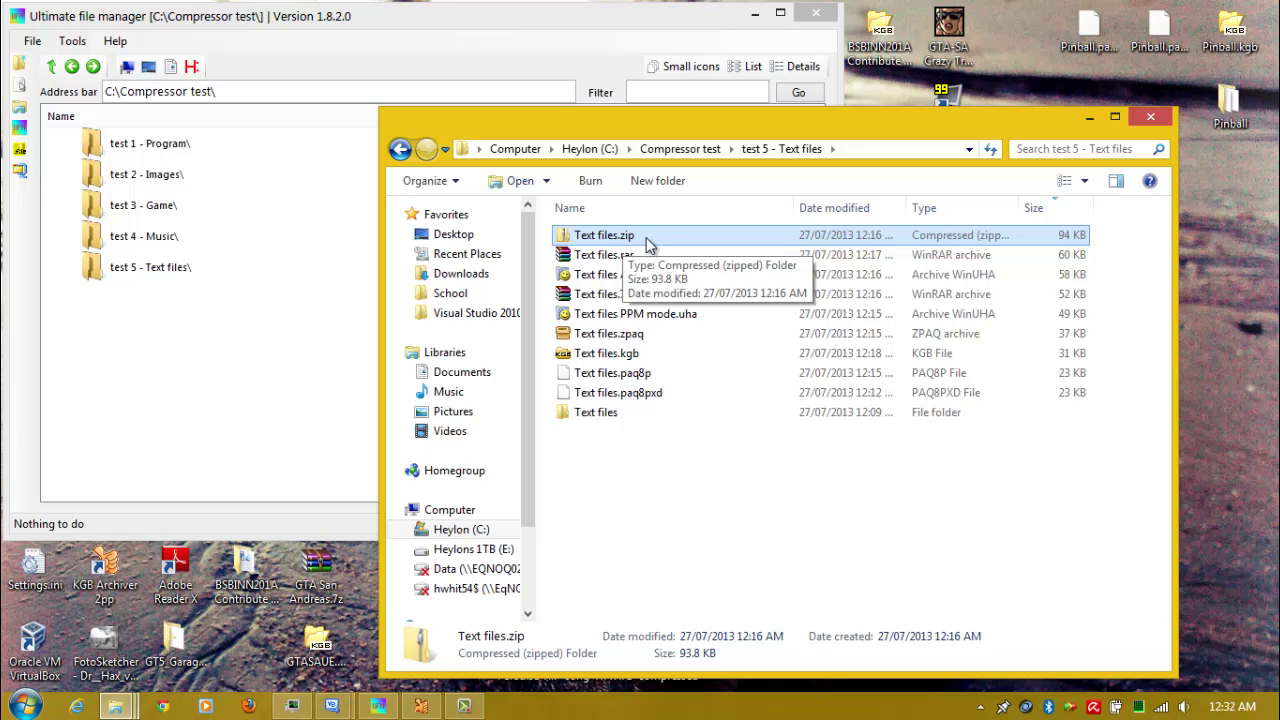
pyautogui.click(624, 255)
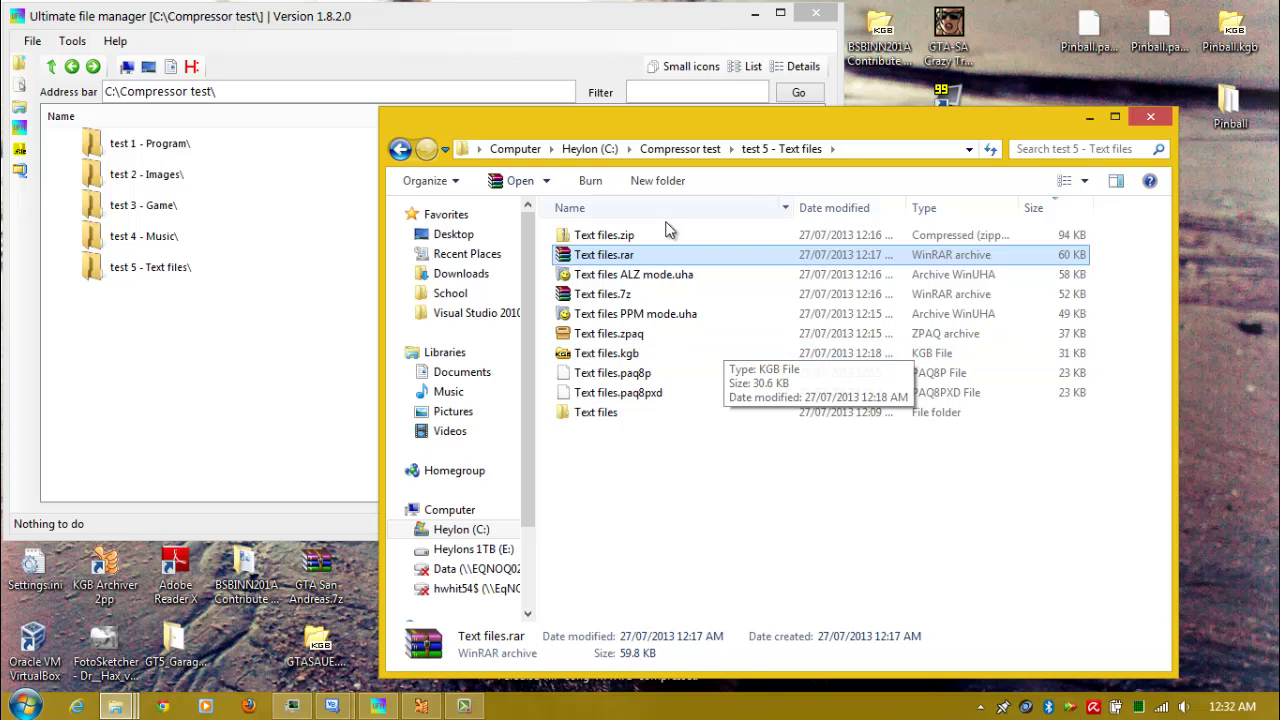
# Step: Compare the ALZ and PPM .uha, .7z, .zpaq, .kgb, and 23 KB paq8p and paq8pxd sizes
pyautogui.click(650, 276)
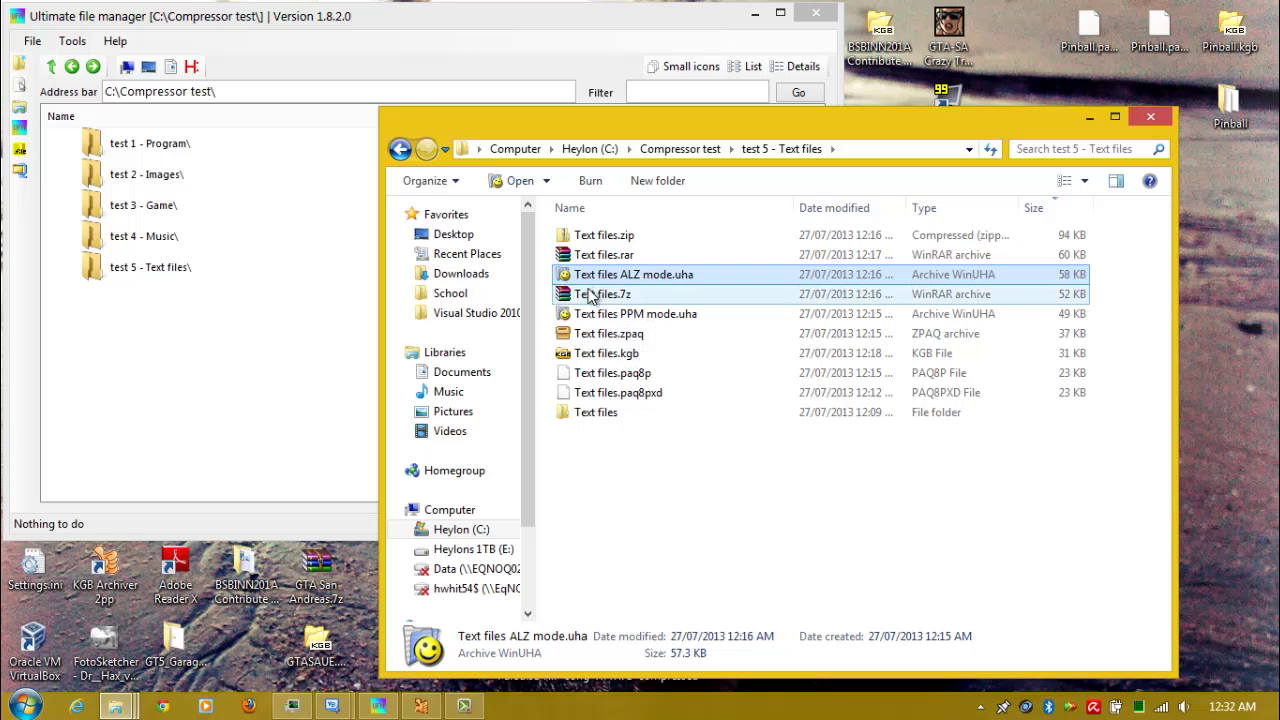
pyautogui.click(618, 318)
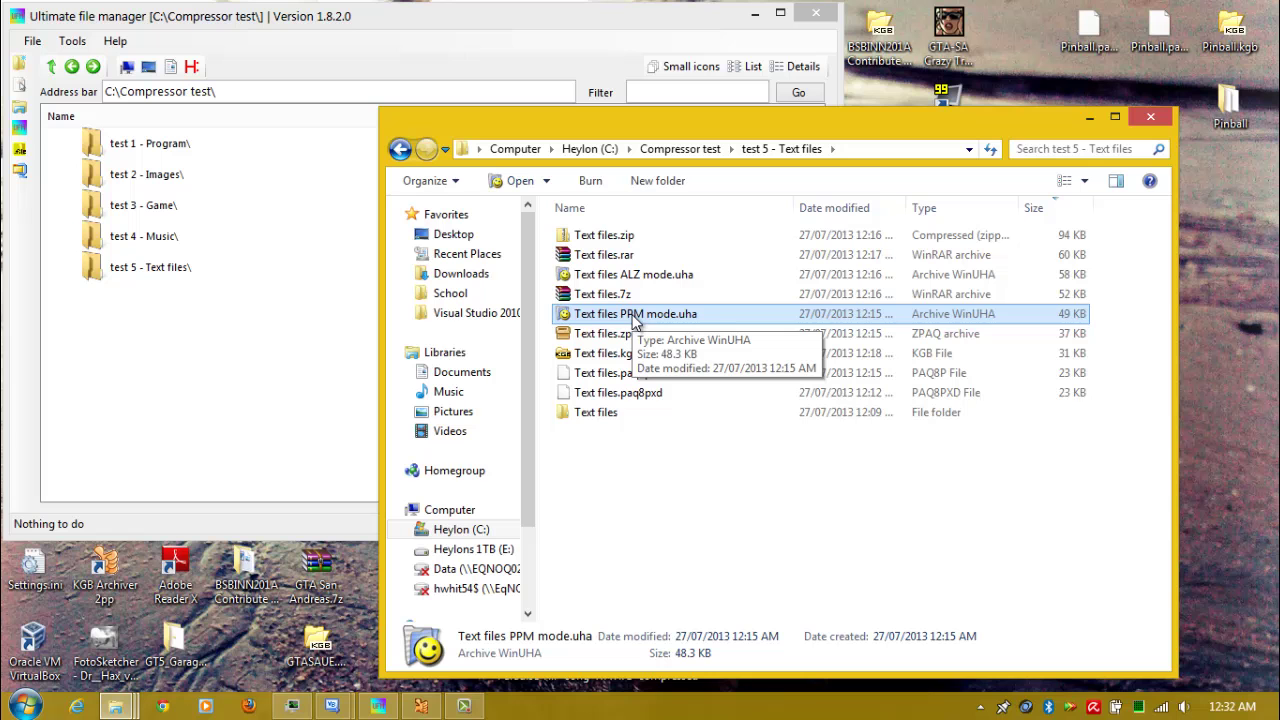
pyautogui.click(618, 294)
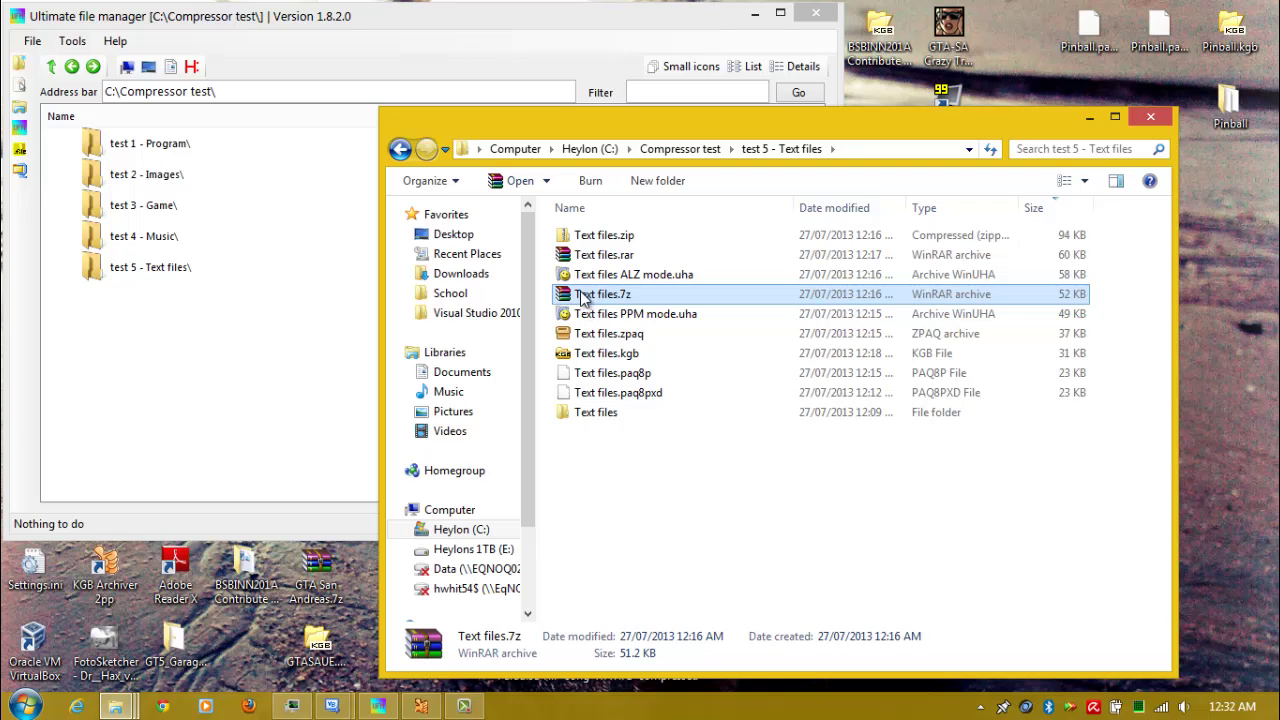
pyautogui.click(622, 336)
pyautogui.click(614, 362)
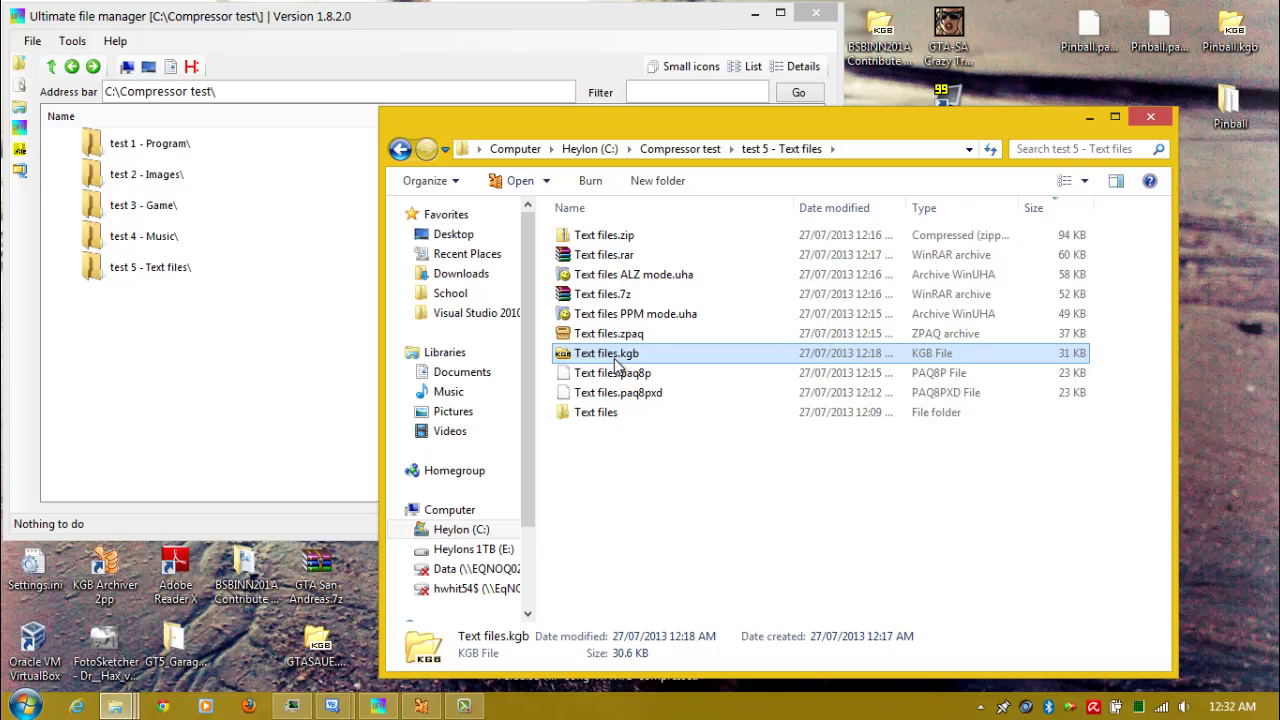
pyautogui.click(614, 373)
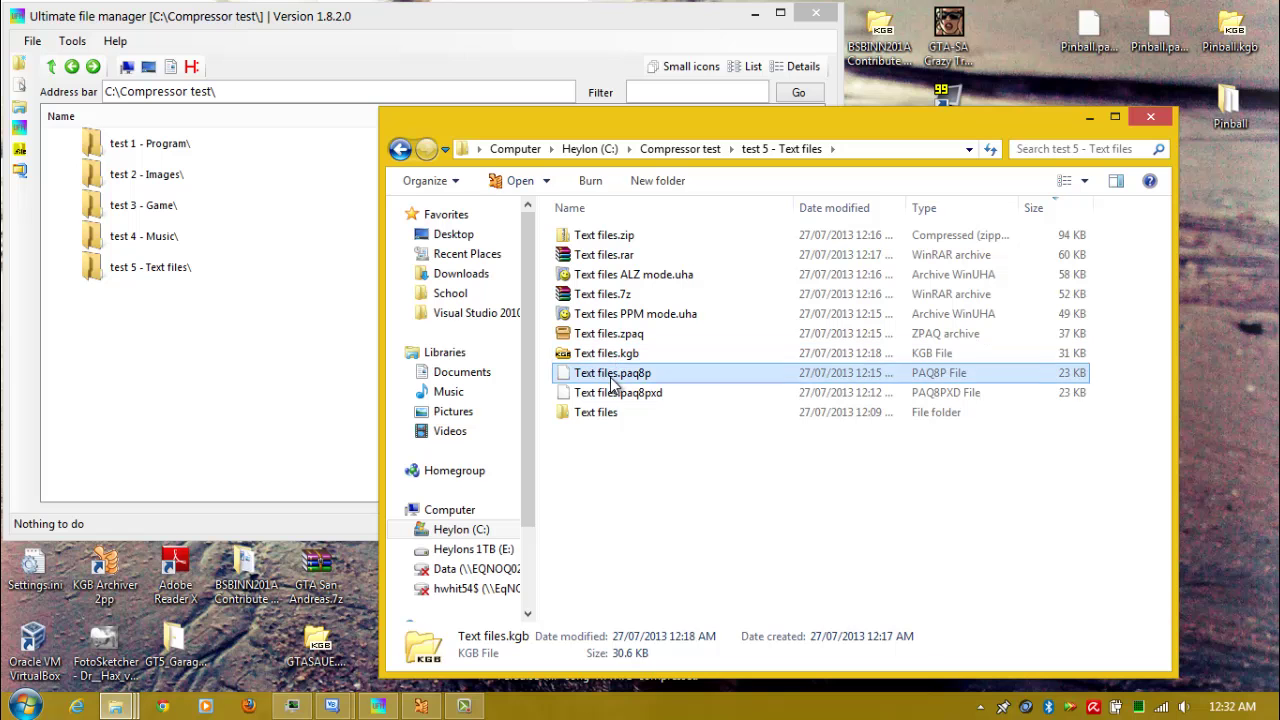
pyautogui.click(618, 394)
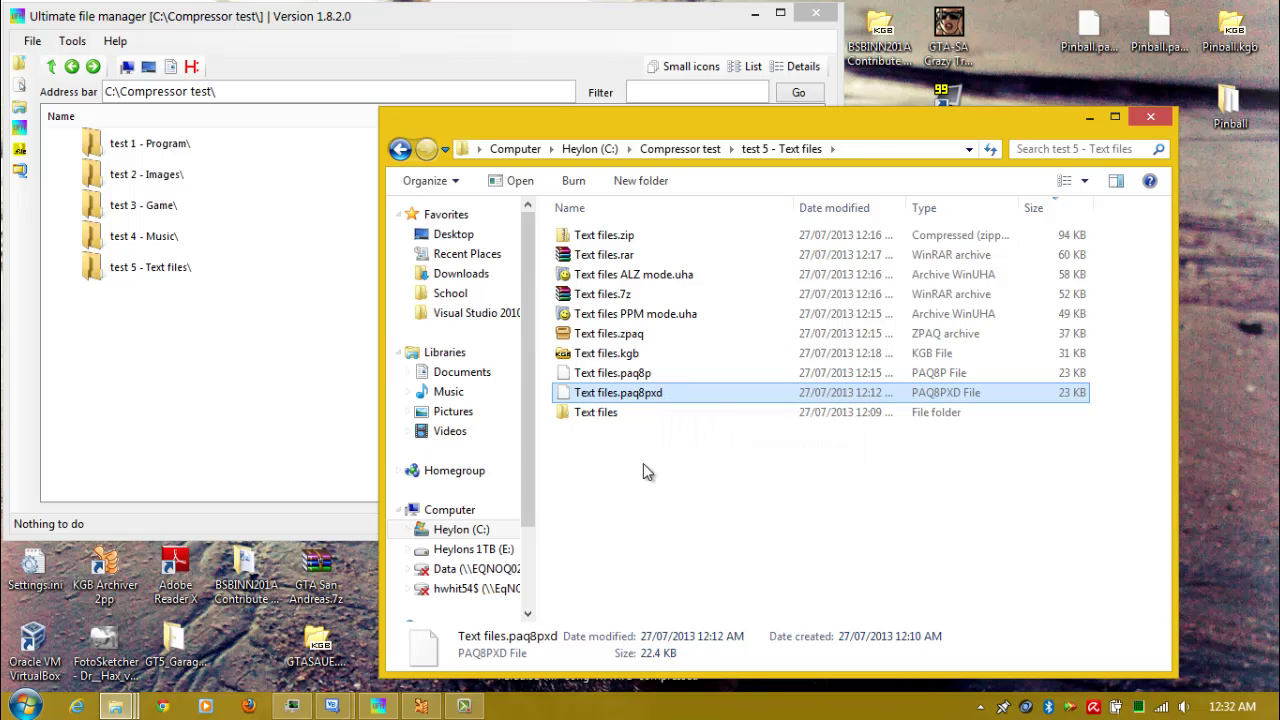
# Step: Browse the original Text files folder, widening the Name column and checking WindowsUpdate.log's size
pyautogui.doubleClick(622, 410)
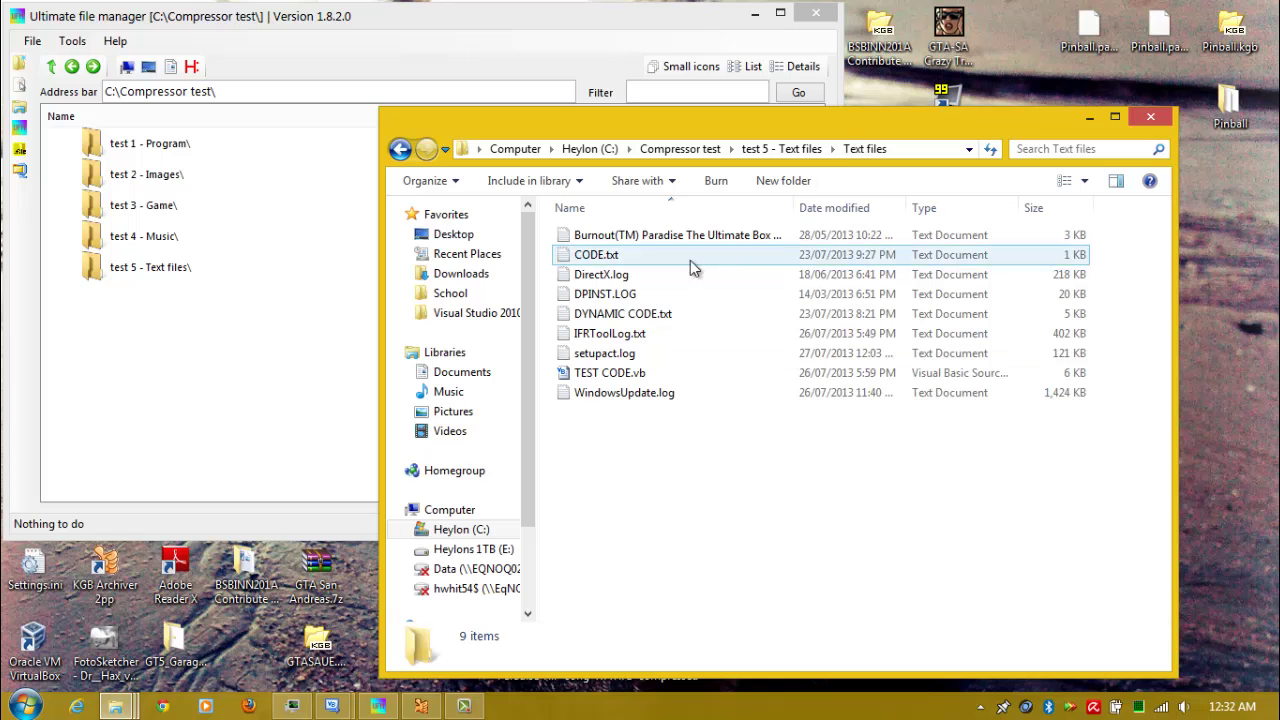
pyautogui.click(760, 236)
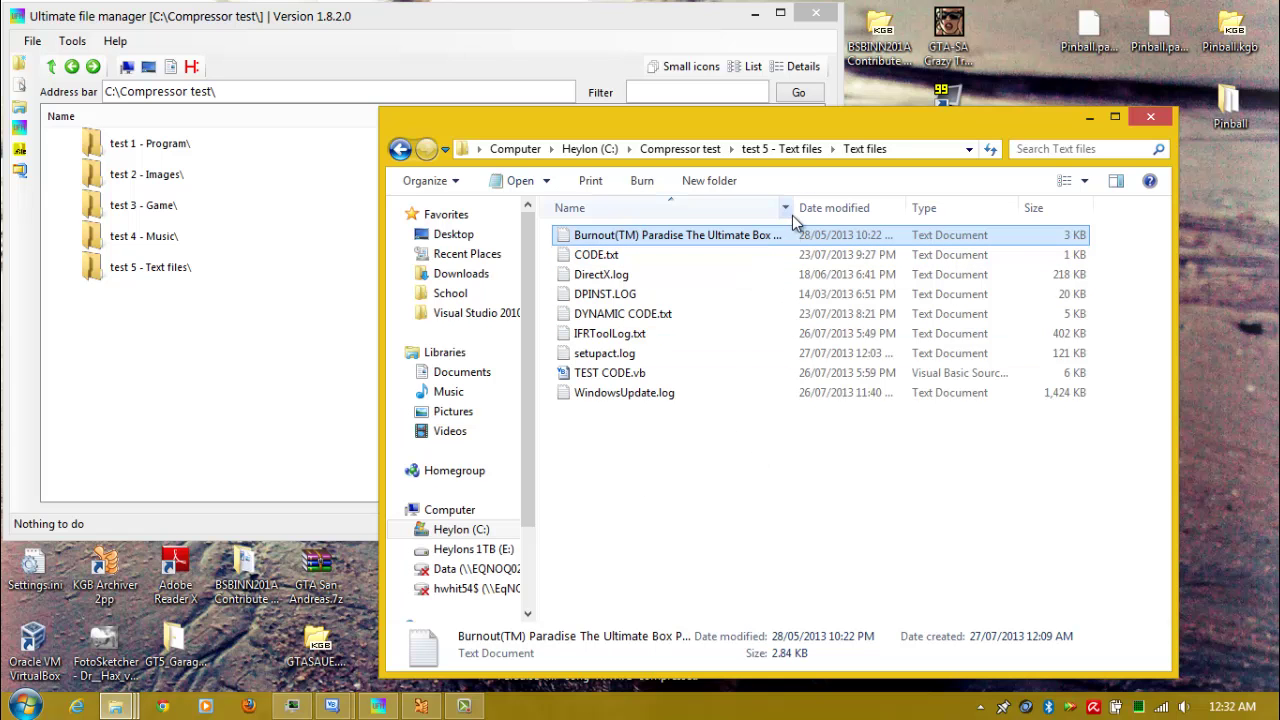
pyautogui.moveTo(794, 207)
pyautogui.mouseDown()
pyautogui.moveTo(829, 201)
pyautogui.moveTo(780, 206)
pyautogui.moveTo(806, 206)
pyautogui.mouseUp()
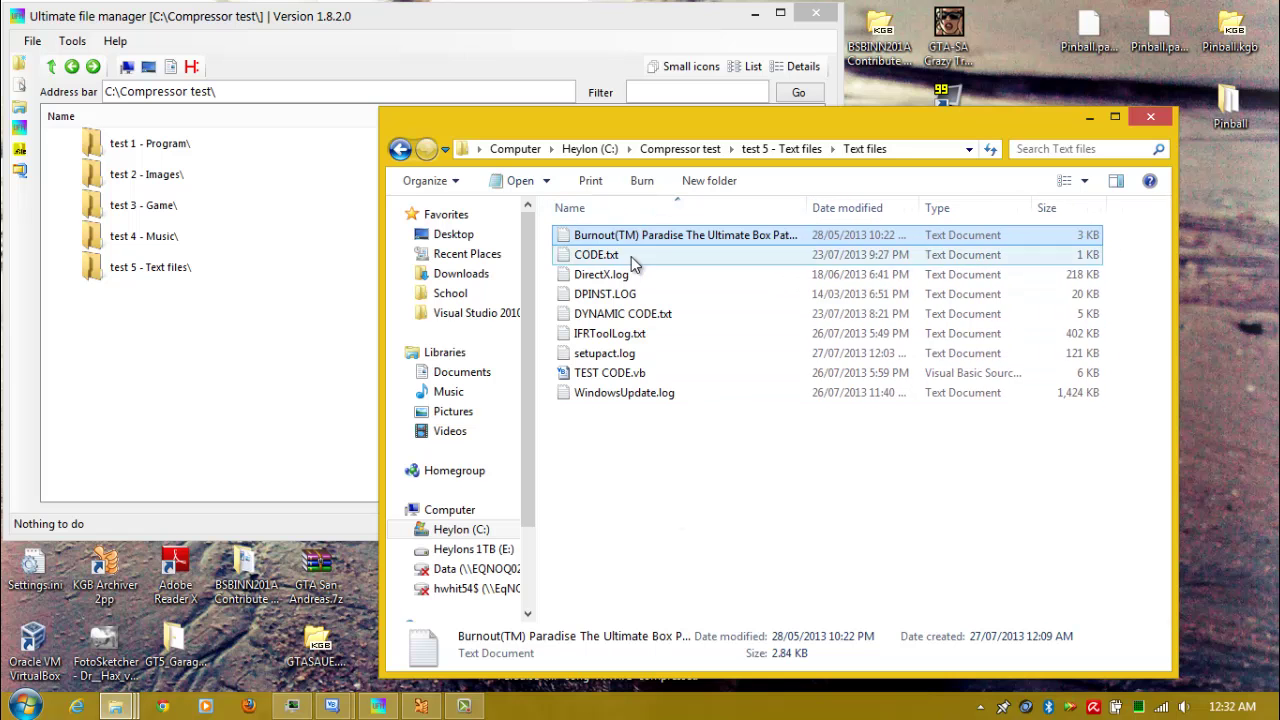
pyautogui.click(670, 396)
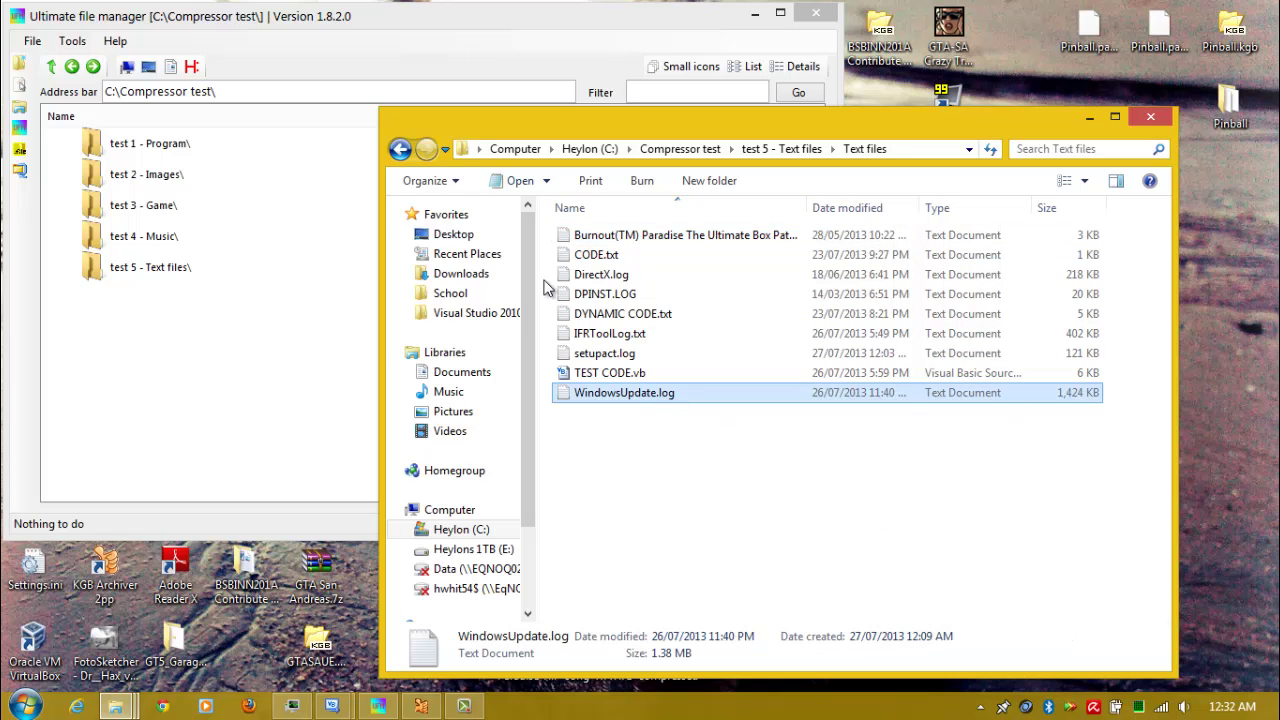
# Step: Go back up to Compressor test and select the test 5 - Text files folder
pyautogui.click(400, 149)
pyautogui.click(402, 149)
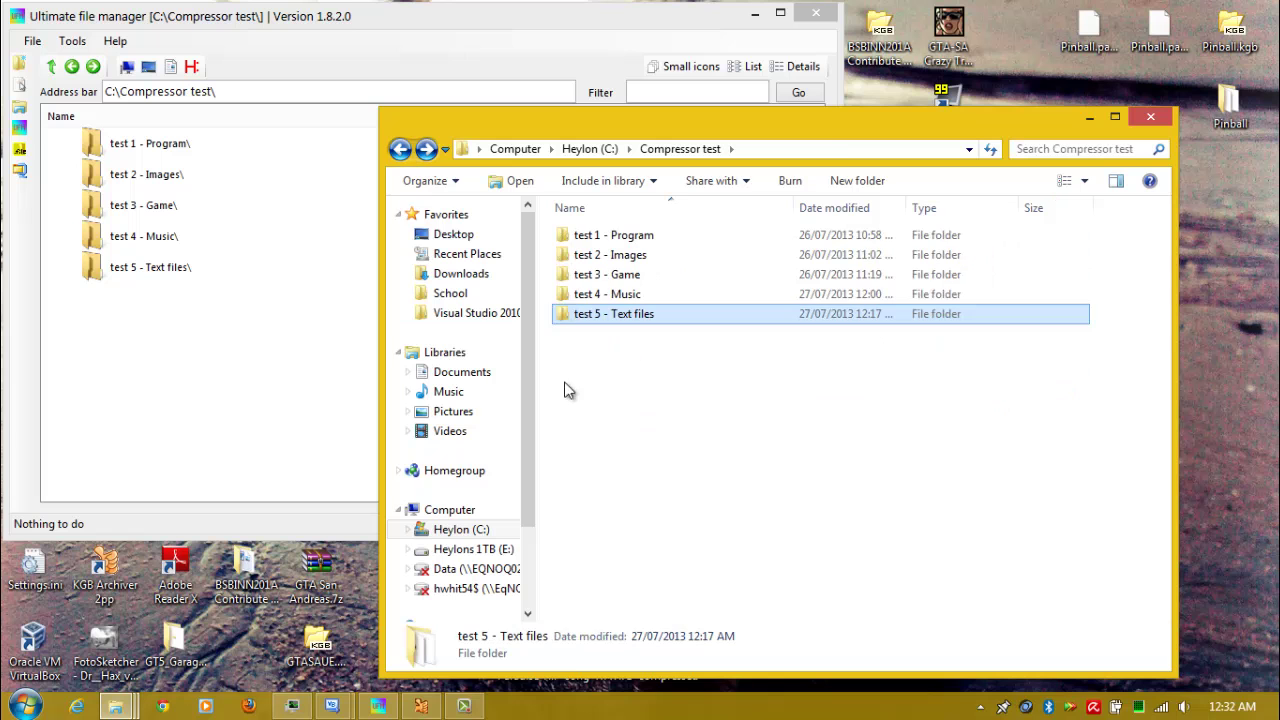
pyautogui.moveTo(563, 391); pyautogui.dragTo(562, 305)
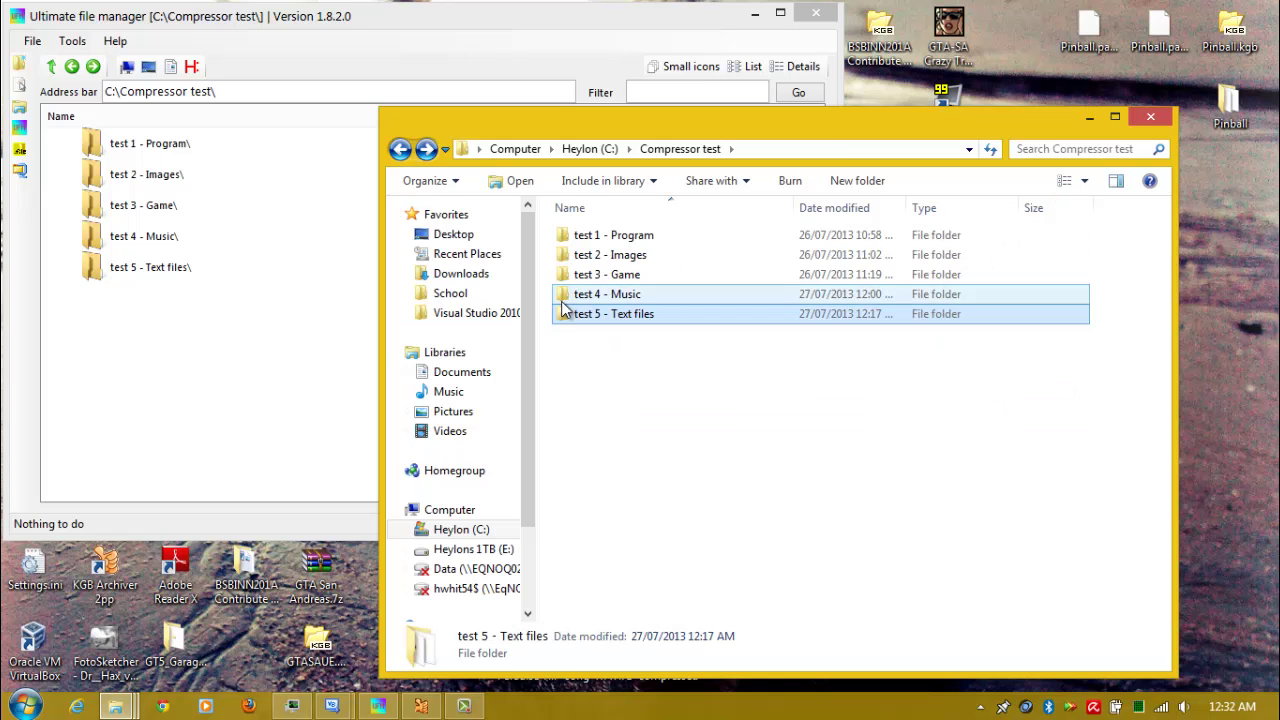
pyautogui.click(563, 311)
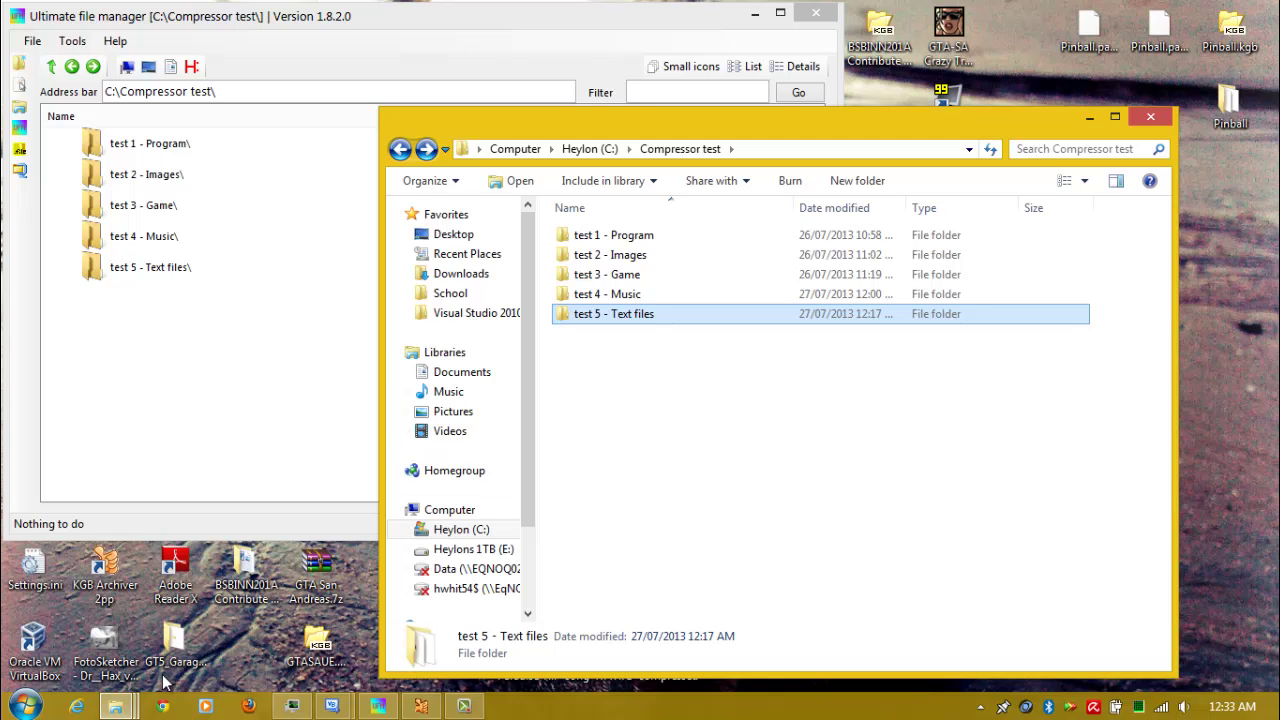
# Step: Switch to the Release folder window via the taskbar thumbnails, leaving Paq8p GUI.exe deselected
pyautogui.click(117, 708)
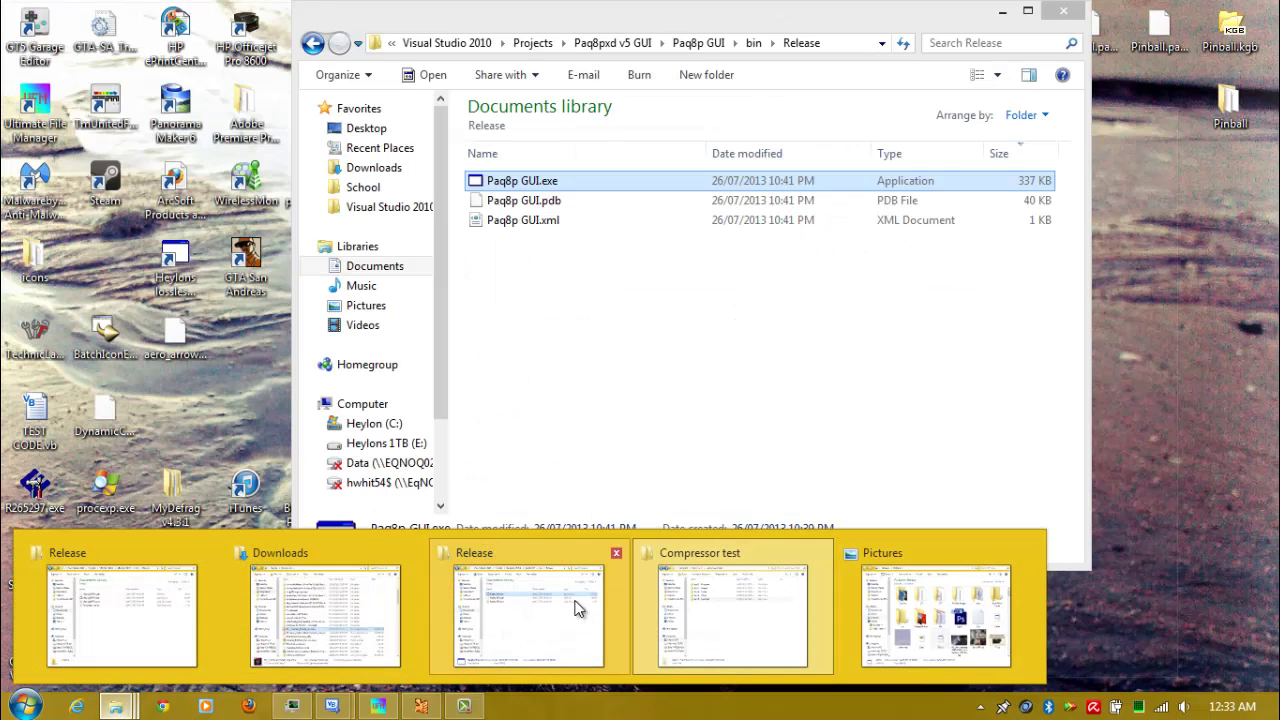
pyautogui.click(575, 608)
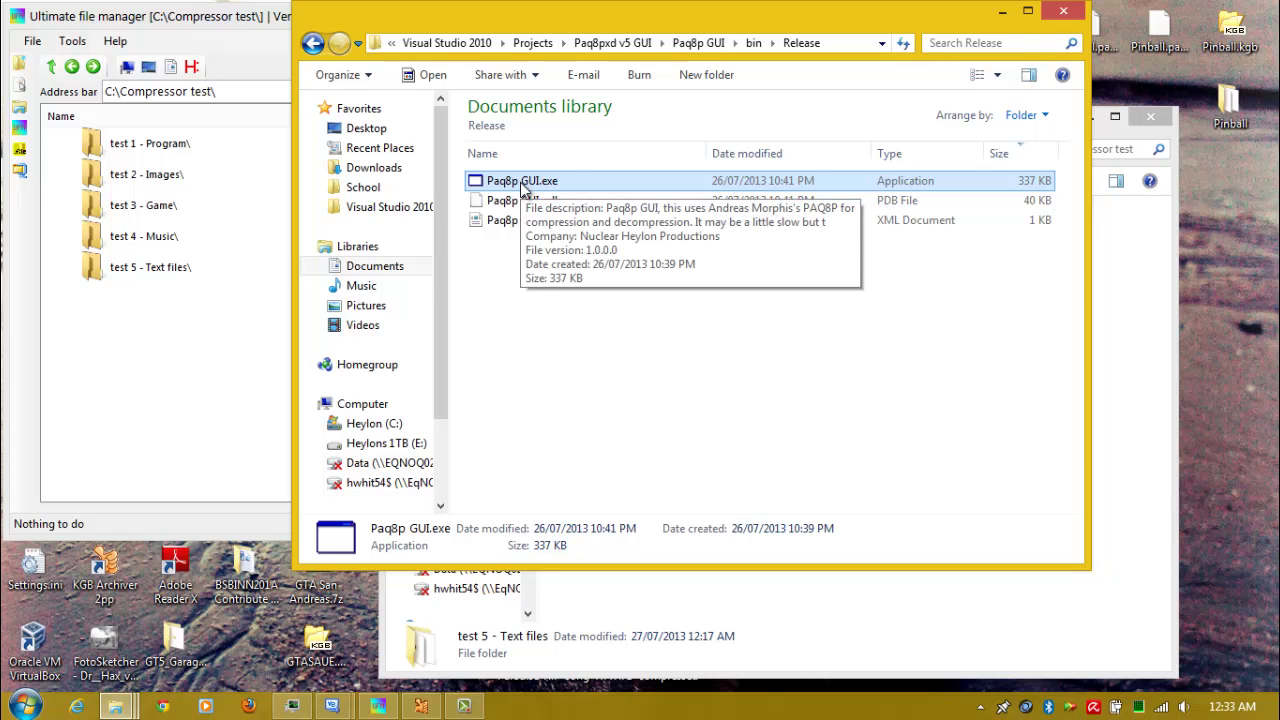
pyautogui.click(333, 707)
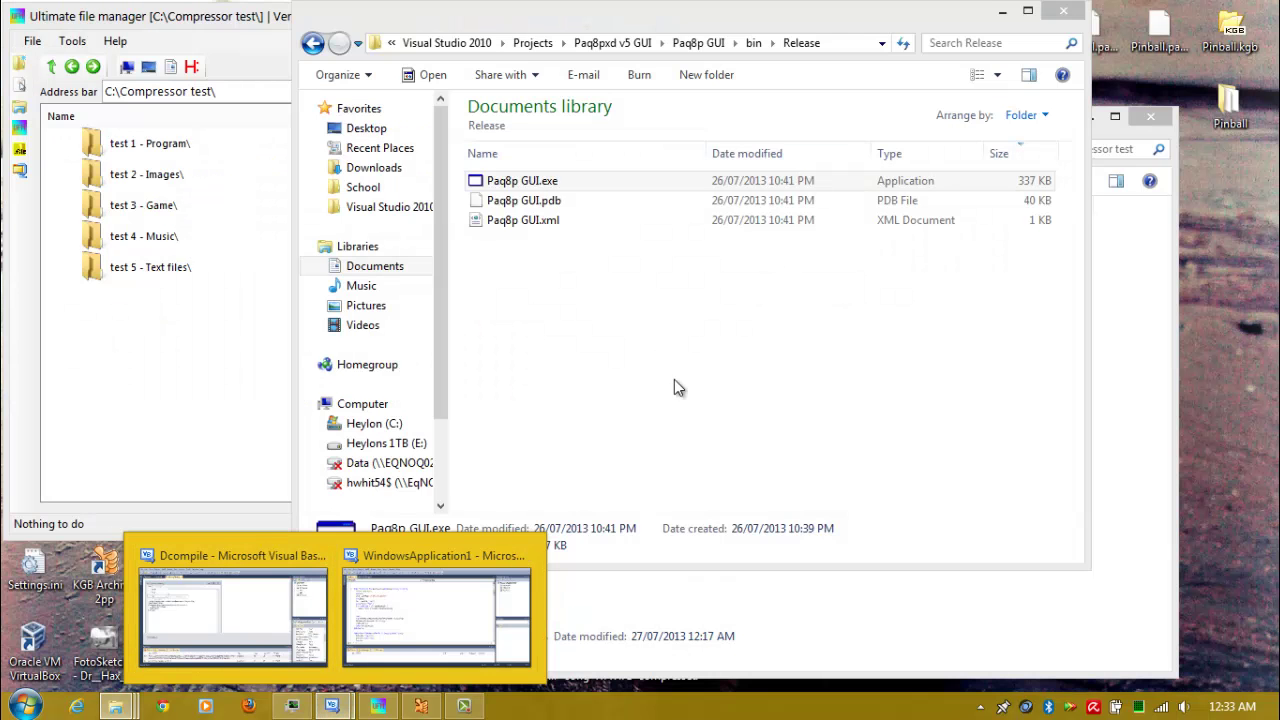
pyautogui.click(535, 181)
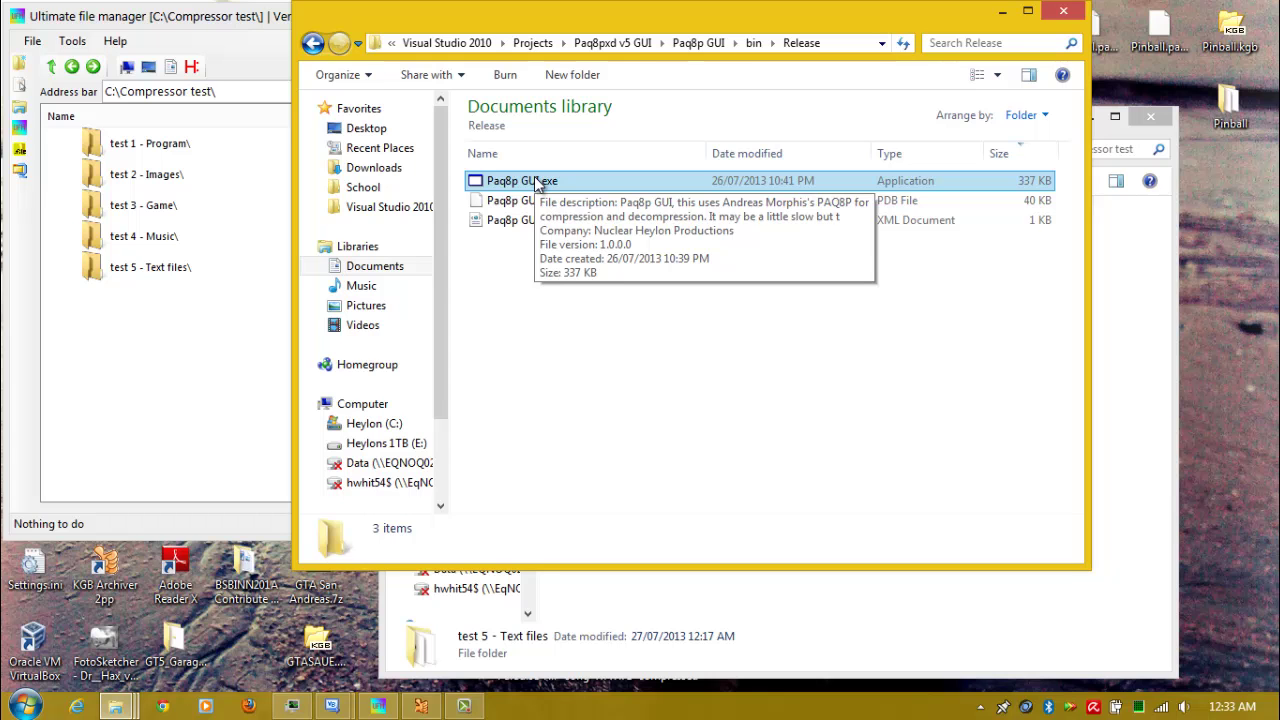
pyautogui.click(649, 343)
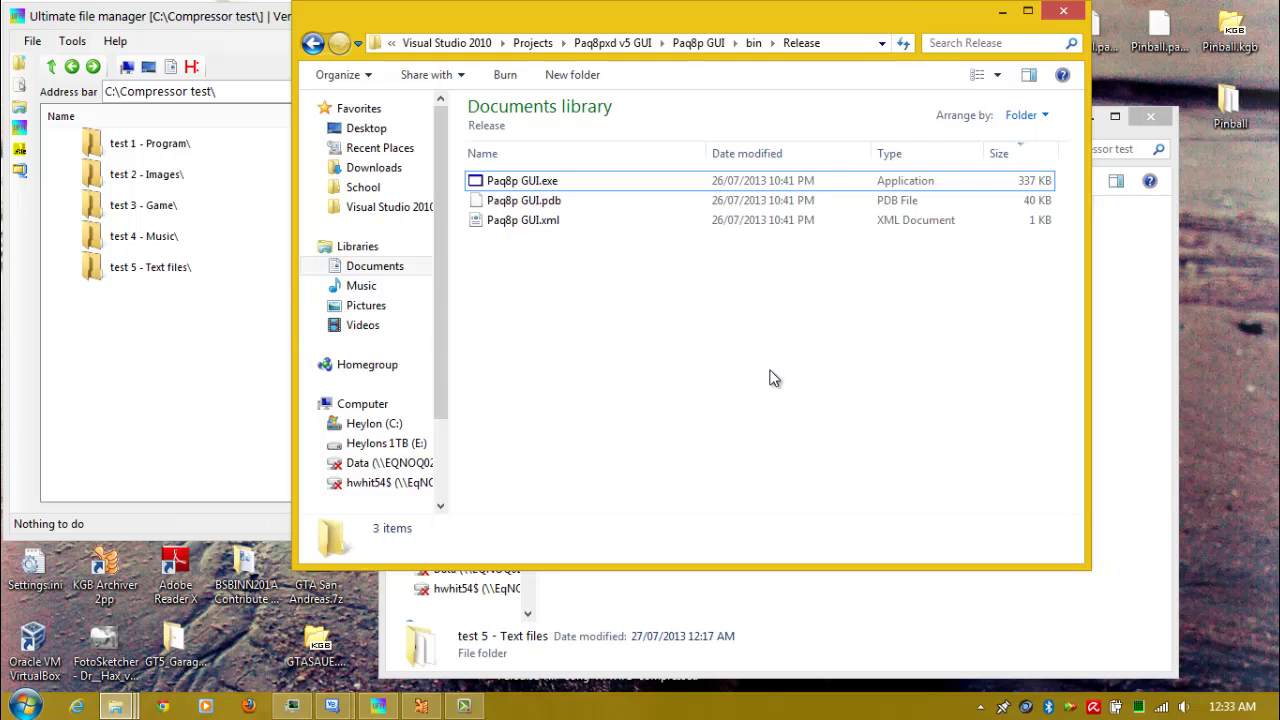
# Step: Check the file manager's eight compressors, Paq8pxd V5 through 7-ZIP, for test 5 - Text files, then return
pyautogui.click(218, 384)
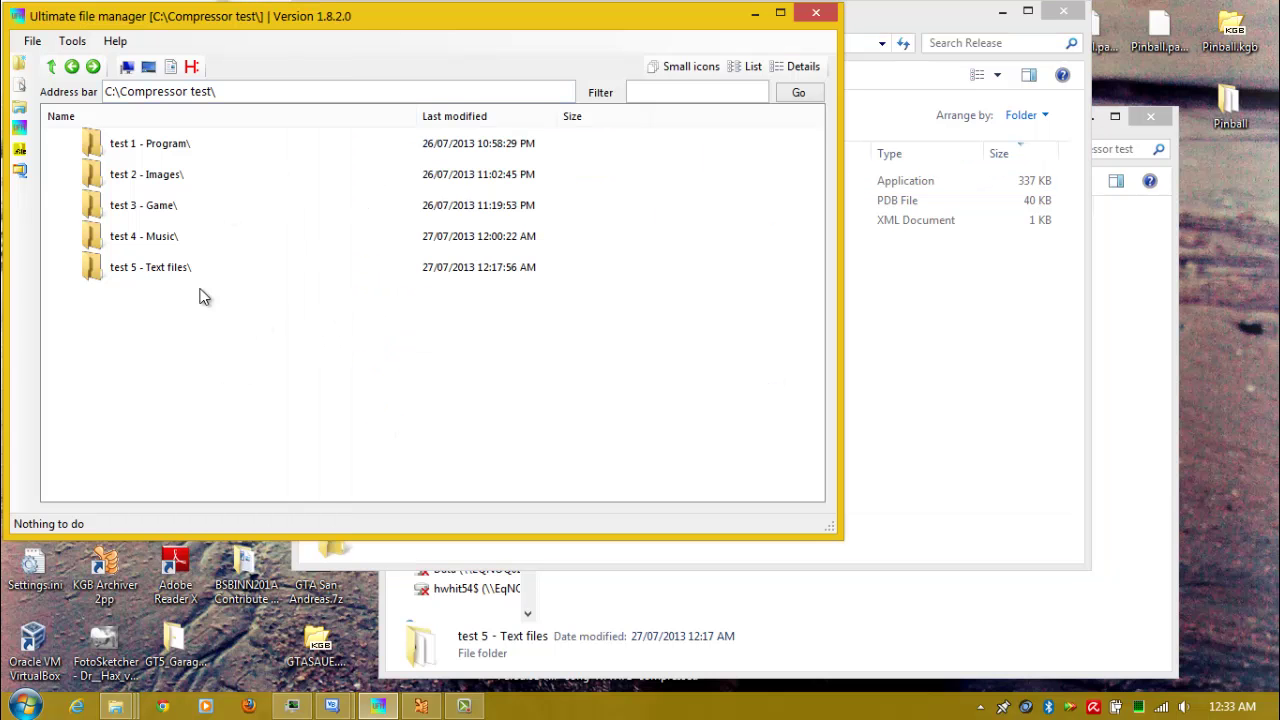
pyautogui.rightClick(172, 275)
pyautogui.moveTo(230, 305)
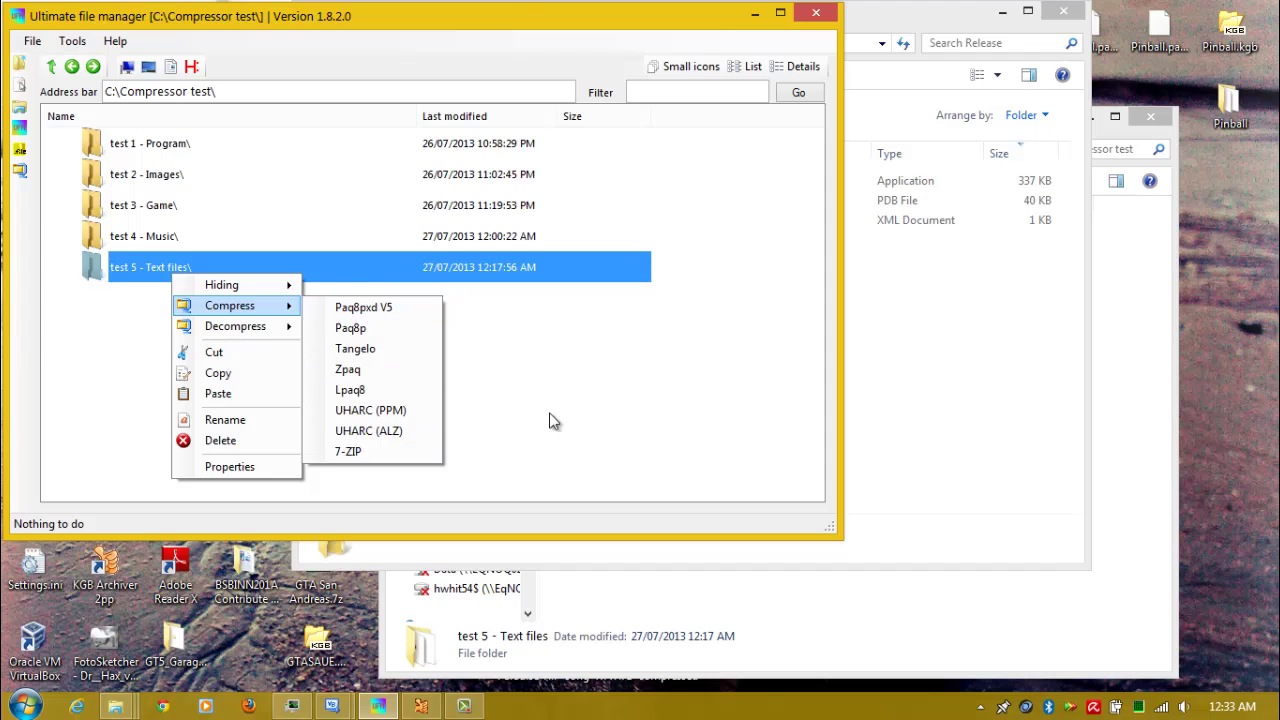
pyautogui.click(922, 323)
# Step: Launch Paq8p GUI.exe and compress Paq8p GUI.pdb into a 4.38 KB .paq8pxd file
pyautogui.doubleClick(528, 183)
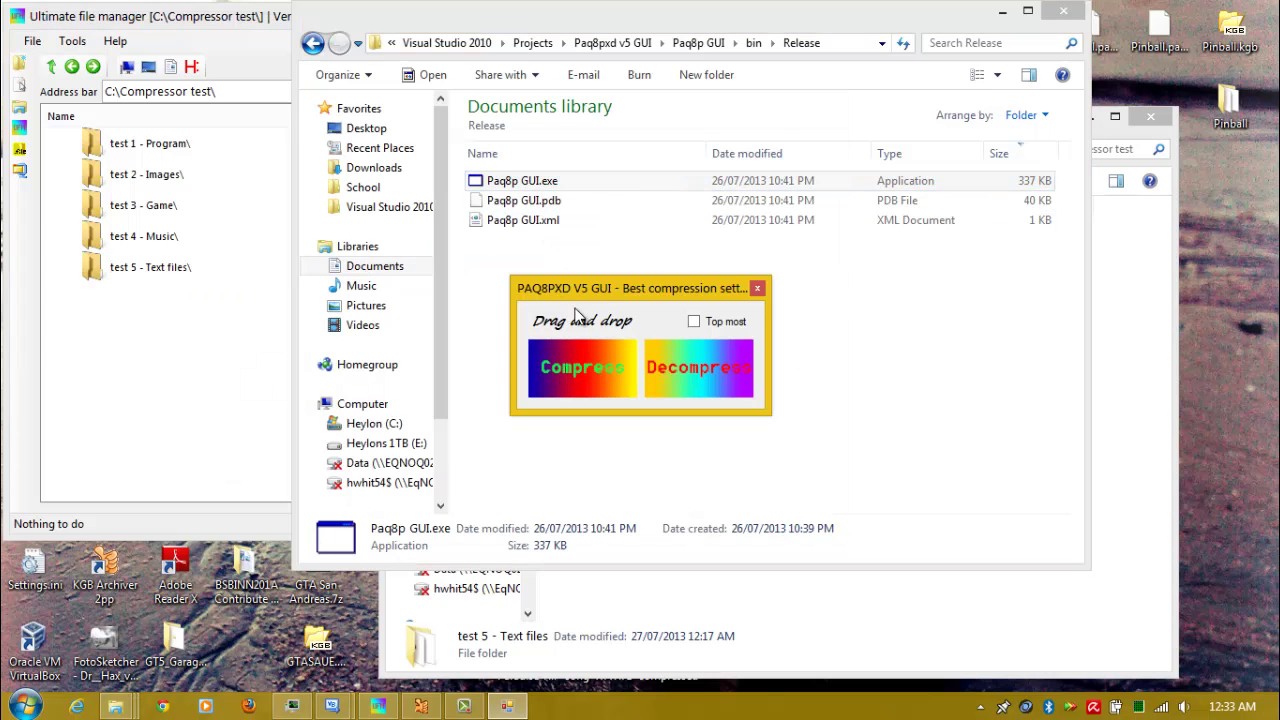
pyautogui.moveTo(612, 281); pyautogui.dragTo(461, 331)
pyautogui.moveTo(540, 200); pyautogui.dragTo(445, 423)
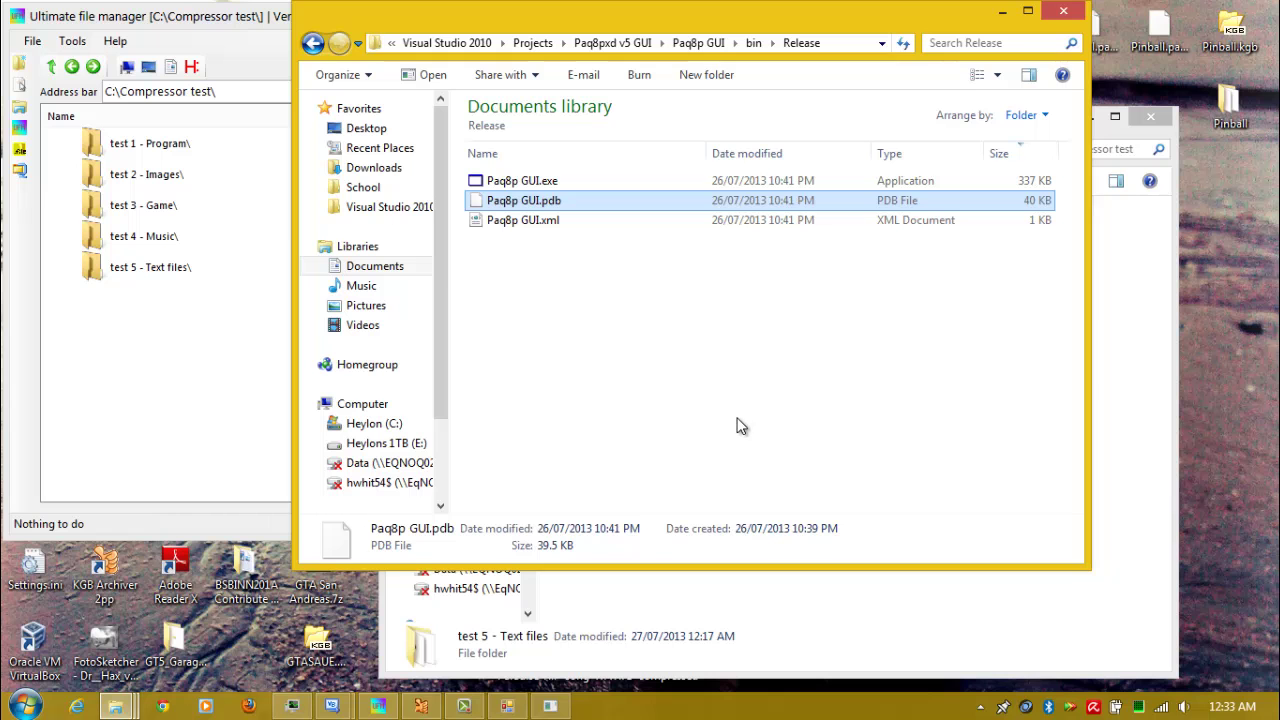
pyautogui.click(550, 706)
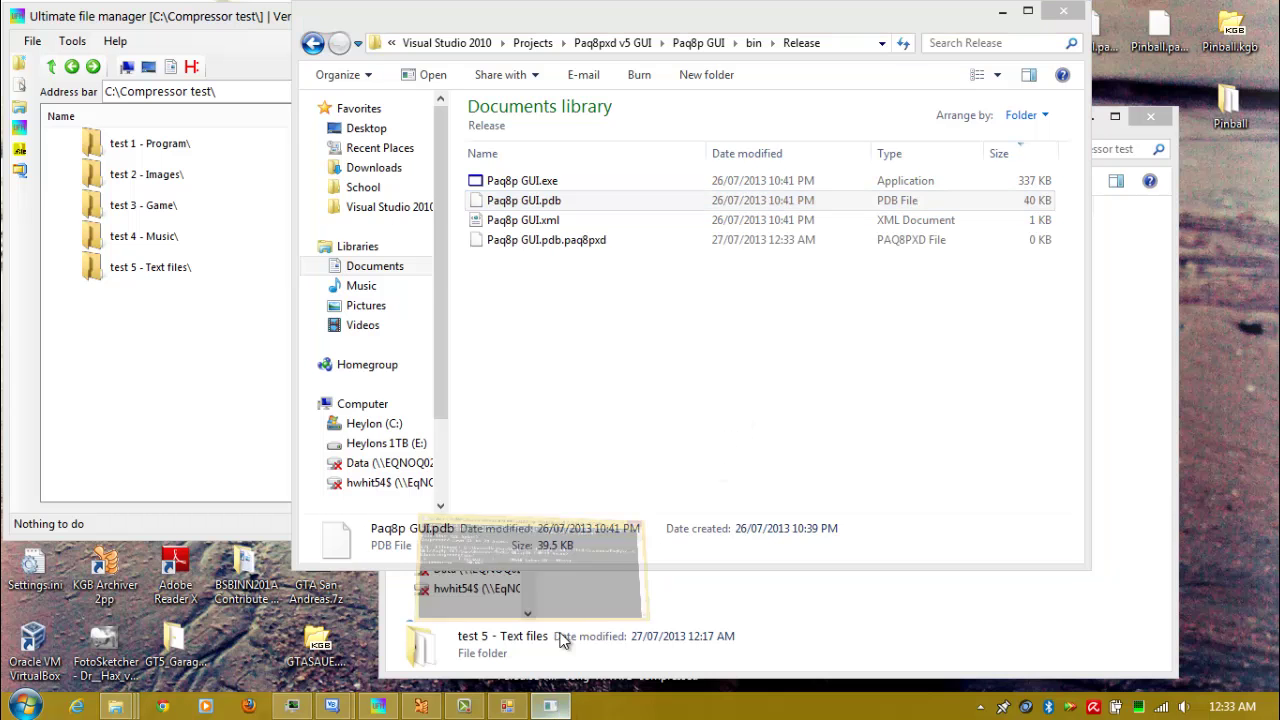
# Step: Delete the Paq8p GUI.pdb.paq8pxd test archive, leaving three files in Release
pyautogui.click(537, 313)
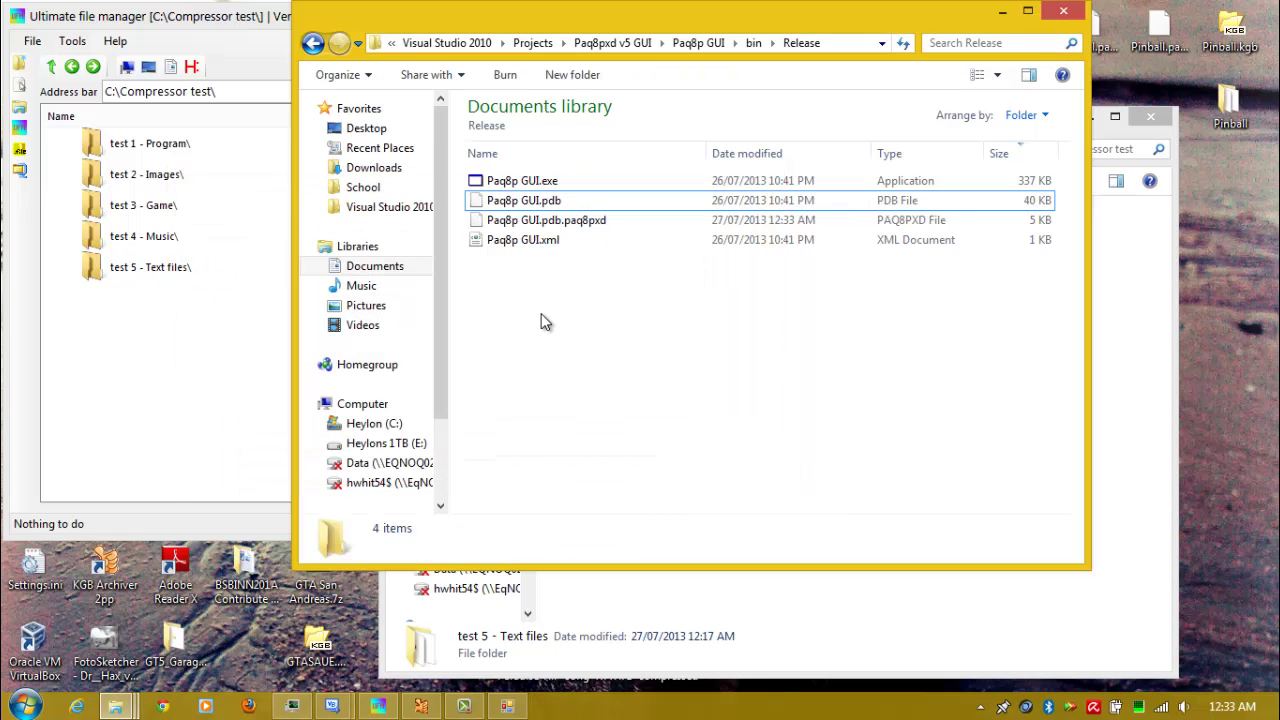
pyautogui.click(602, 220)
pyautogui.press('Delete')
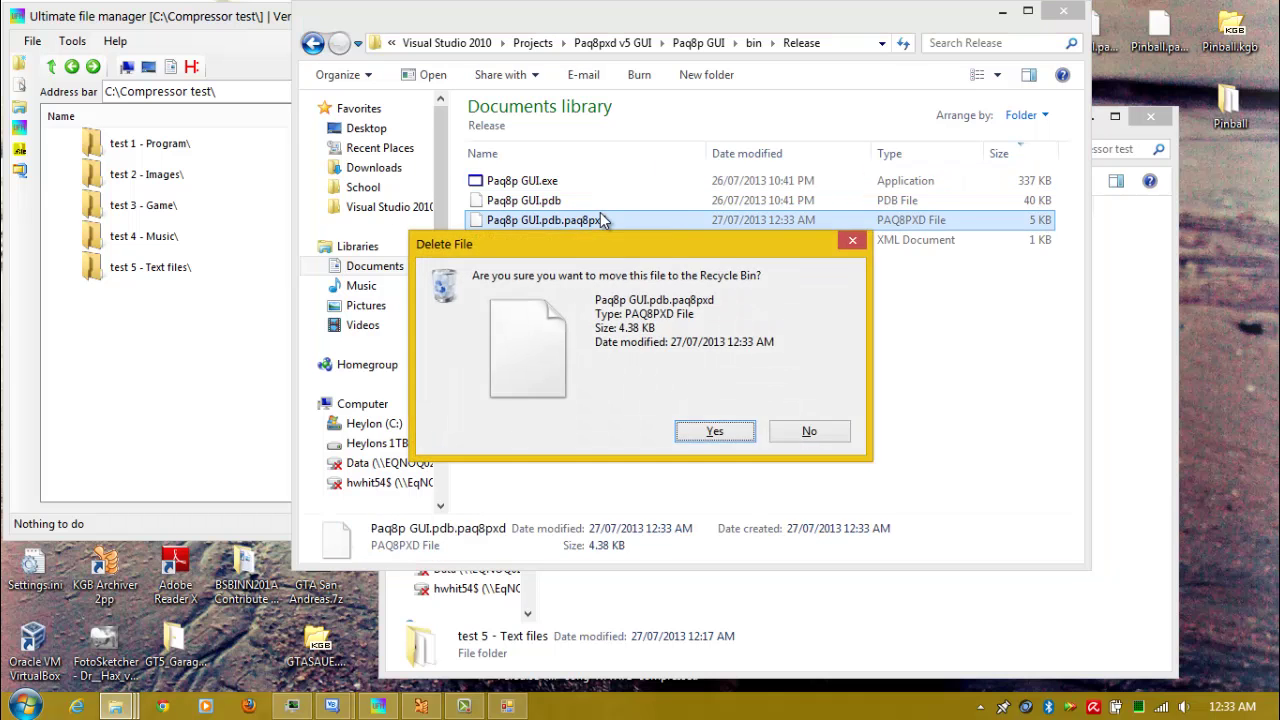
pyautogui.press('Escape')
pyautogui.click(594, 294)
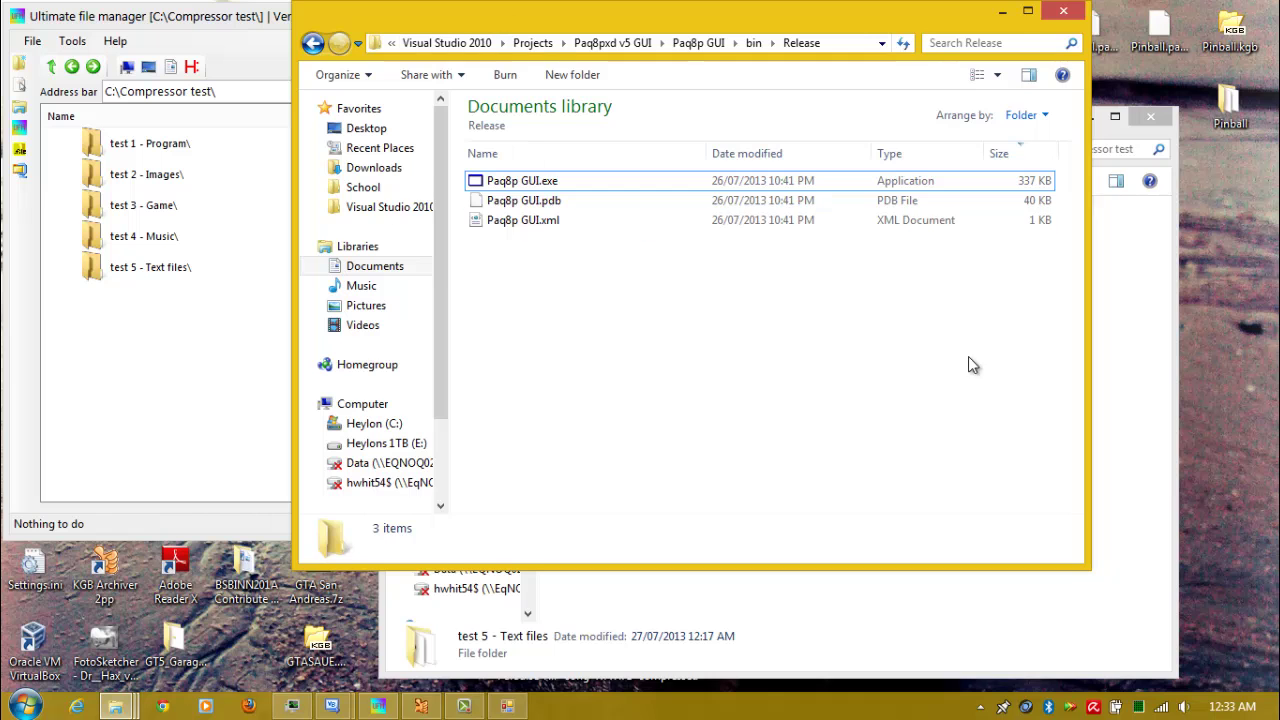
# Step: Open test 4 - Music and compare the 12,403 KB Zomboy mp3 with its 11,520 KB .paq8pxd
pyautogui.click(1151, 400)
pyautogui.doubleClick(605, 296)
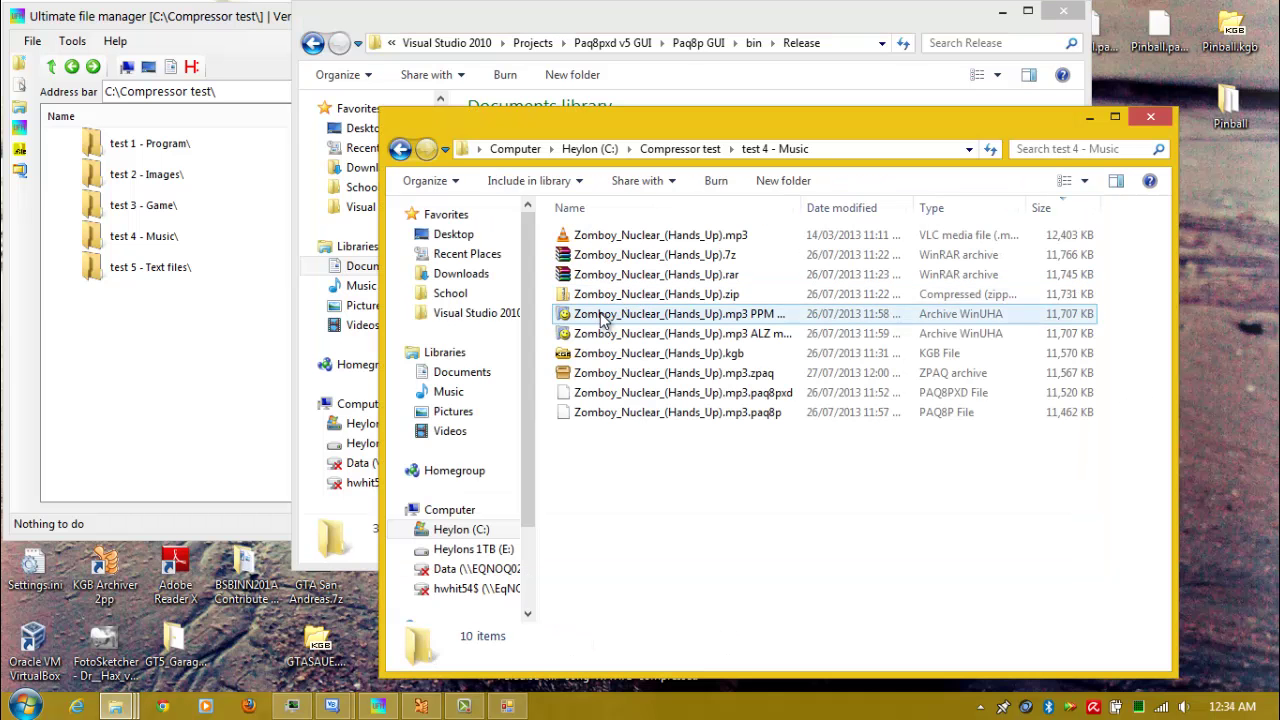
pyautogui.click(608, 235)
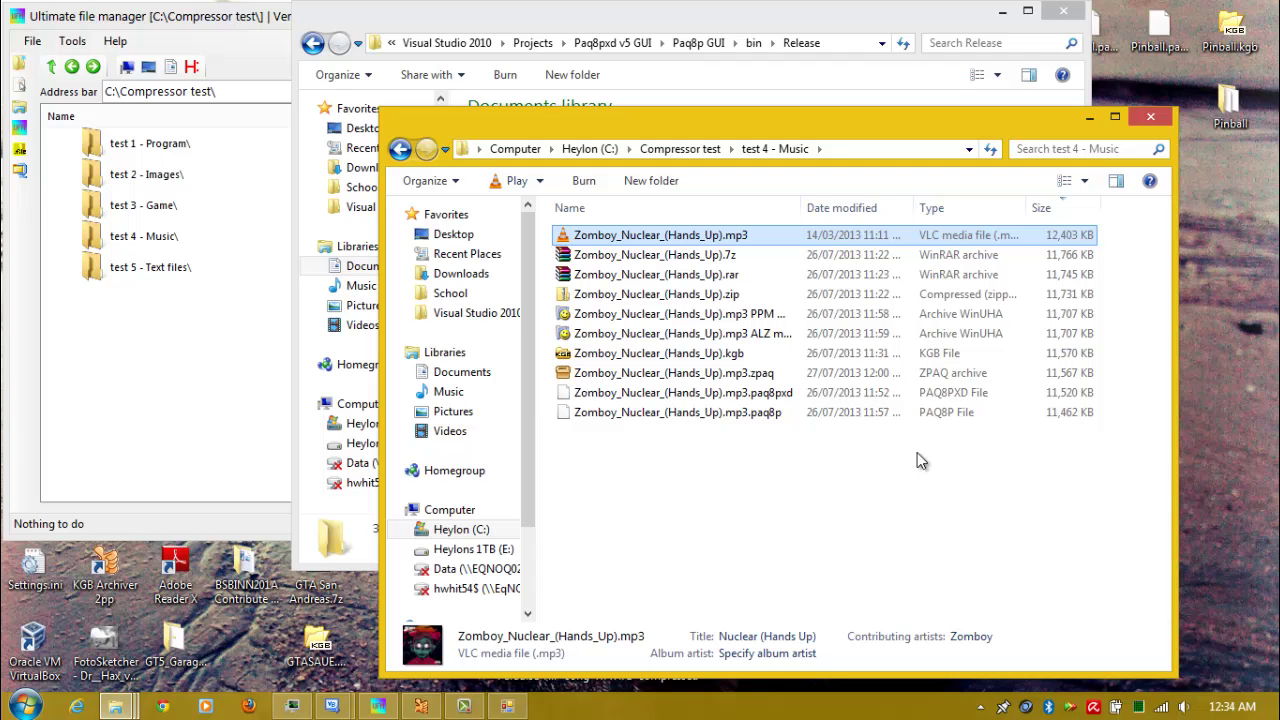
pyautogui.click(744, 394)
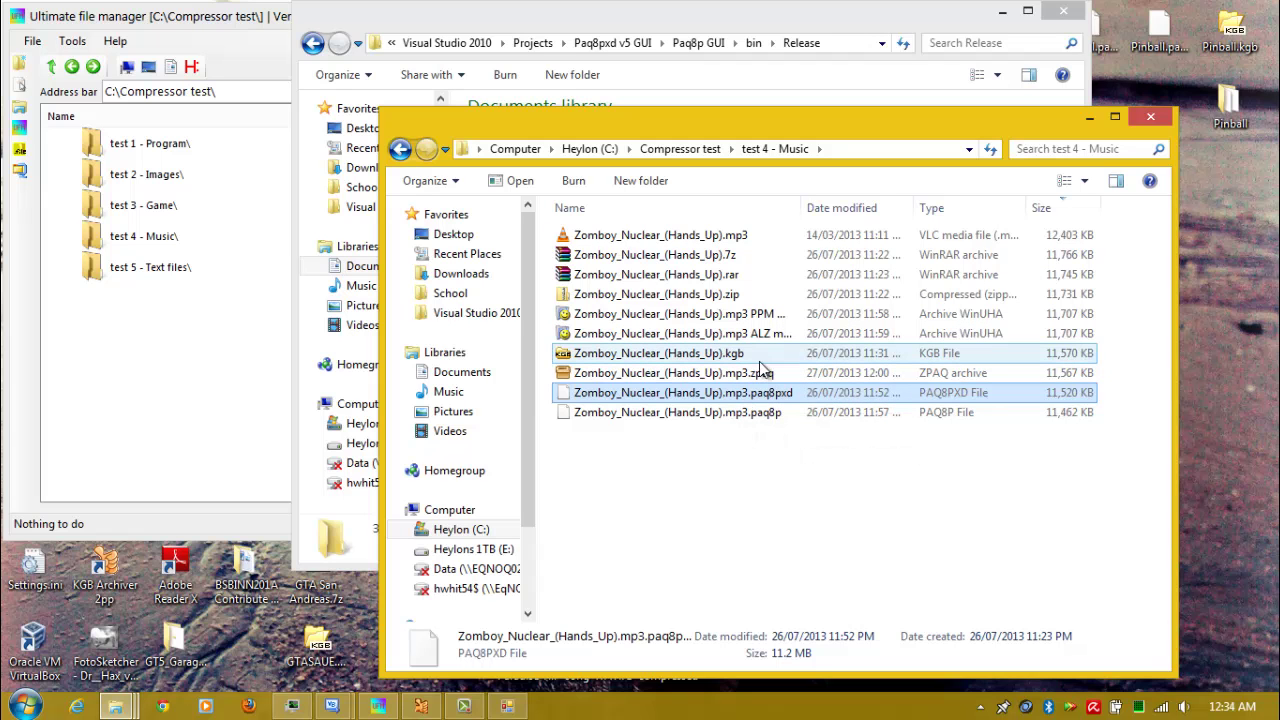
pyautogui.click(768, 450)
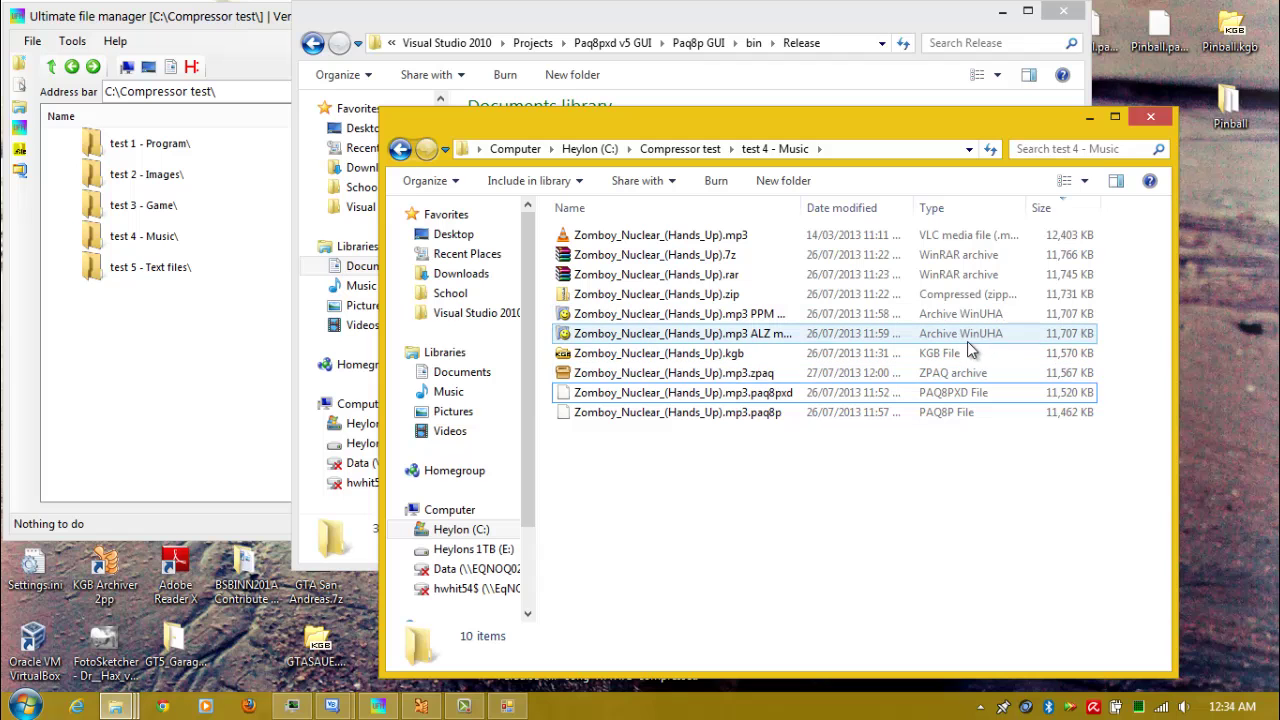